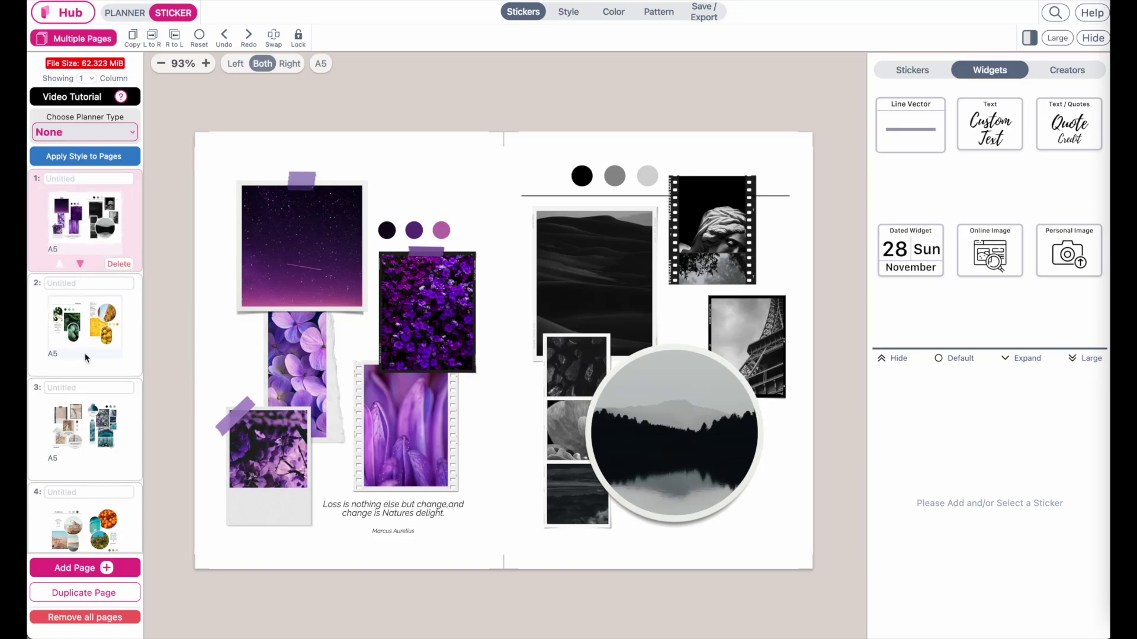
# Look through the finished mood board spreads on pages 2 to 6.
pyautogui.click(102, 325)
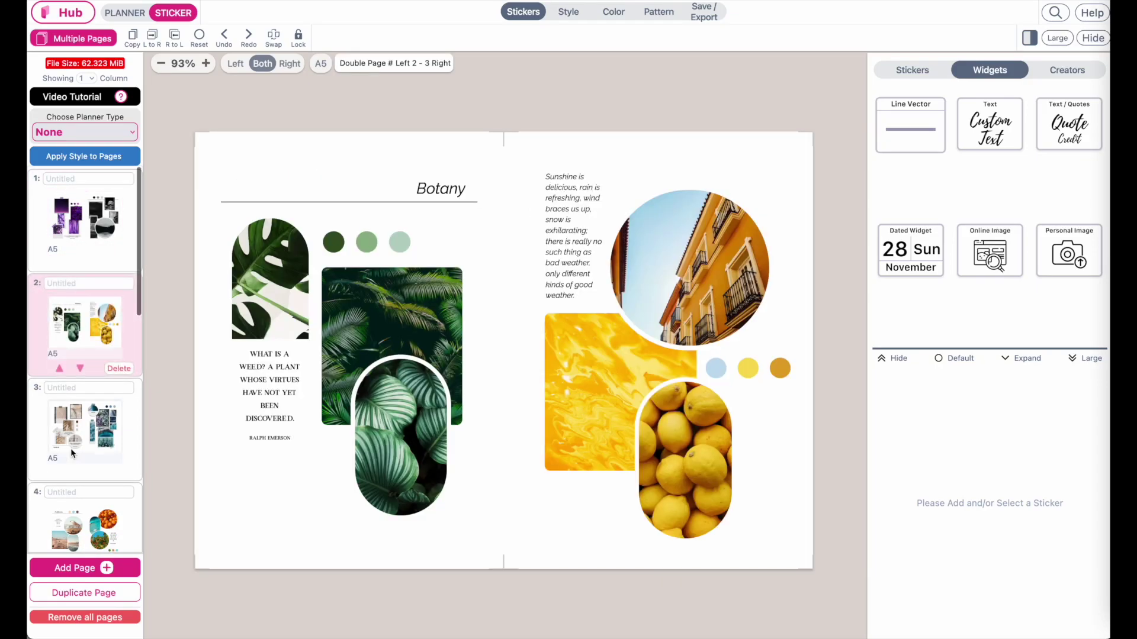
pyautogui.click(87, 423)
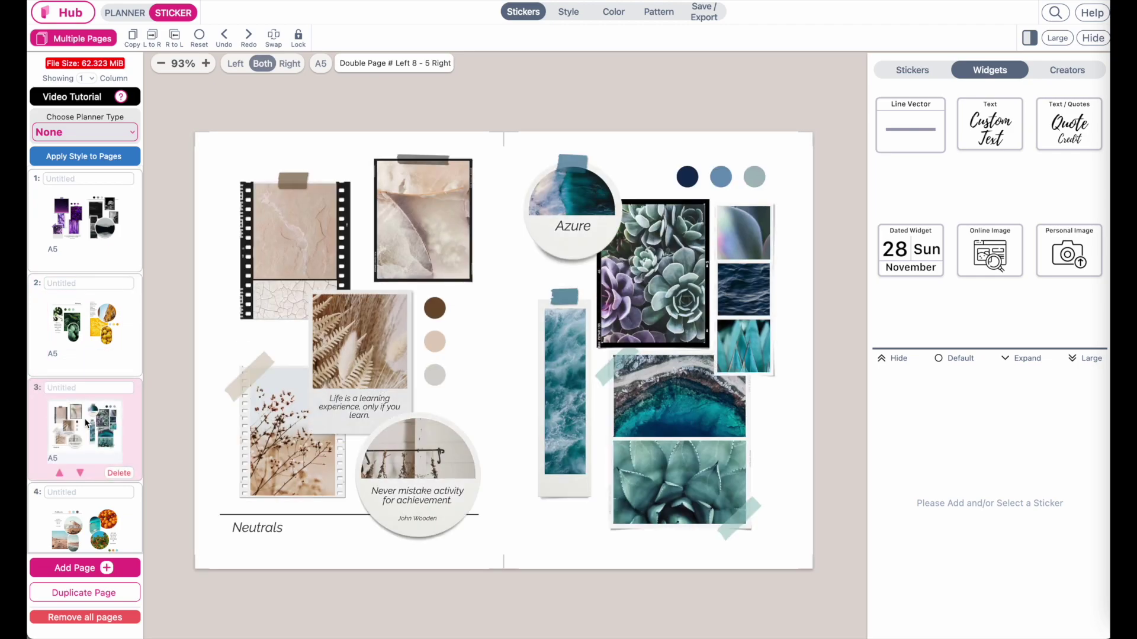
pyautogui.press('Down')
pyautogui.scroll(-2, 71, 426)
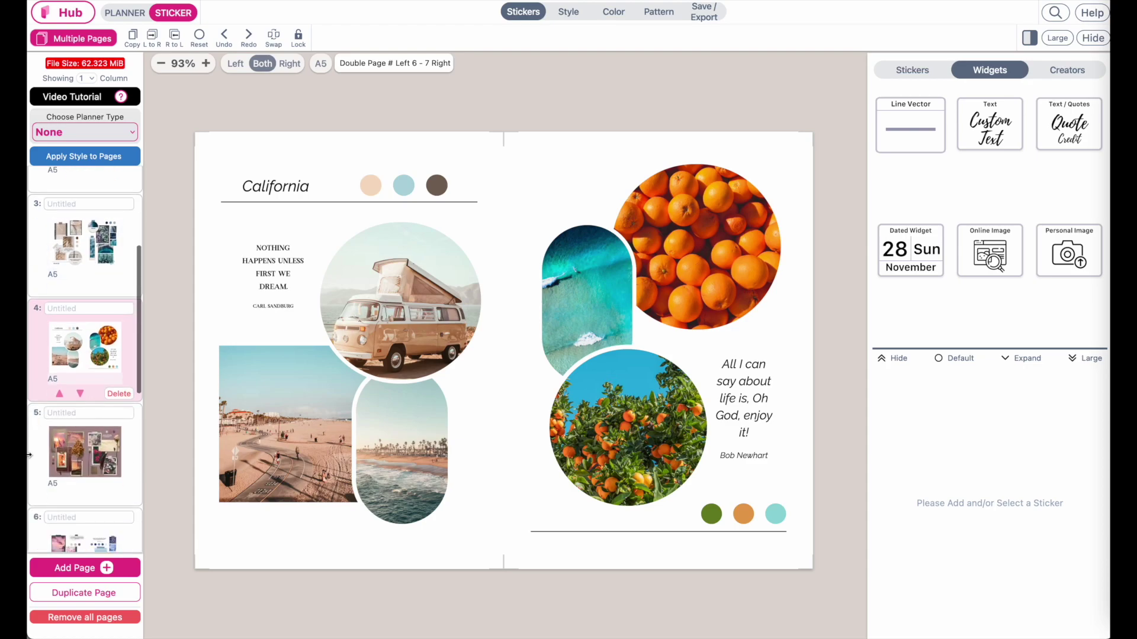
pyautogui.click(91, 460)
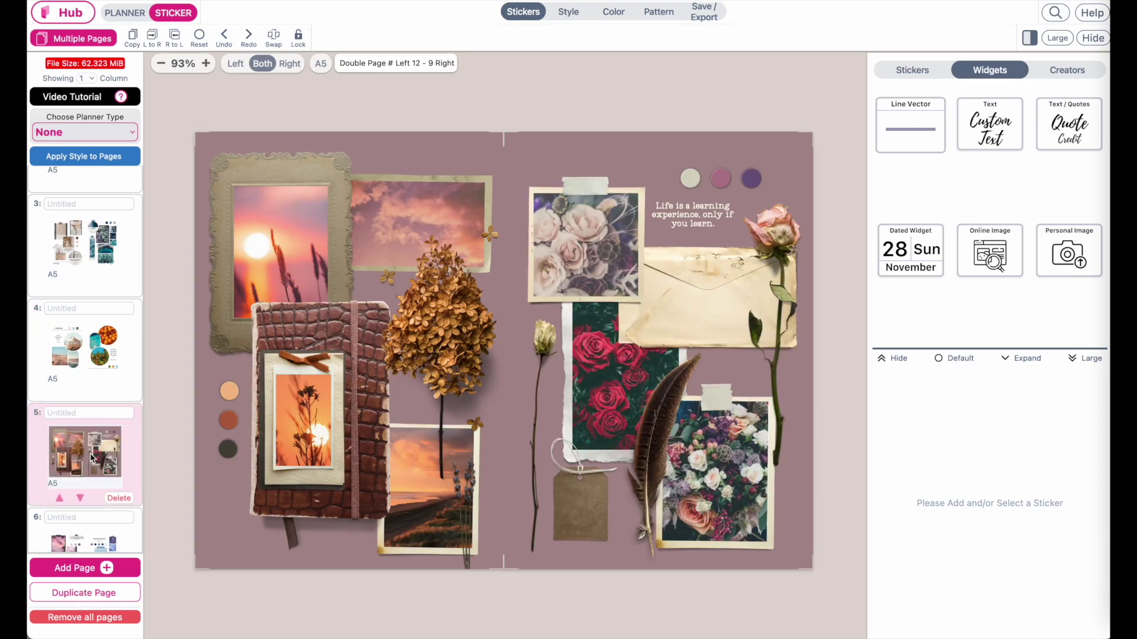
pyautogui.scroll(-1, 92, 458)
pyautogui.scroll(-1, 90, 457)
pyautogui.click(94, 396)
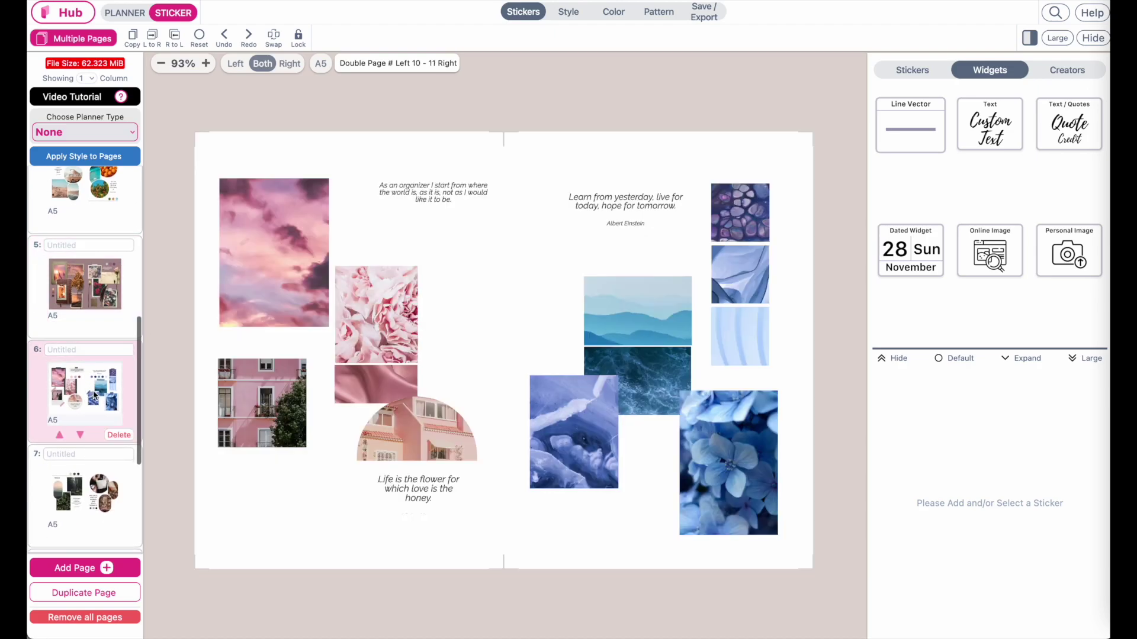
pyautogui.scroll(-3, 83, 478)
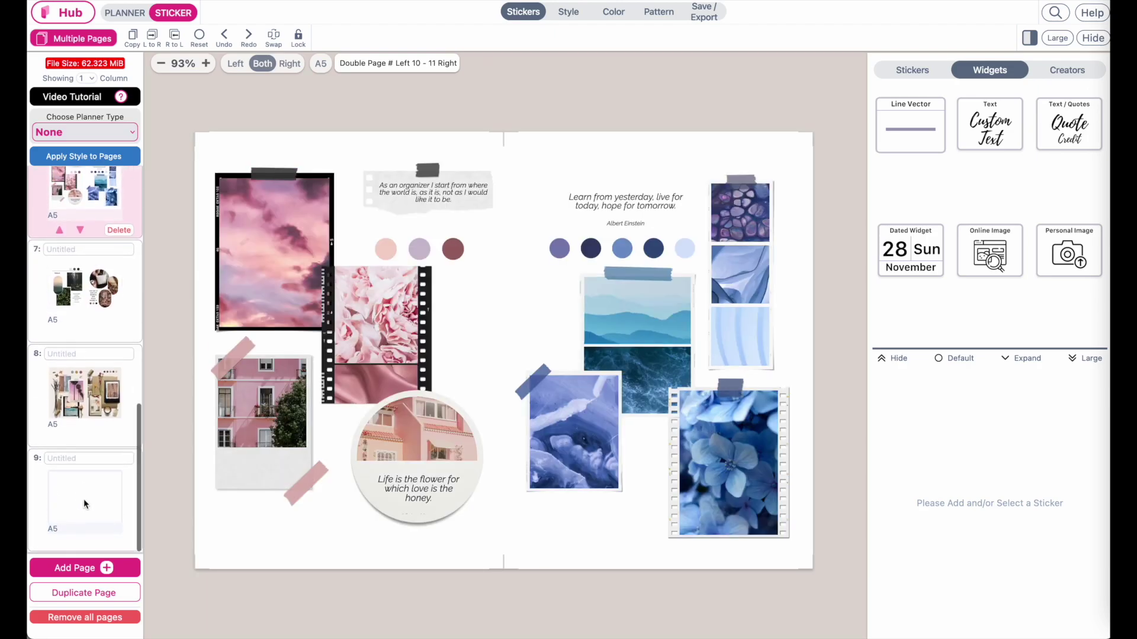
# Open blank page 9 in sticker mode and show the full Mockup Scene Creator sticker collection.
pyautogui.click(96, 507)
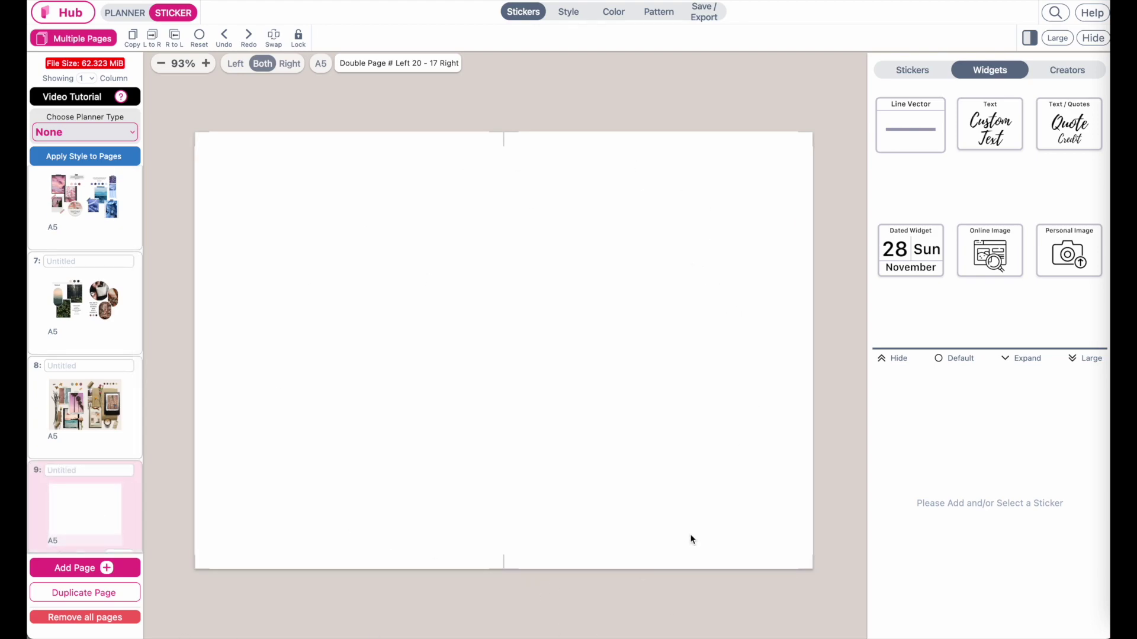
pyautogui.click(127, 14)
pyautogui.click(173, 12)
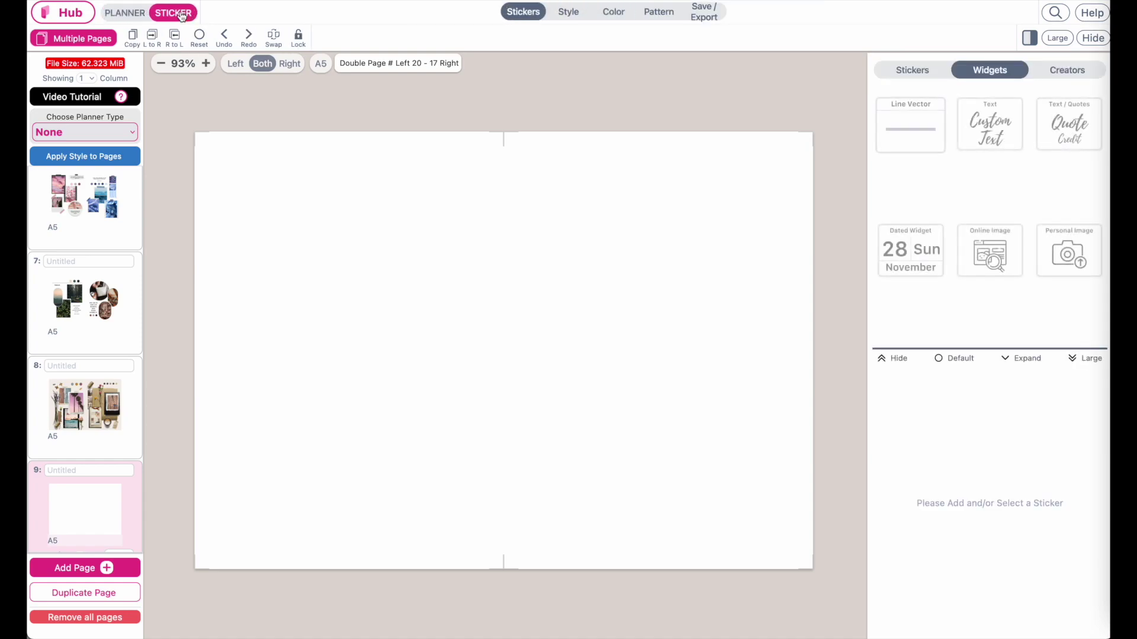
pyautogui.click(923, 70)
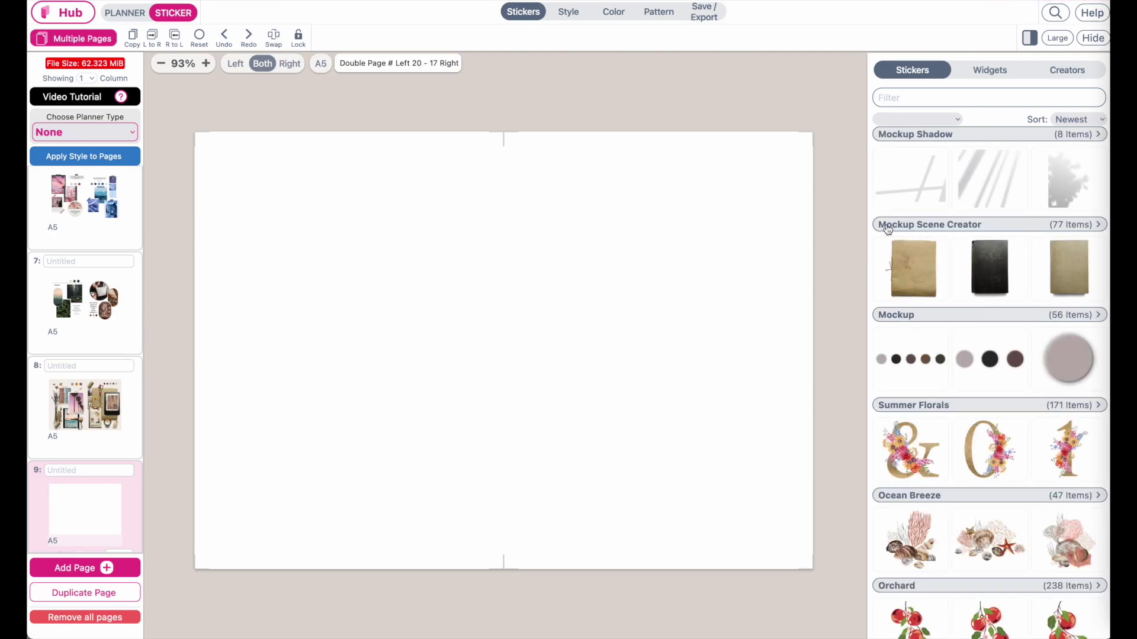
pyautogui.click(974, 225)
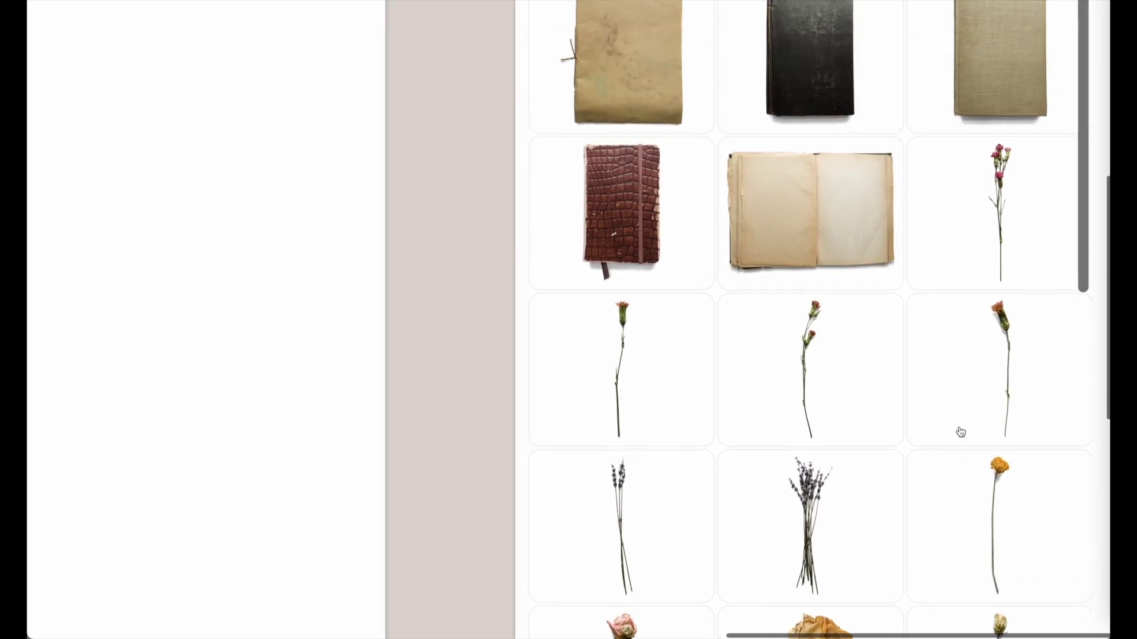
# Add the open vintage book sticker, enlarge it and place it at mid-height on the spread's left page.
pyautogui.scroll(3, 960, 432)
pyautogui.scroll(-5, 960, 432)
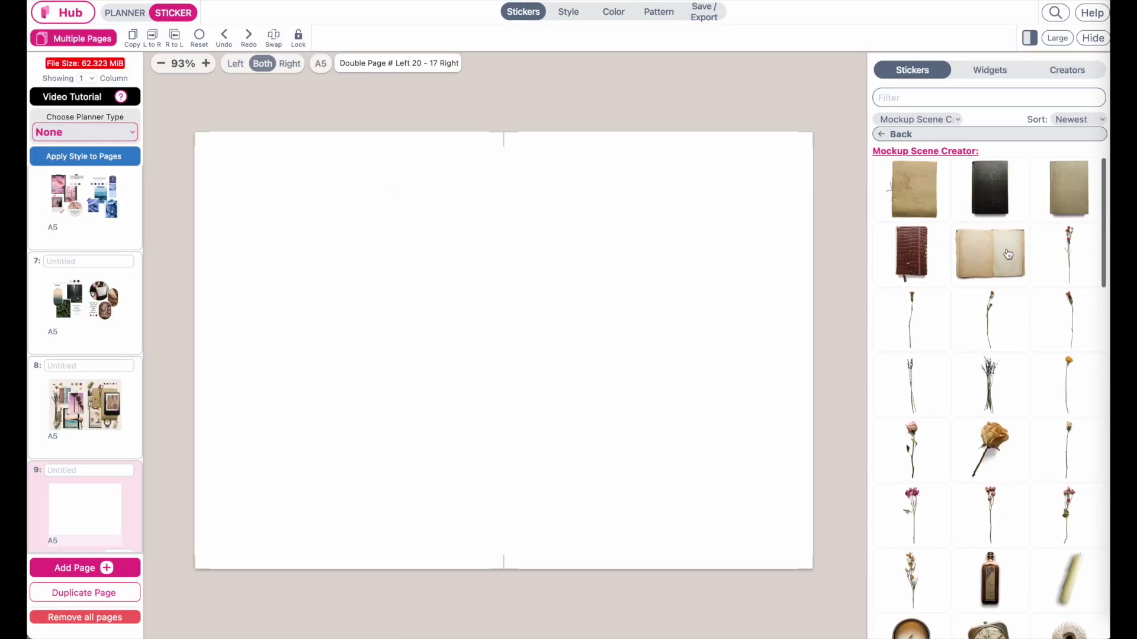
pyautogui.click(1008, 255)
pyautogui.moveTo(284, 223); pyautogui.dragTo(433, 274)
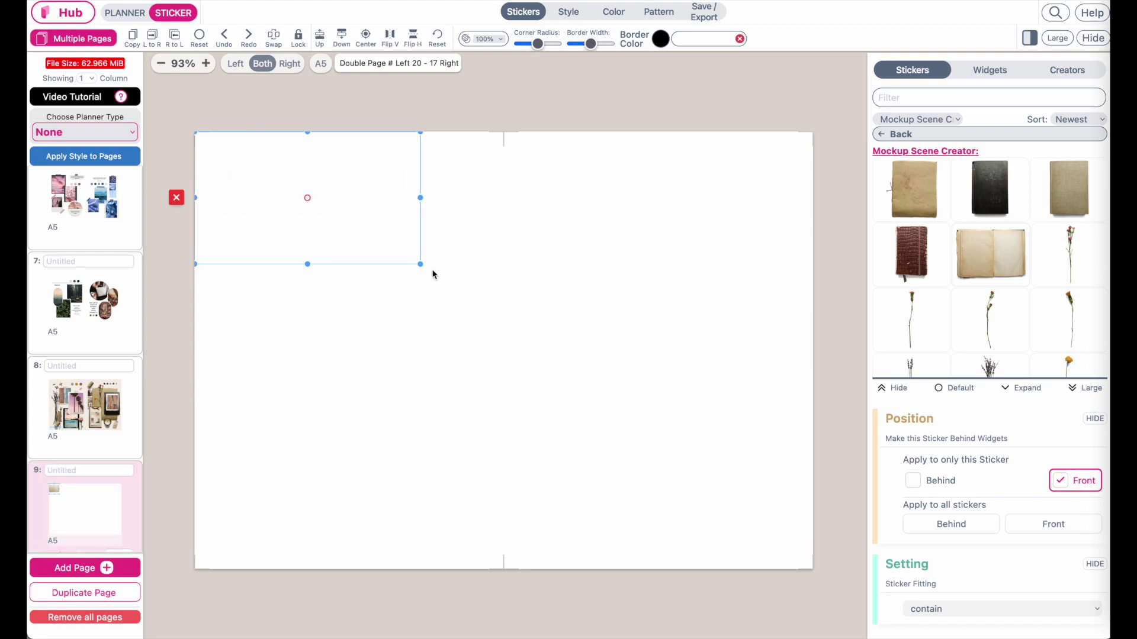
pyautogui.moveTo(377, 194); pyautogui.dragTo(377, 358)
pyautogui.moveTo(438, 292); pyautogui.dragTo(390, 330)
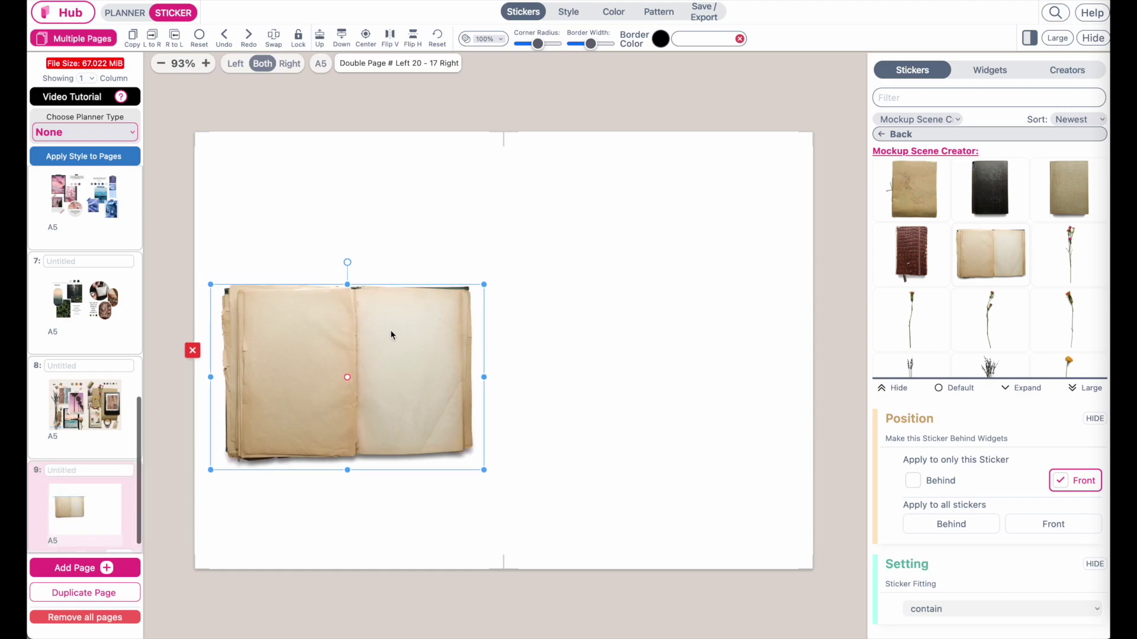
# Add the pink square paper frame sticker and place it above the right half of the open book.
pyautogui.scroll(-10, 1002, 257)
pyautogui.scroll(-5, 994, 260)
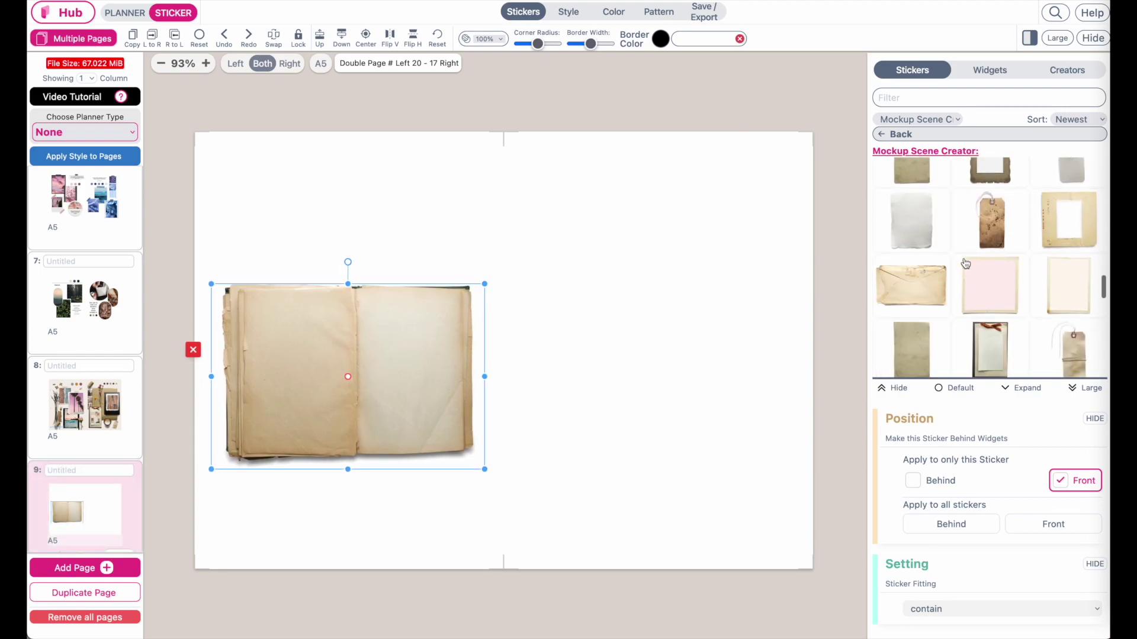
pyautogui.click(984, 290)
pyautogui.click(262, 166)
pyautogui.moveTo(262, 166); pyautogui.dragTo(449, 208)
# Add the cream rectangular paper frame, enlarge it and overlap it with the book's upper-left corner.
pyautogui.click(1068, 284)
pyautogui.click(264, 169)
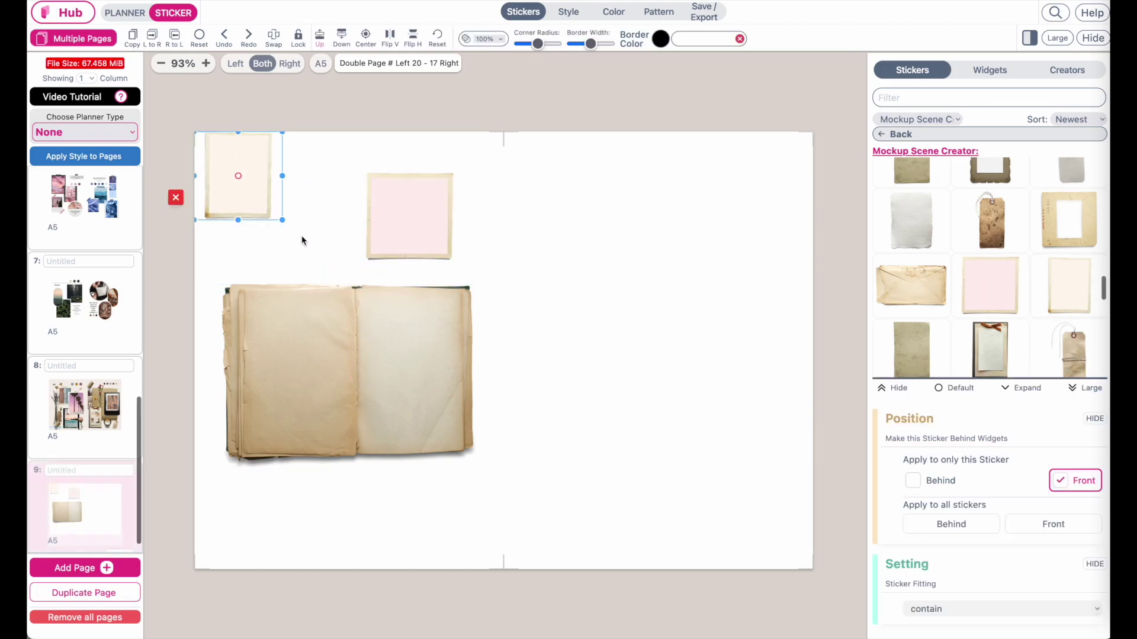
pyautogui.moveTo(282, 219); pyautogui.dragTo(304, 264)
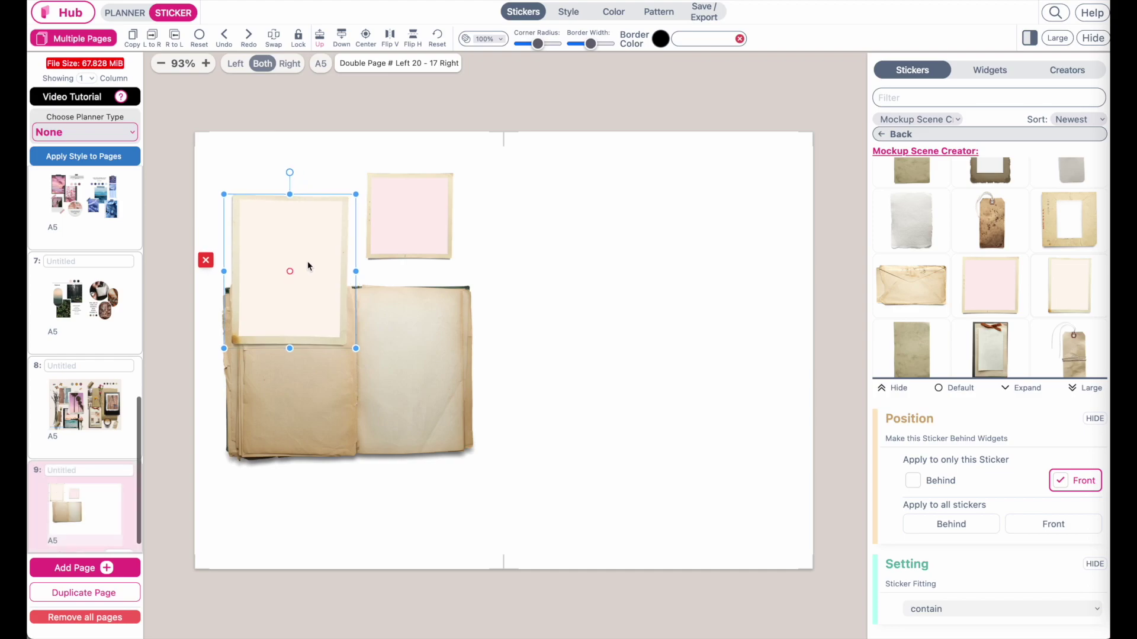
# Send the cream frame behind the open book and shift it left past the book's edge.
pyautogui.click(336, 39)
pyautogui.click(320, 37)
pyautogui.click(341, 38)
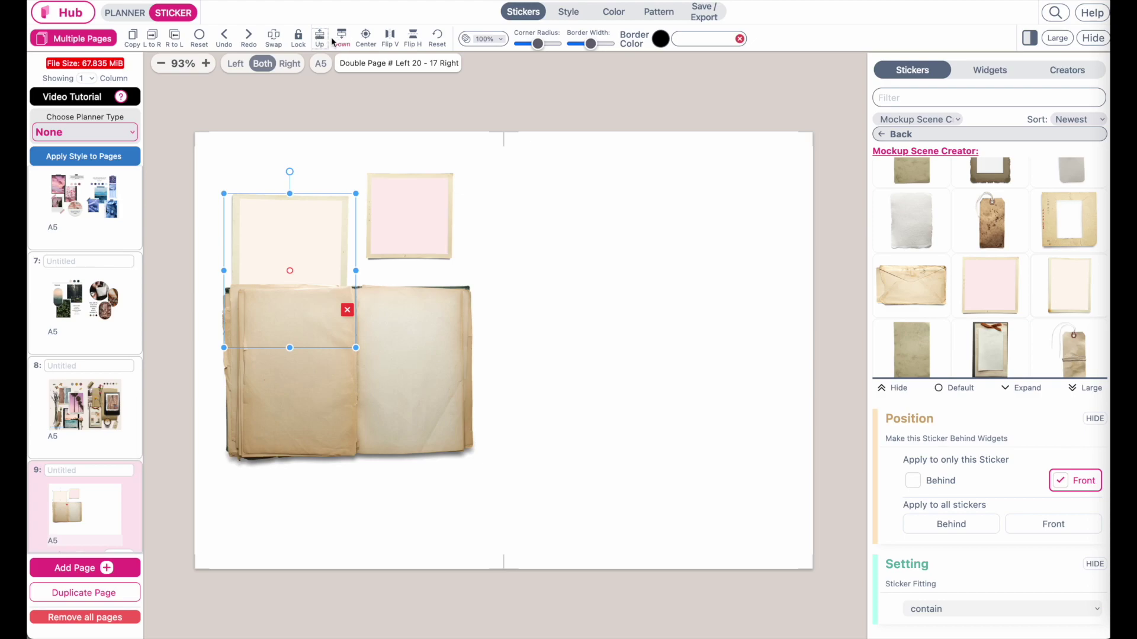
pyautogui.moveTo(307, 233); pyautogui.dragTo(284, 231)
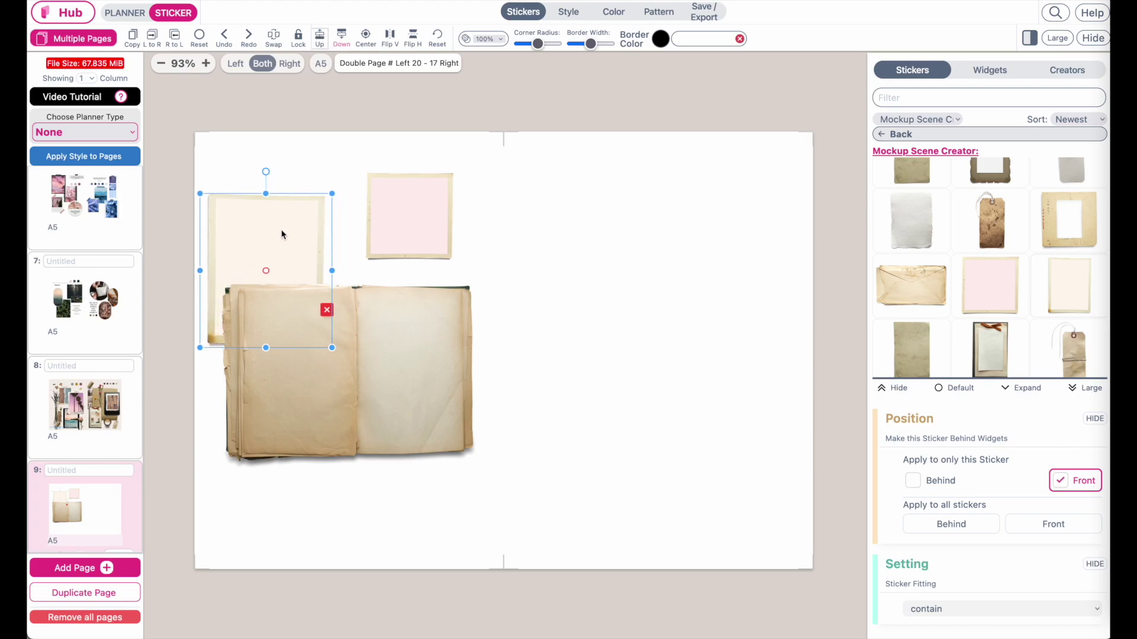
# Move the open book and the cream frame behind it slightly to the right.
pyautogui.moveTo(336, 374); pyautogui.dragTo(336, 376)
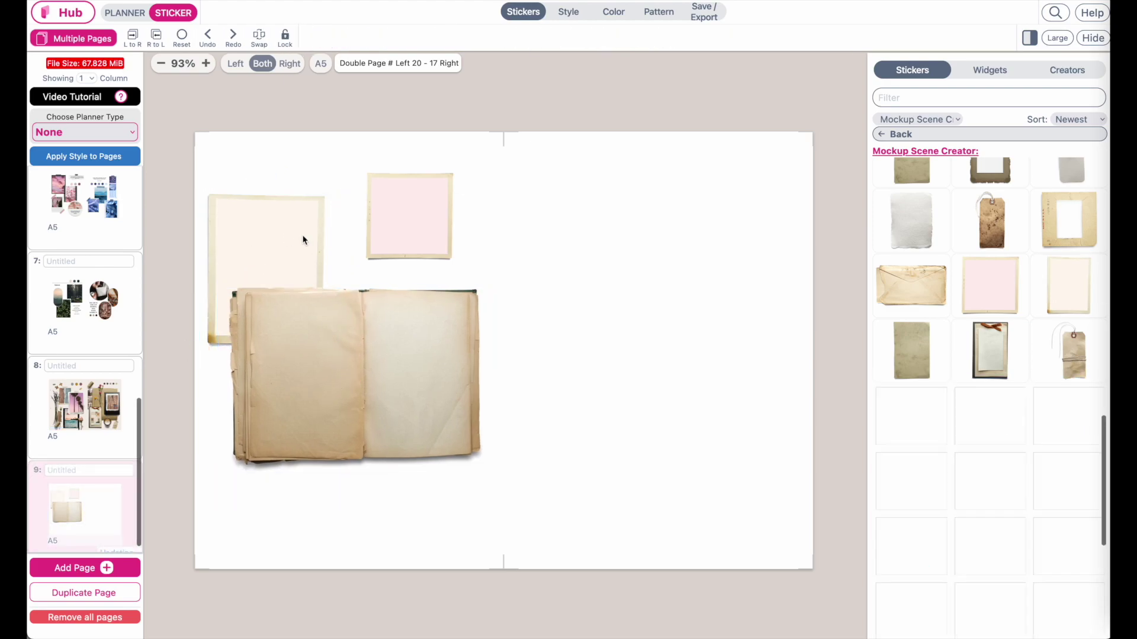
pyautogui.moveTo(302, 238); pyautogui.dragTo(317, 239)
pyautogui.click(355, 418)
pyautogui.moveTo(355, 418); pyautogui.dragTo(368, 418)
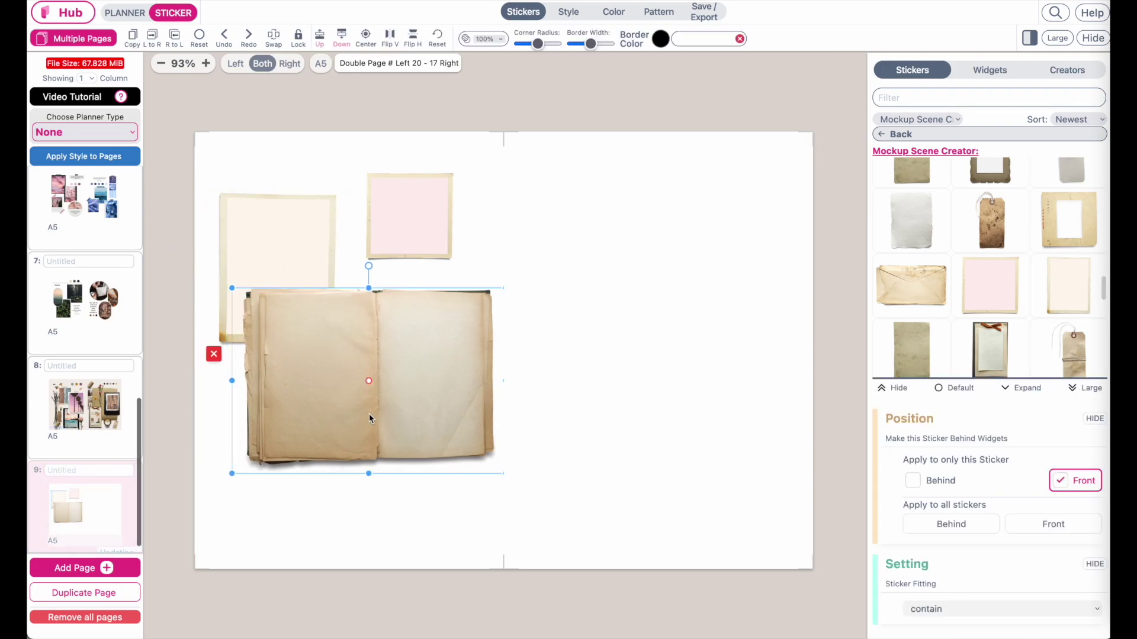
# Add the dried yellow rose sticker over the lower edge of the book's right page.
pyautogui.scroll(-5, 1015, 340)
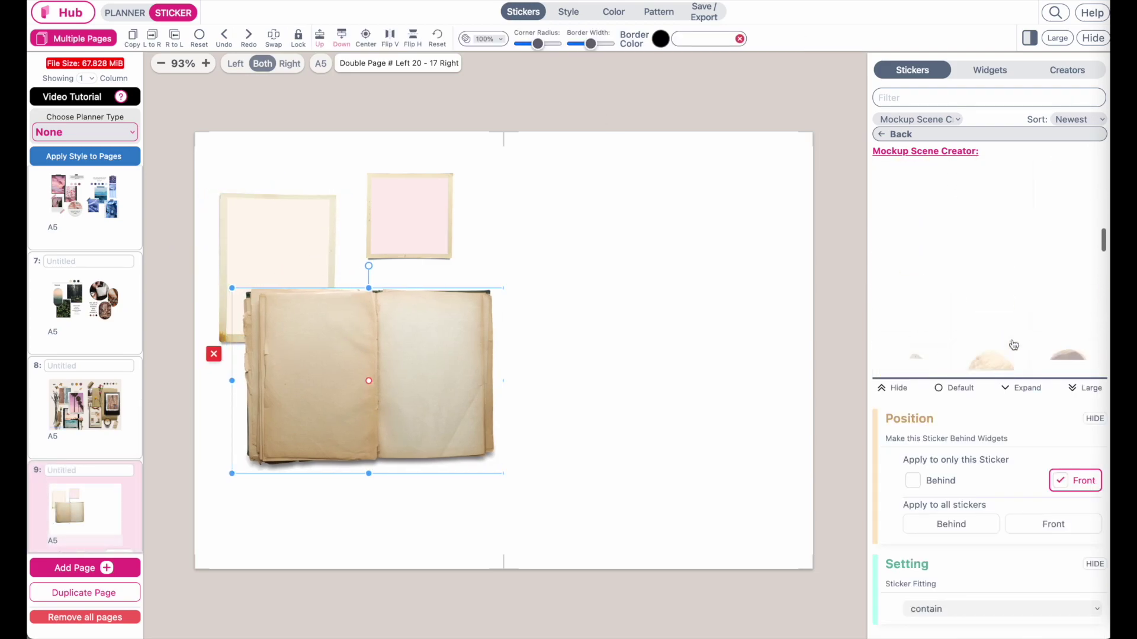
pyautogui.scroll(3, 1013, 345)
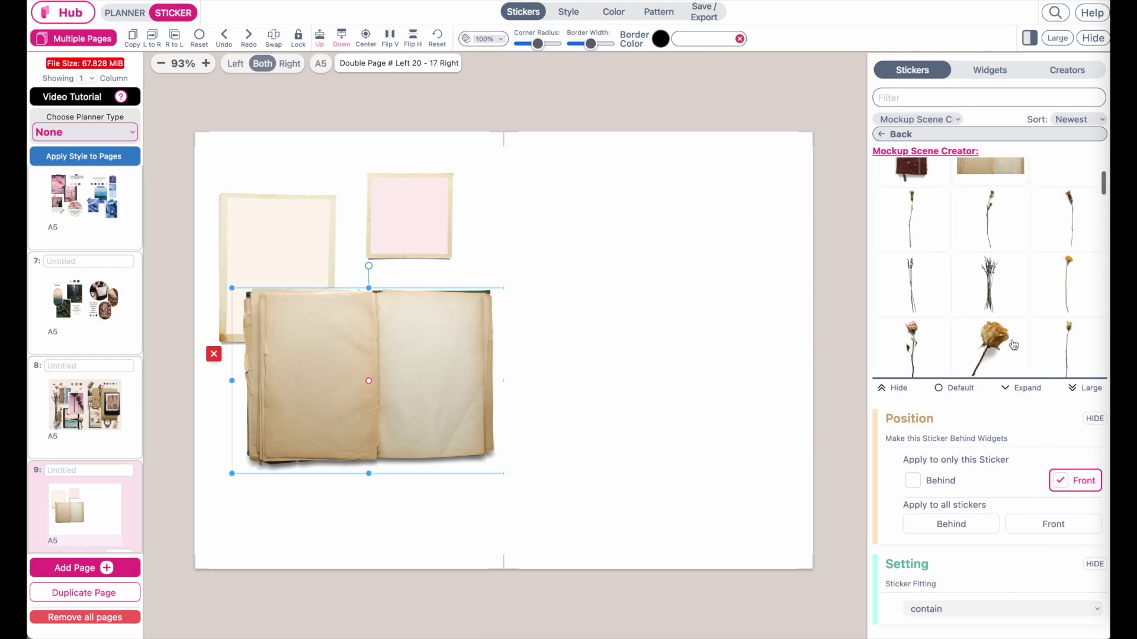
pyautogui.click(1002, 363)
pyautogui.moveTo(246, 175); pyautogui.dragTo(447, 469)
# Add a dried leafy sprig between the pink frame and the book's right page, resize it, and nudge the rose right.
pyautogui.scroll(-5, 976, 280)
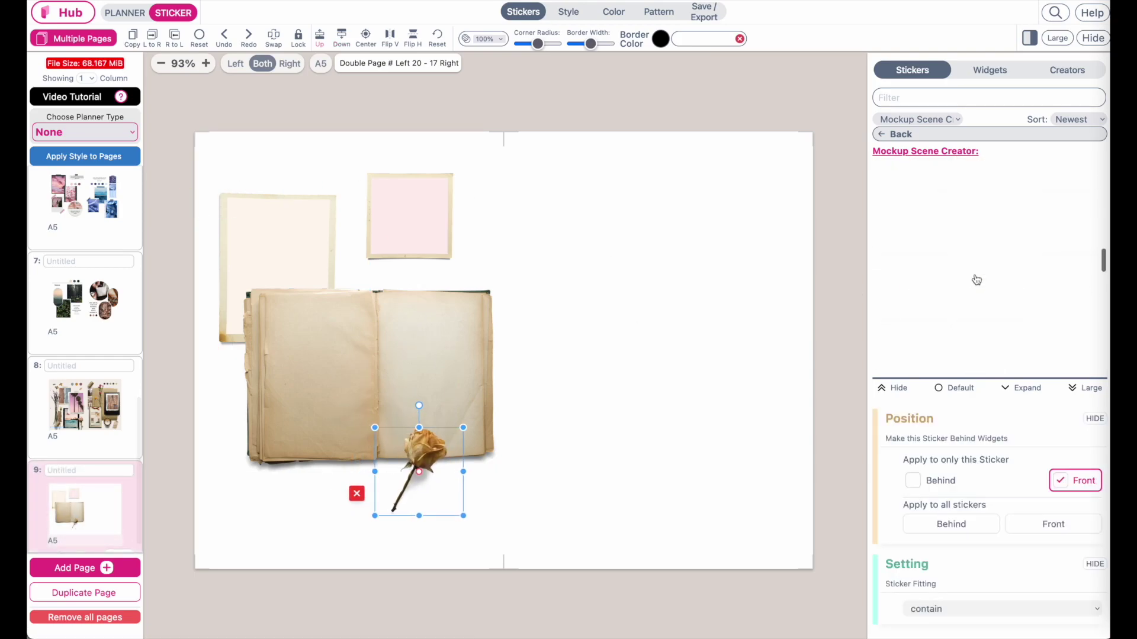
pyautogui.scroll(-3, 976, 279)
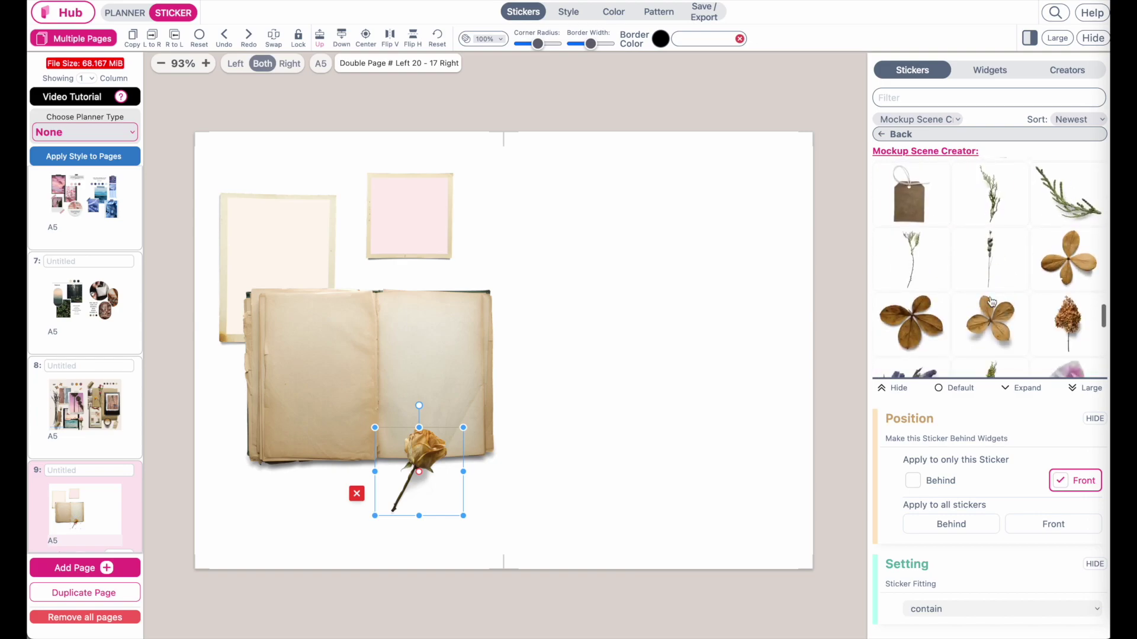
pyautogui.scroll(-3, 992, 302)
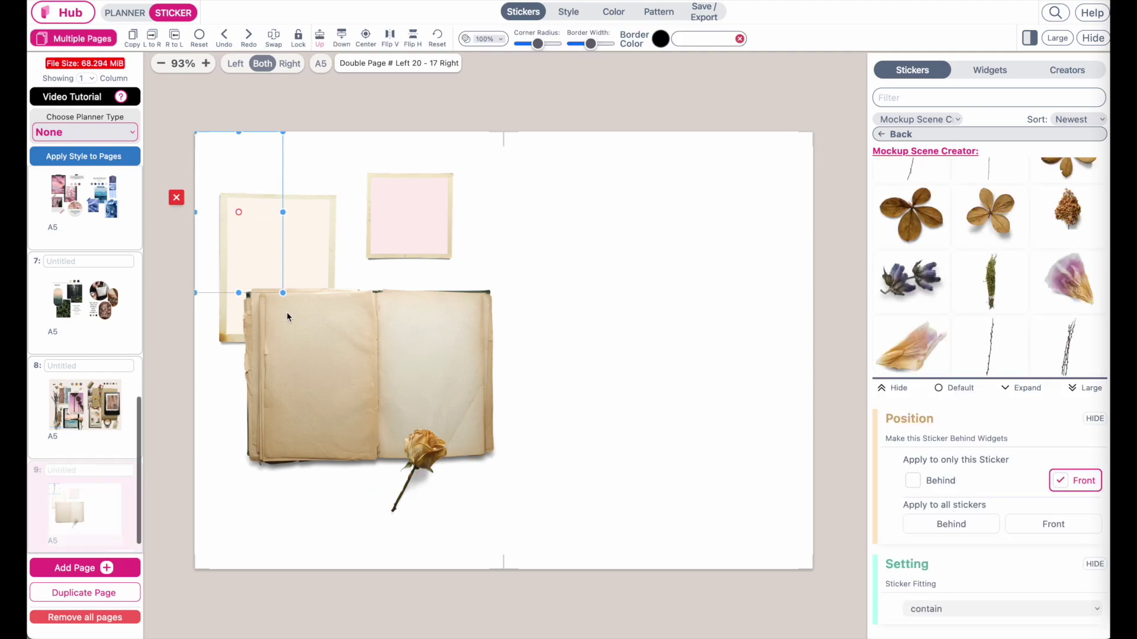
pyautogui.moveTo(279, 298); pyautogui.dragTo(499, 401)
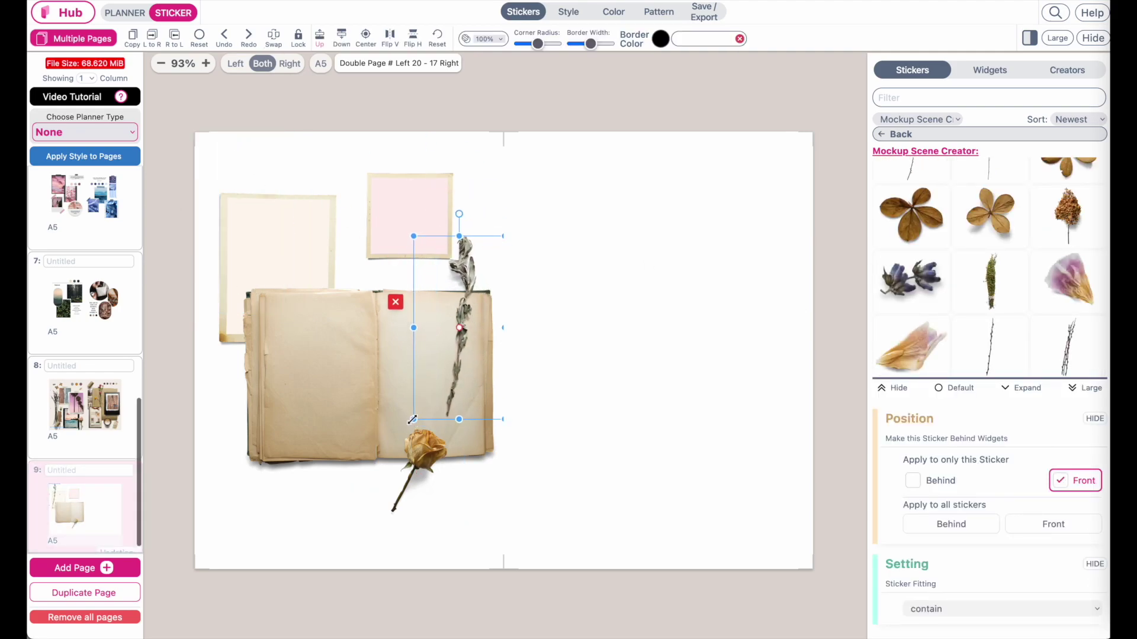
pyautogui.moveTo(421, 402); pyautogui.dragTo(410, 381)
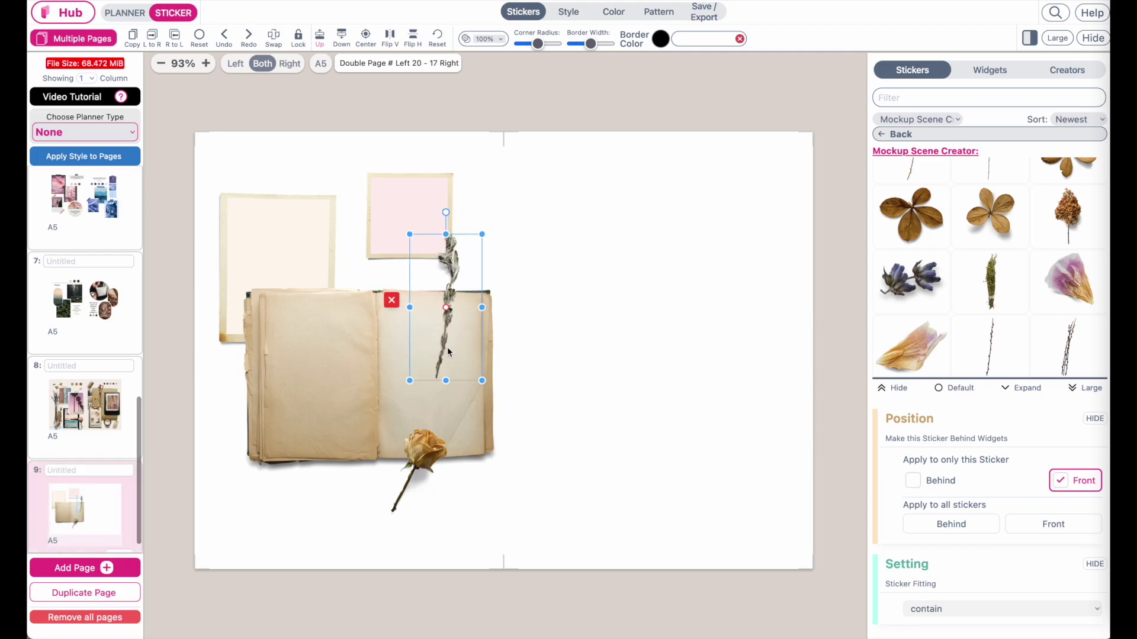
pyautogui.moveTo(412, 499); pyautogui.dragTo(427, 499)
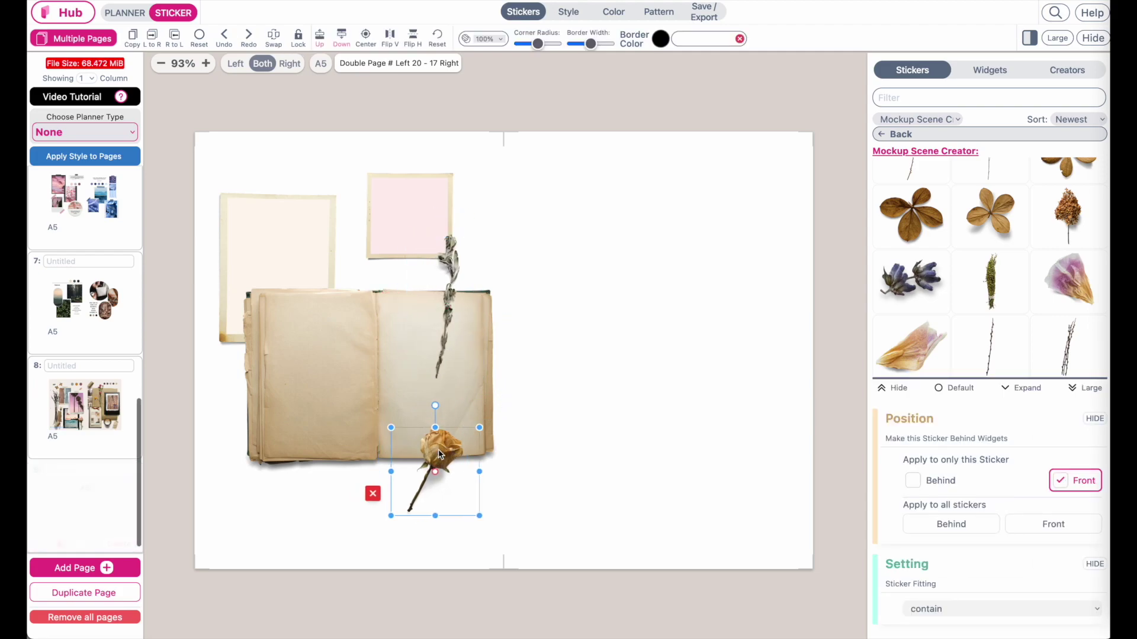
# Place an online image placeholder on the book's left page and a personal image placeholder over the cream frame.
pyautogui.click(998, 72)
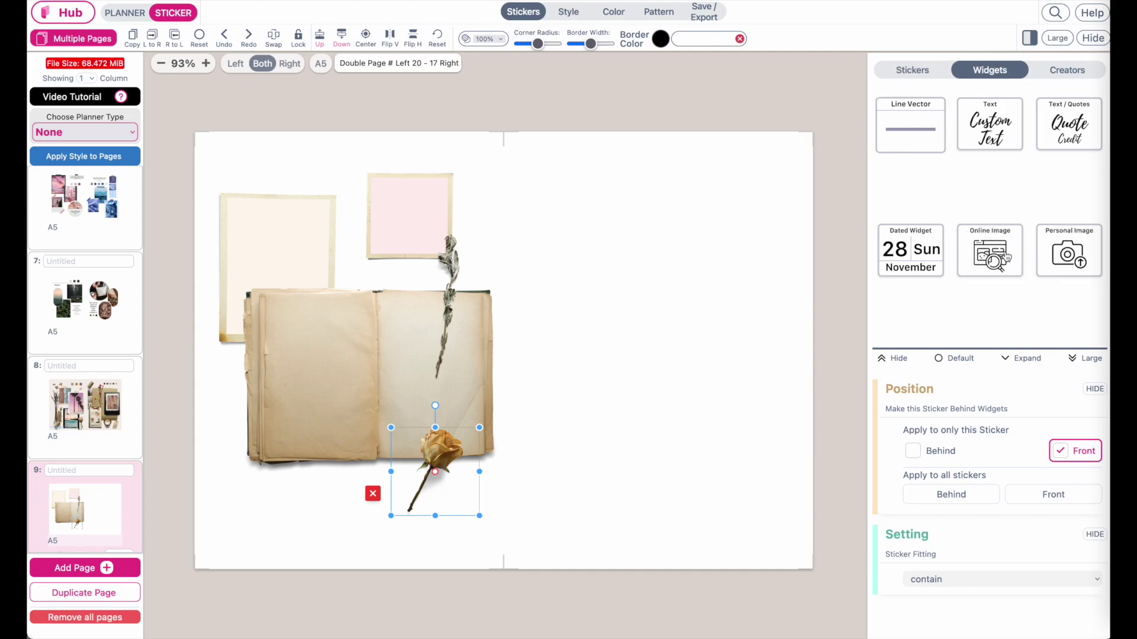
pyautogui.click(1005, 254)
pyautogui.moveTo(261, 195); pyautogui.dragTo(320, 448)
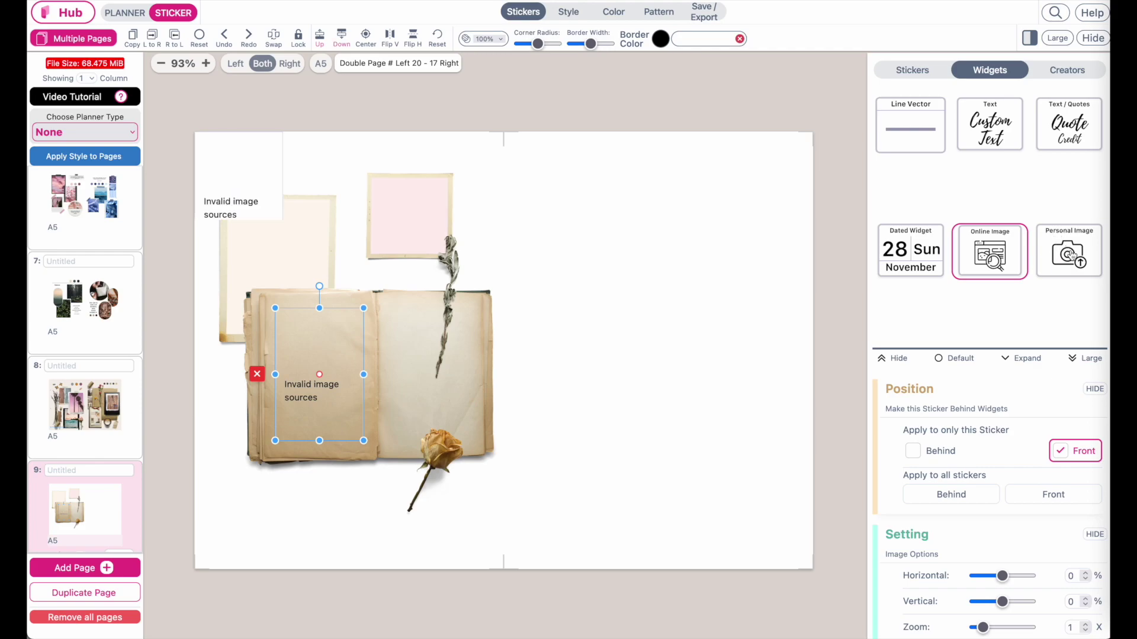
pyautogui.click(247, 172)
pyautogui.moveTo(246, 172); pyautogui.dragTo(317, 205)
pyautogui.scroll(-7, 1017, 591)
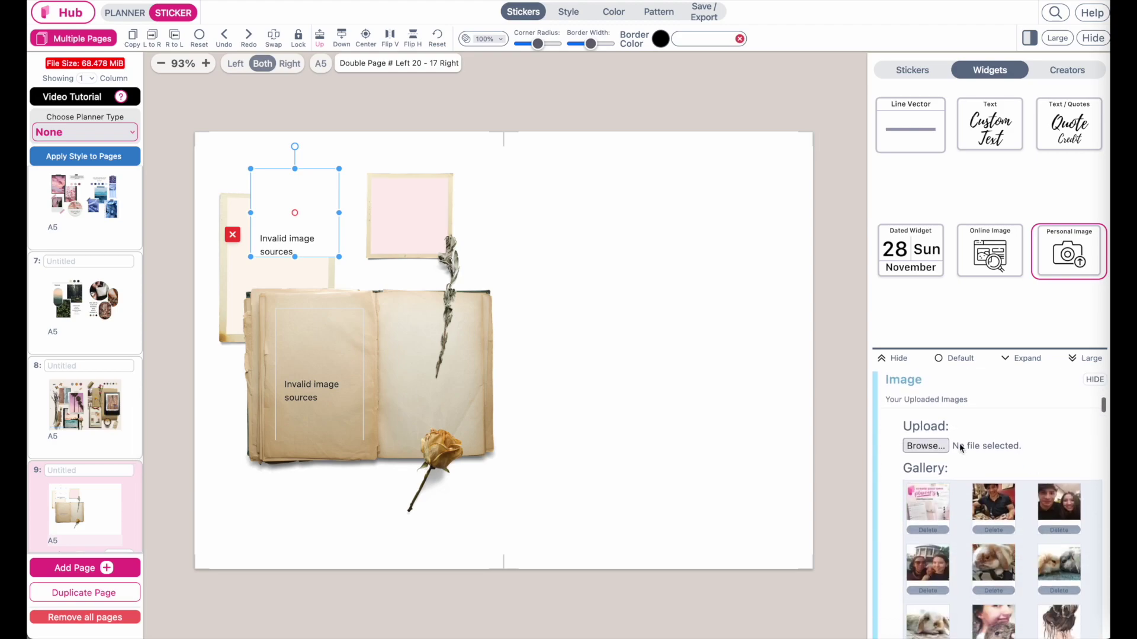
pyautogui.click(931, 450)
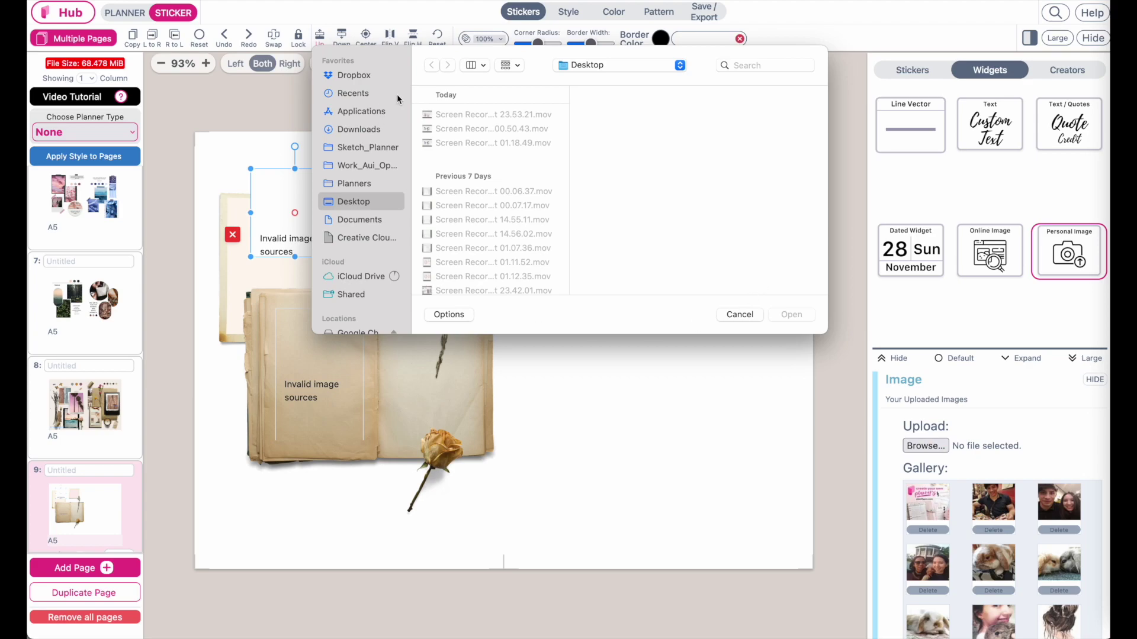
pyautogui.click(735, 318)
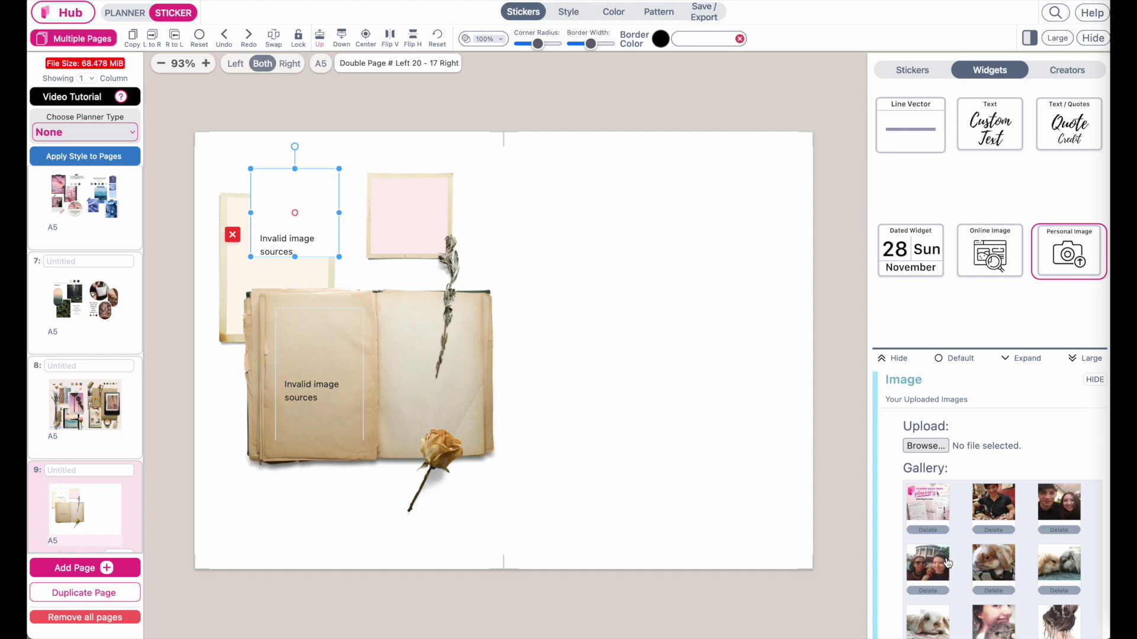
# Fill the personal image placeholder with the gallery photo of a man in a dark shirt.
pyautogui.scroll(-5, 1004, 555)
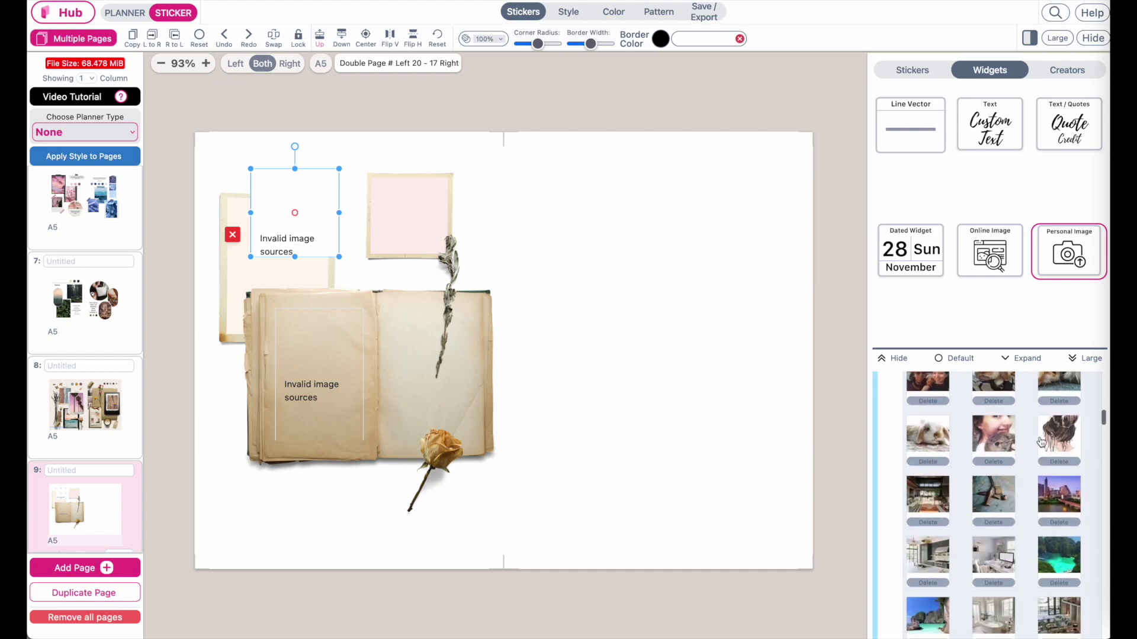
pyautogui.scroll(-5, 1043, 510)
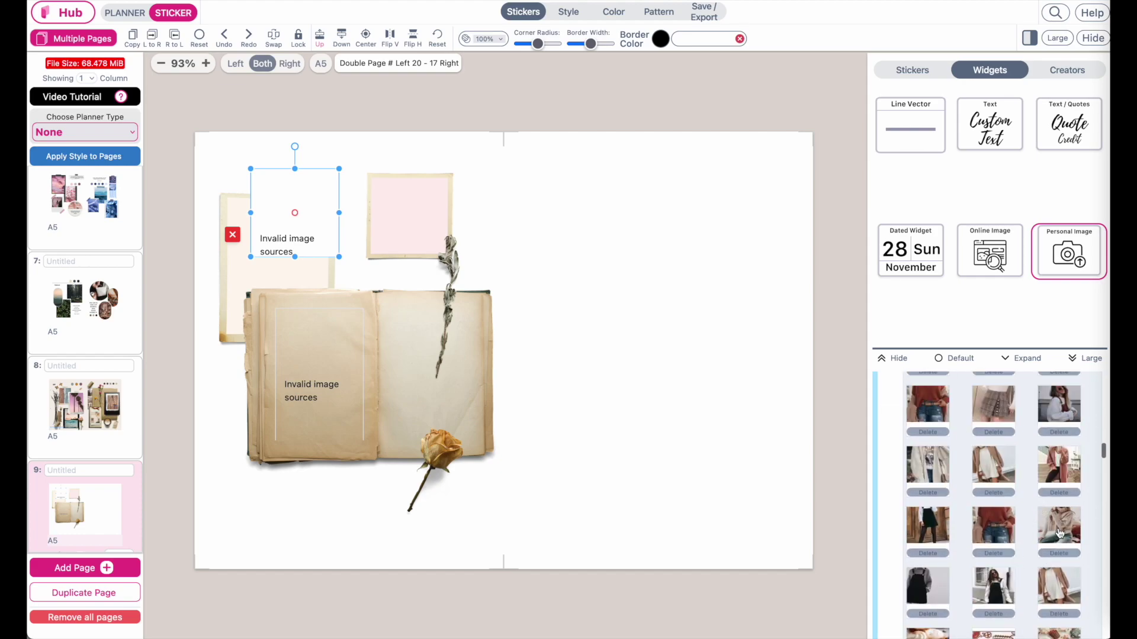
pyautogui.scroll(10, 1042, 545)
pyautogui.click(998, 585)
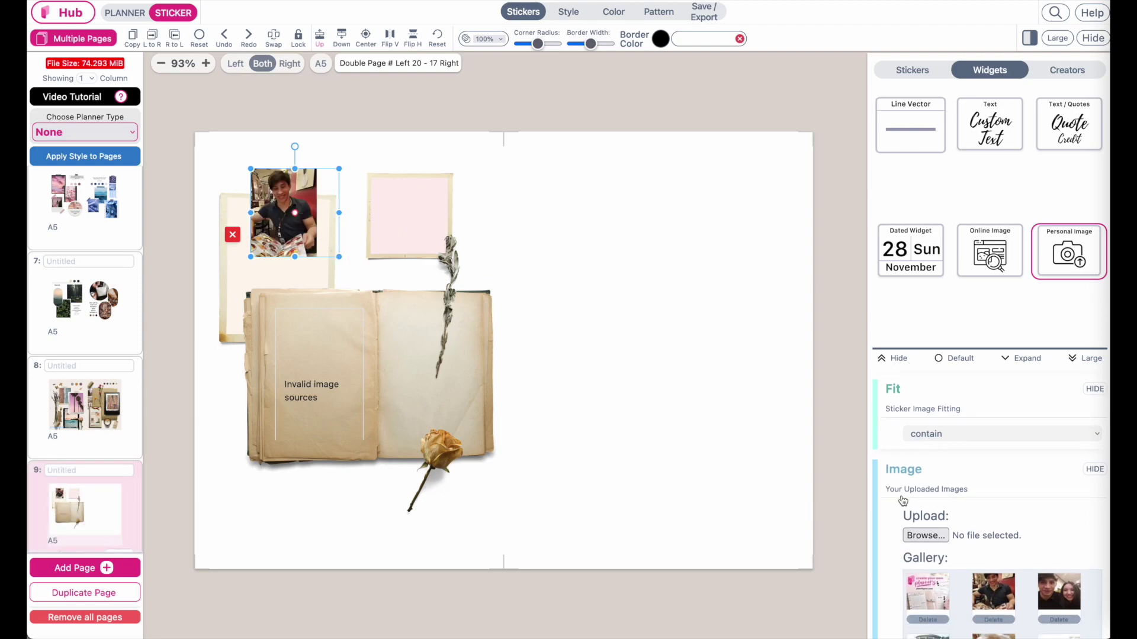
# Delete the personal image widget over the cream frame.
pyautogui.scroll(-5, 902, 501)
pyautogui.scroll(3, 902, 501)
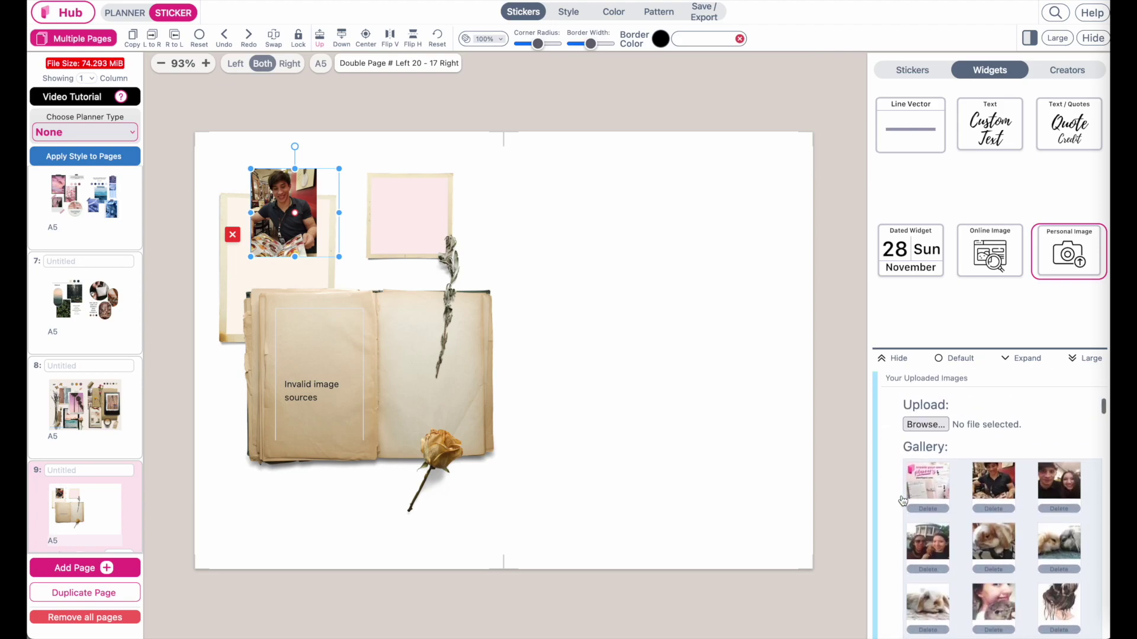
pyautogui.click(233, 236)
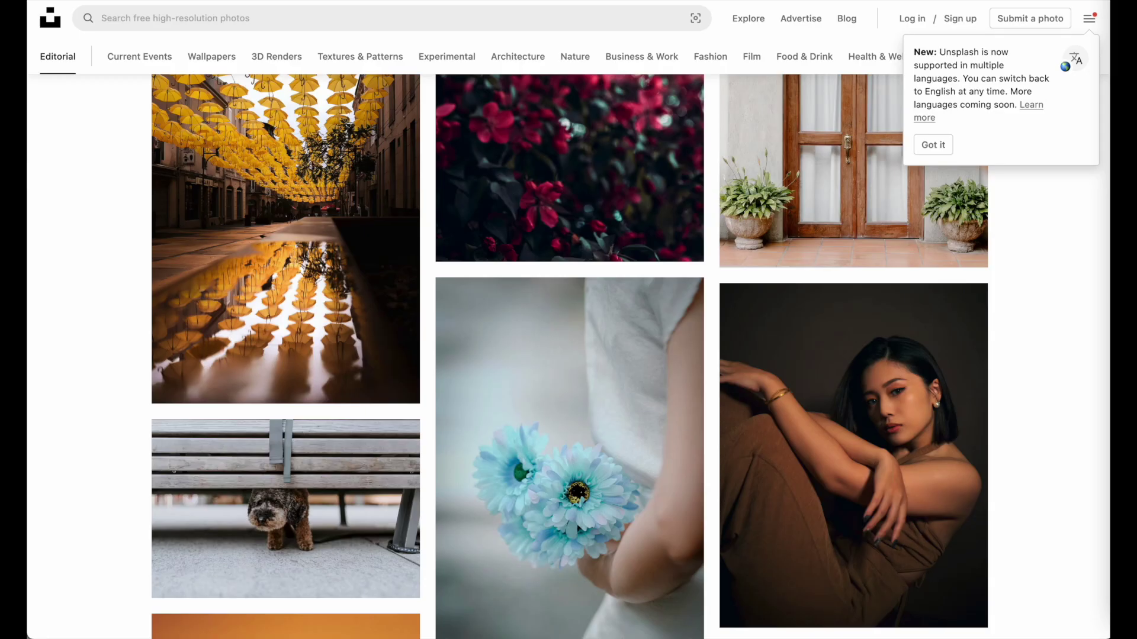
# Look through the featured photos on the Unsplash home page.
pyautogui.scroll(10, 390, 360)
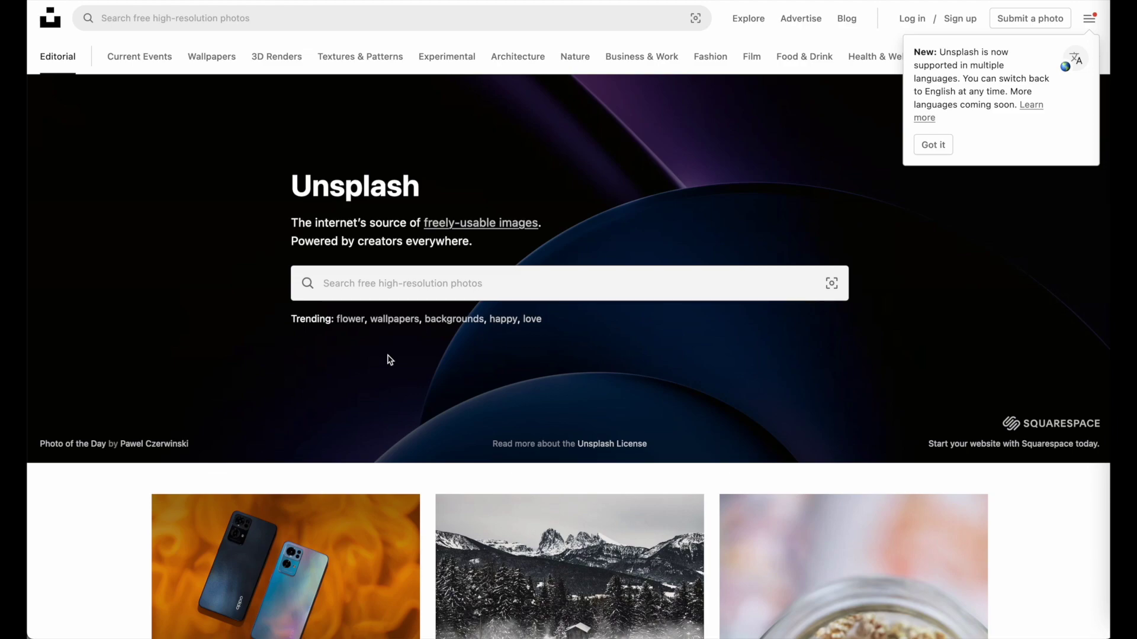
pyautogui.scroll(-7, 390, 360)
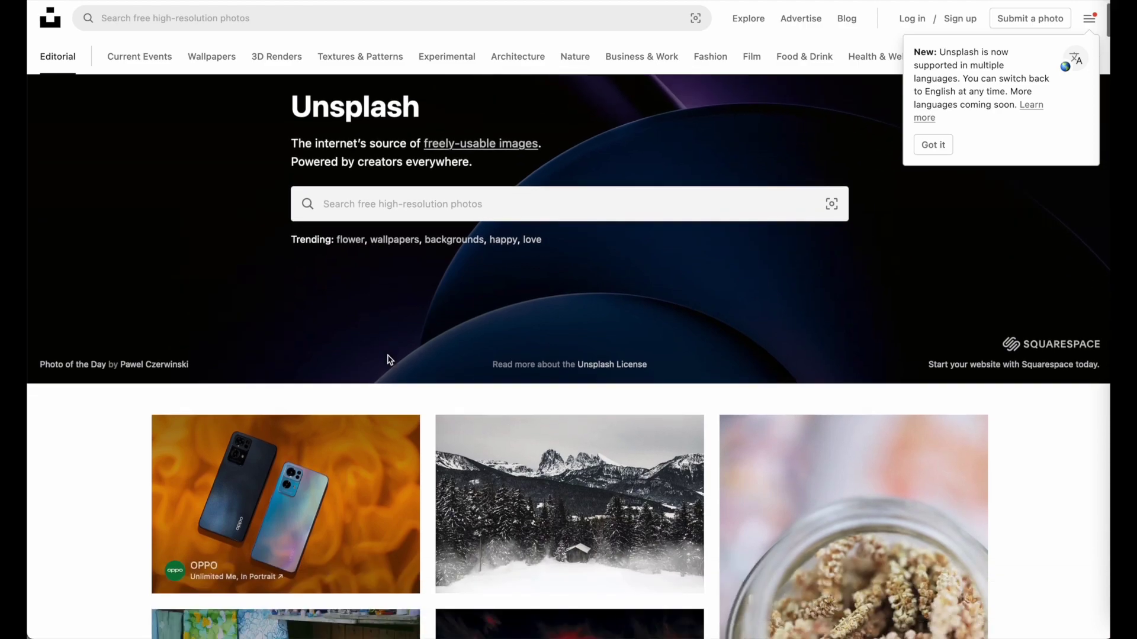
pyautogui.scroll(-3, 388, 357)
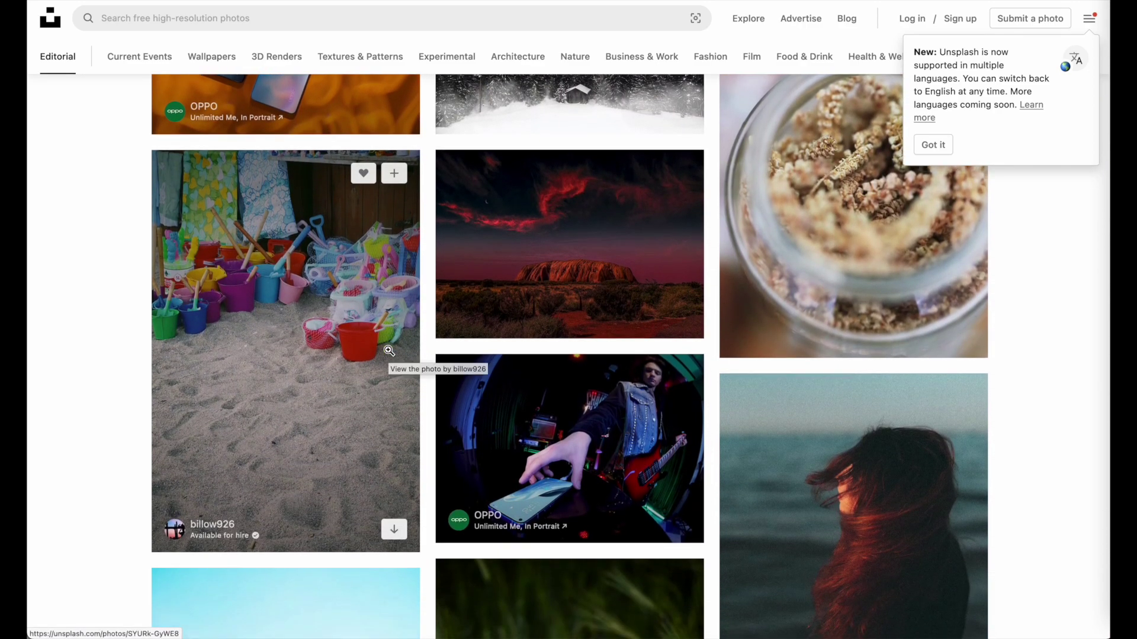
pyautogui.scroll(-1, 389, 351)
pyautogui.scroll(-2, 389, 351)
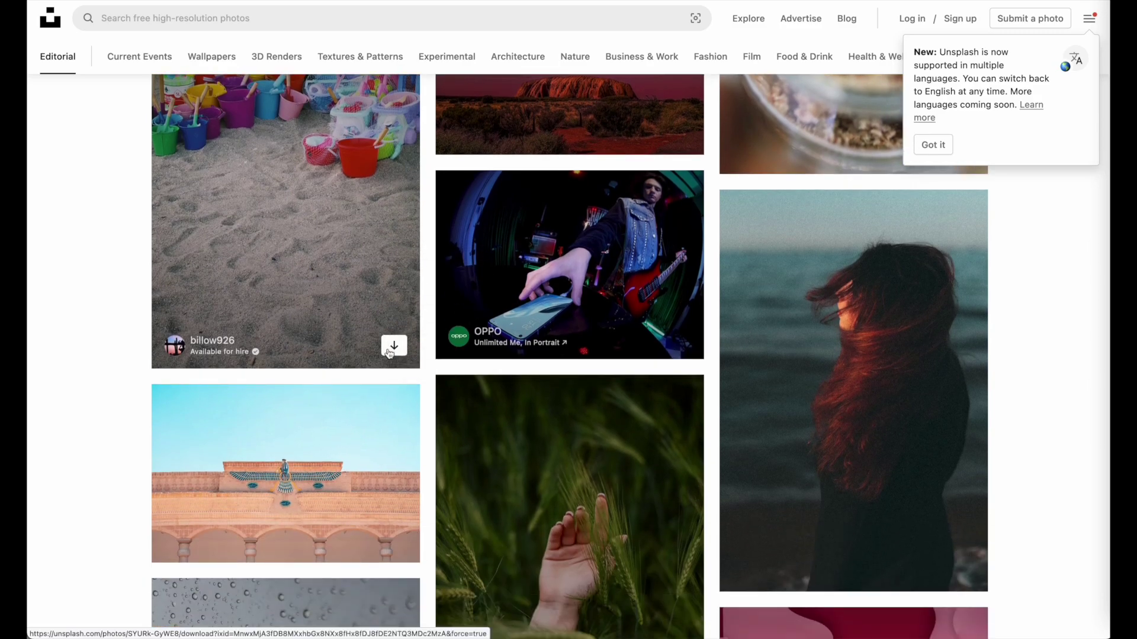
pyautogui.scroll(-1, 389, 353)
pyautogui.scroll(15, 388, 352)
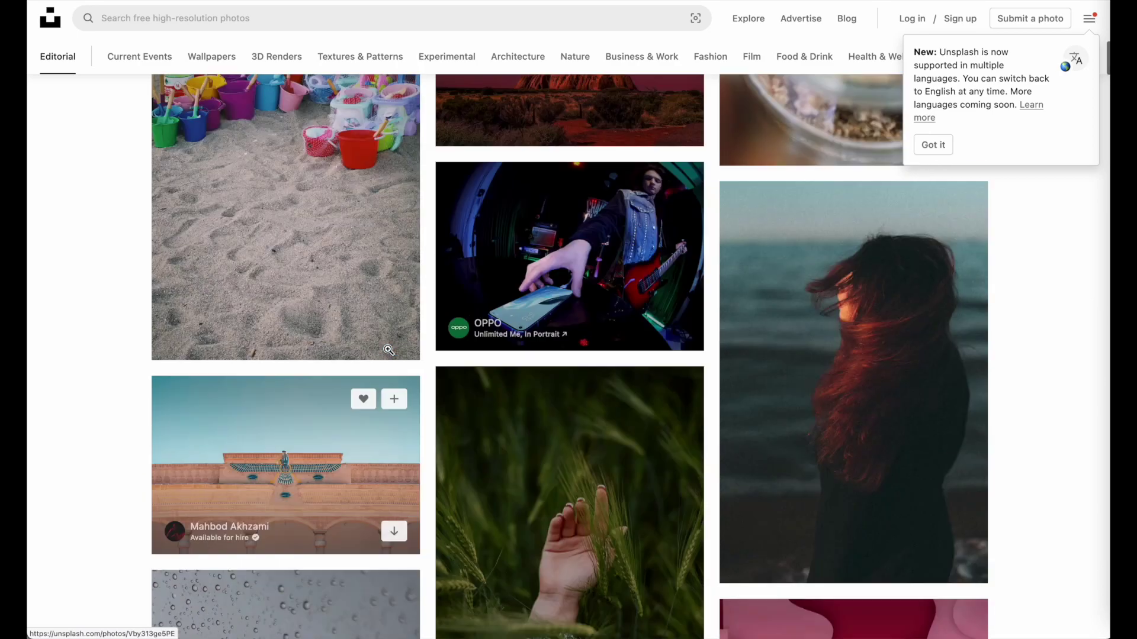
# Search Unsplash for "ocean" and copy the image link of the aerial photo with pink sand and green water.
pyautogui.click(391, 290)
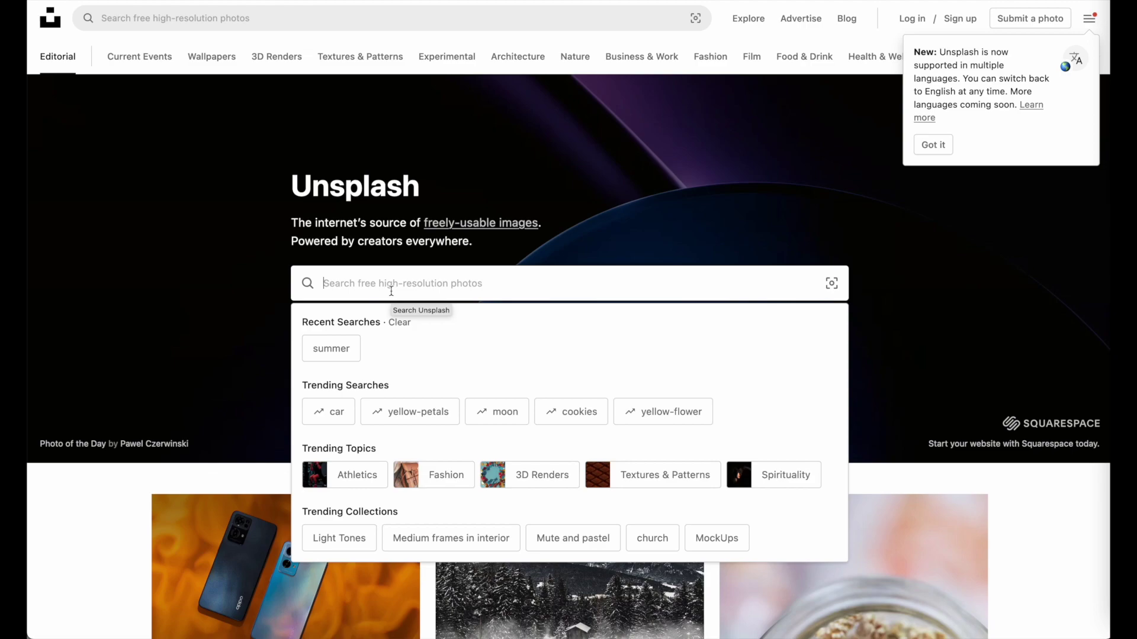
pyautogui.write('ocean')
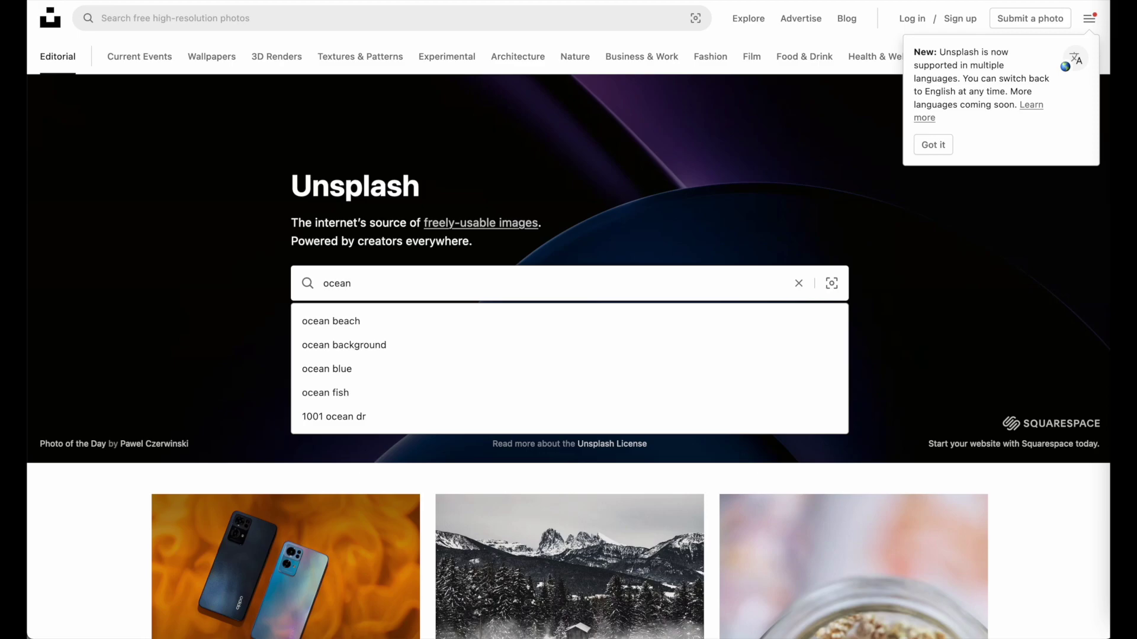
pyautogui.press('Return')
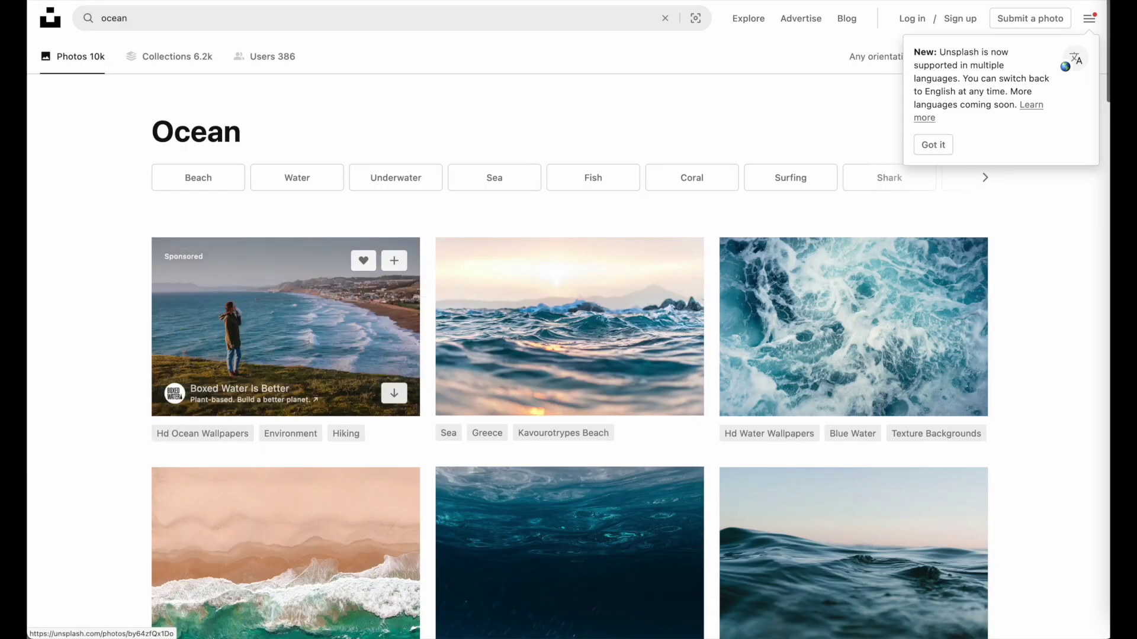
pyautogui.scroll(-5, 574, 370)
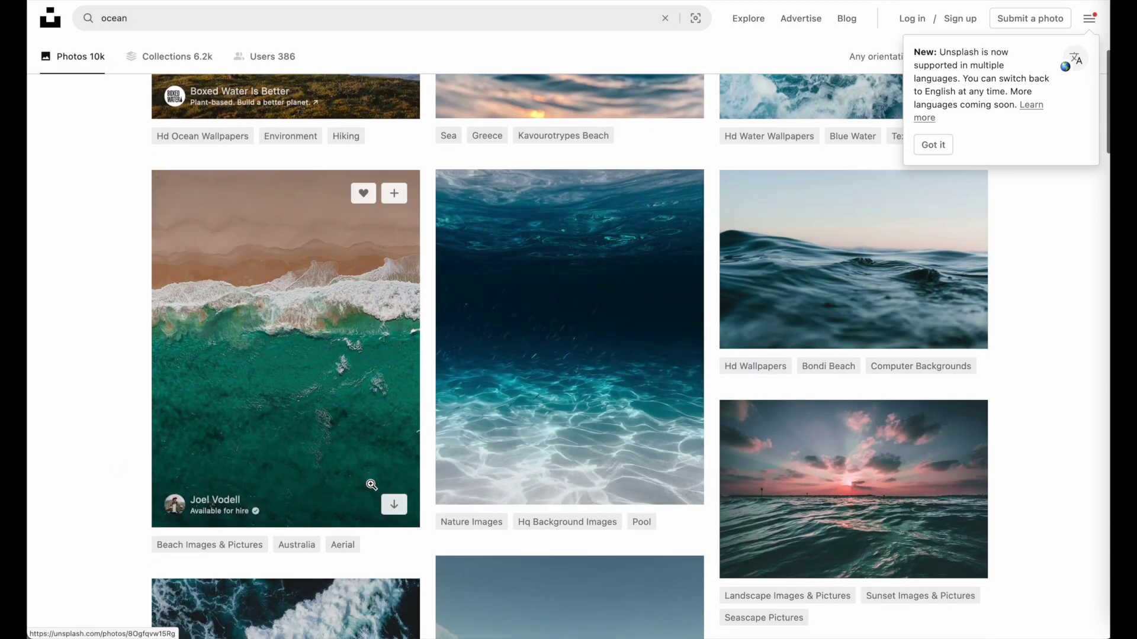
pyautogui.scroll(-1, 367, 480)
pyautogui.click(351, 283)
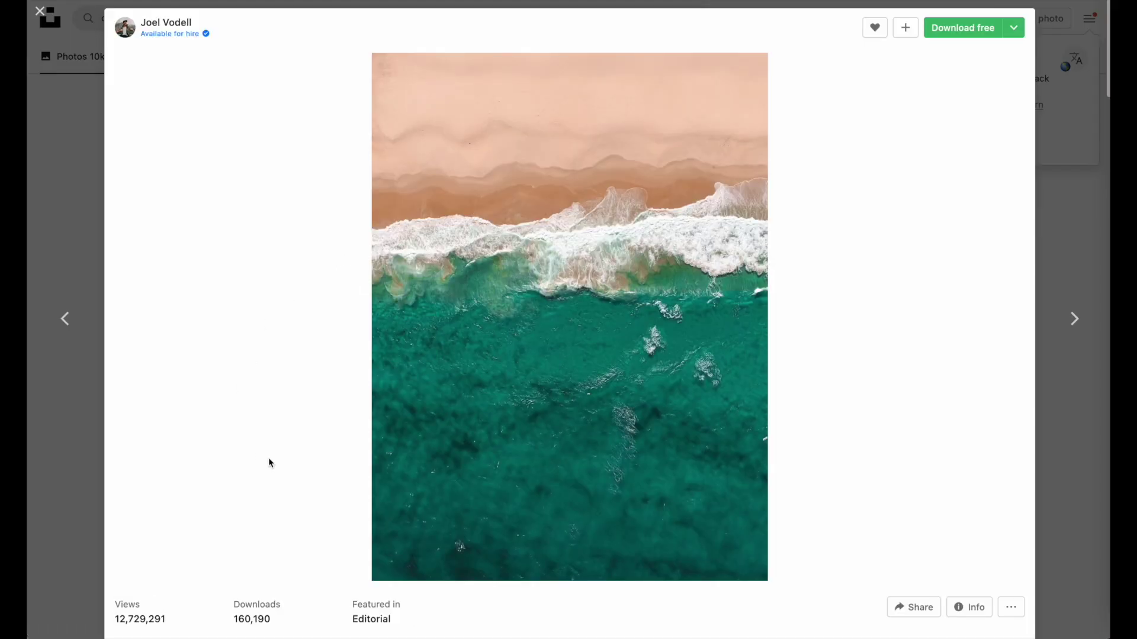
pyautogui.rightClick(566, 266)
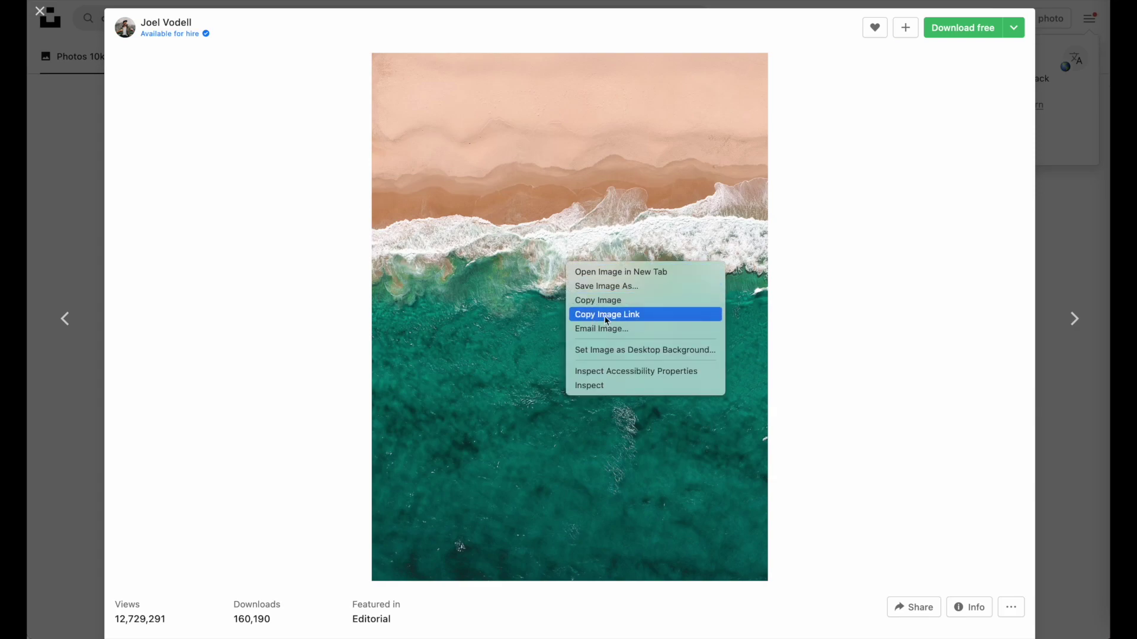
pyautogui.click(652, 318)
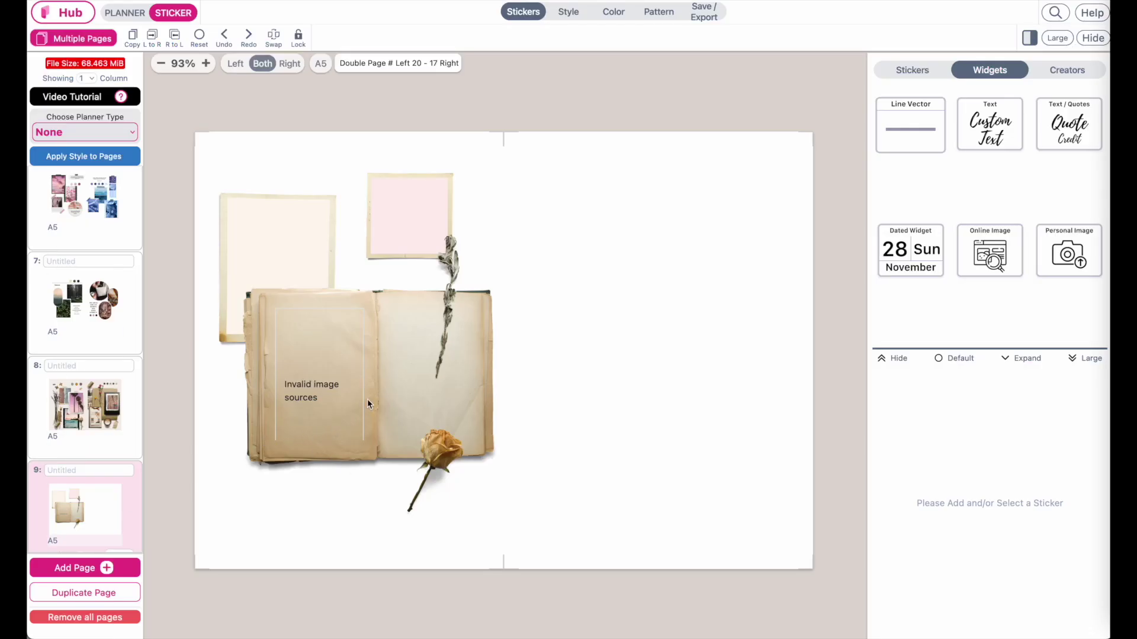
# Back in the planner, paste the copied link into the online image placeholder and fit it to the book's left page.
pyautogui.click(308, 373)
pyautogui.moveTo(309, 385); pyautogui.dragTo(338, 390)
pyautogui.scroll(-6, 993, 519)
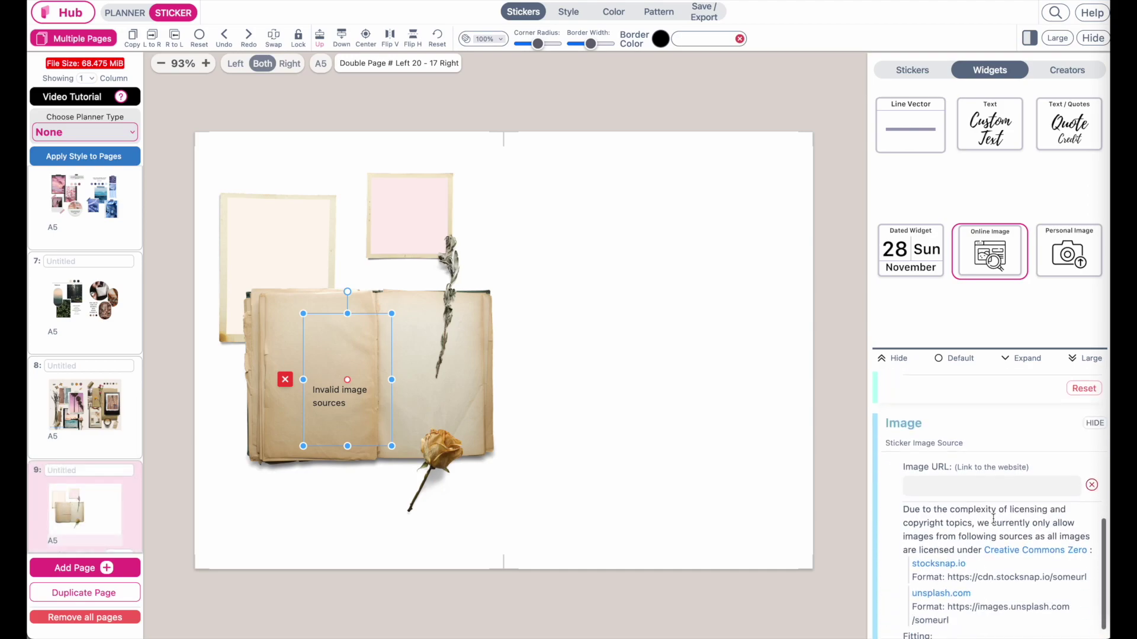
pyautogui.scroll(-1, 993, 520)
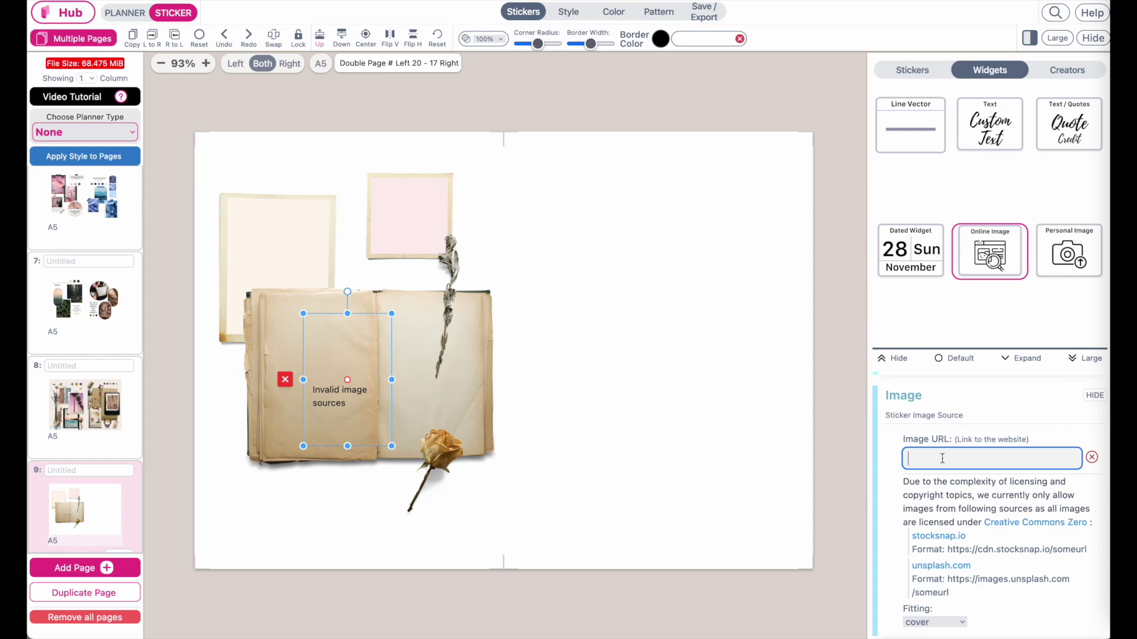
pyautogui.hotkey('ctrl', 'v')
pyautogui.moveTo(349, 430); pyautogui.dragTo(367, 448)
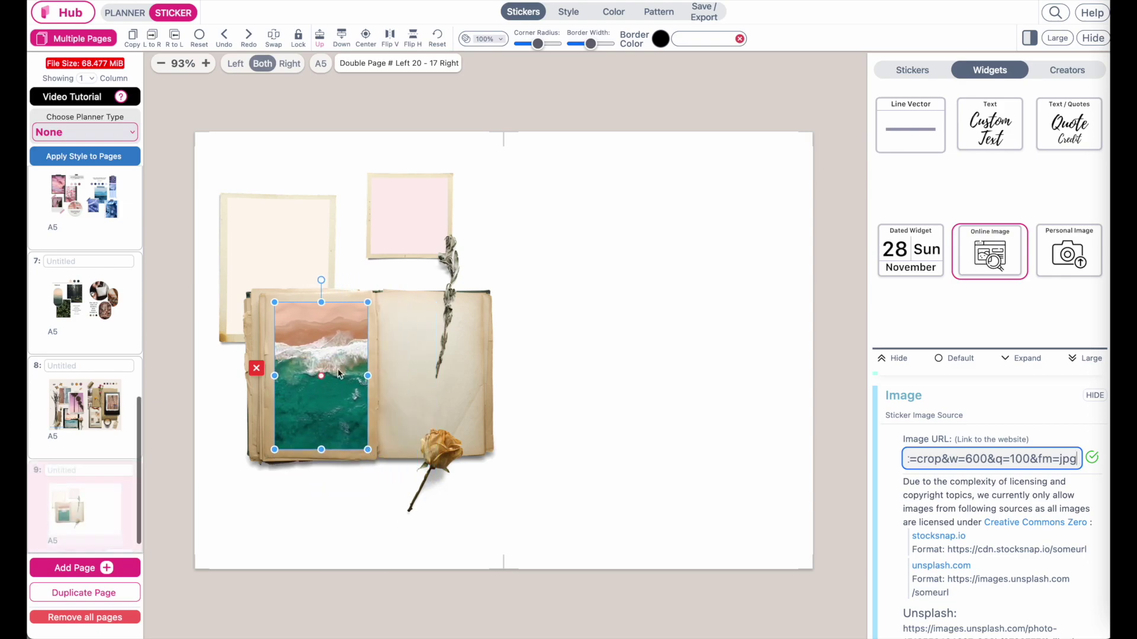
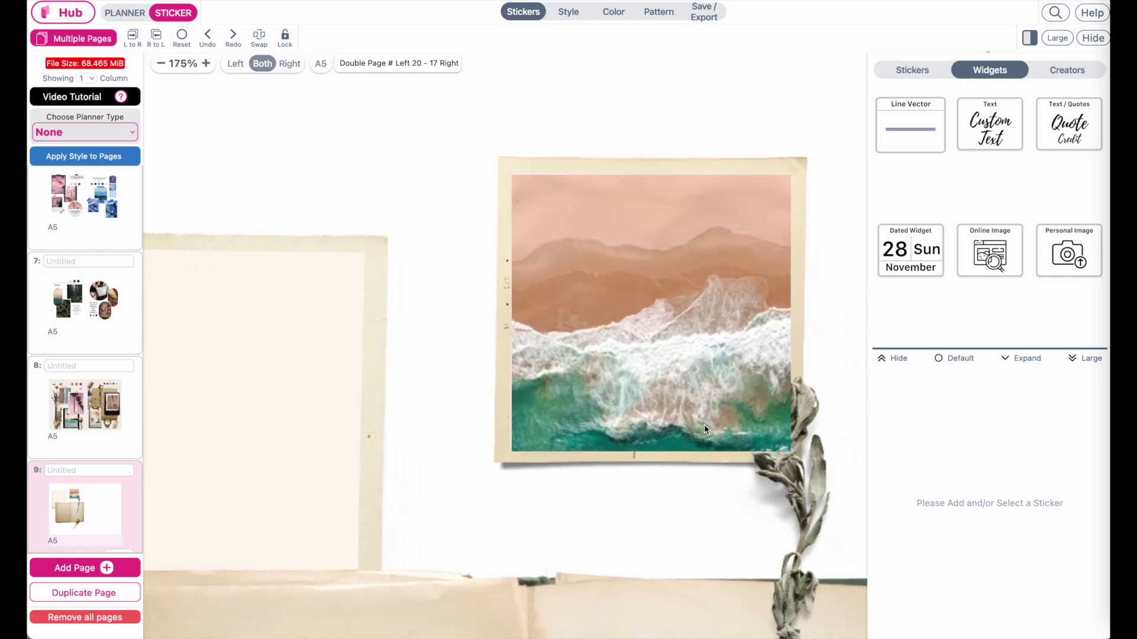
# Bring the dried leafy sprig in front of the framed beach photo and place it over the frame's lower right edge.
pyautogui.click(700, 516)
pyautogui.moveTo(678, 504)
pyautogui.mouseDown()
pyautogui.moveTo(642, 505)
pyautogui.moveTo(726, 499)
pyautogui.moveTo(651, 505)
pyautogui.moveTo(687, 495)
pyautogui.moveTo(610, 491)
pyautogui.moveTo(665, 500)
pyautogui.mouseUp()
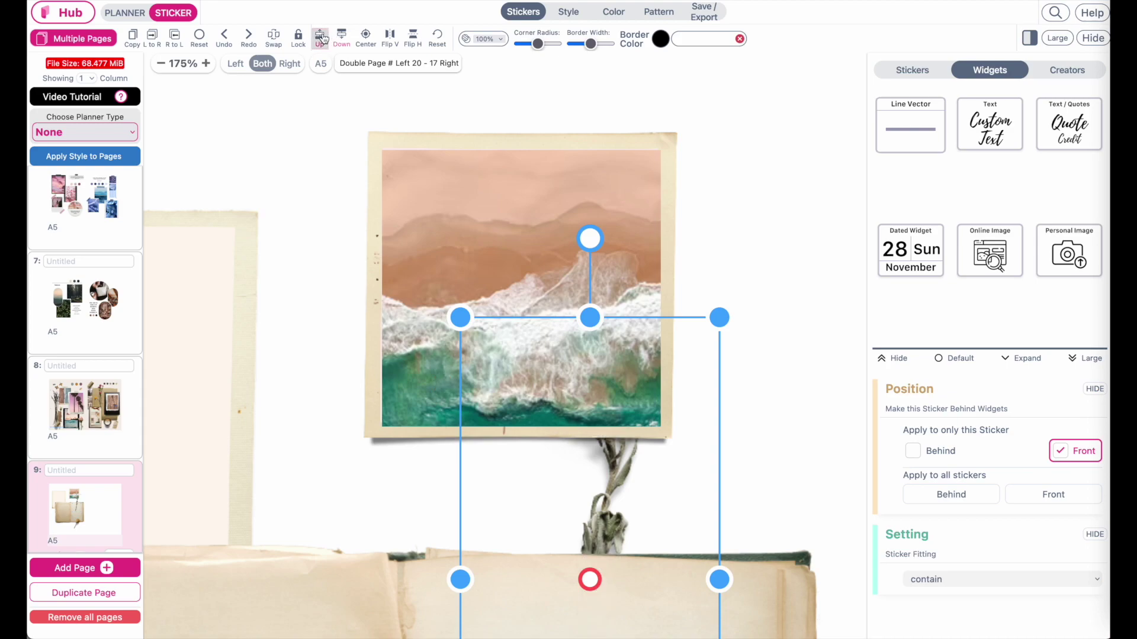
pyautogui.click(323, 39)
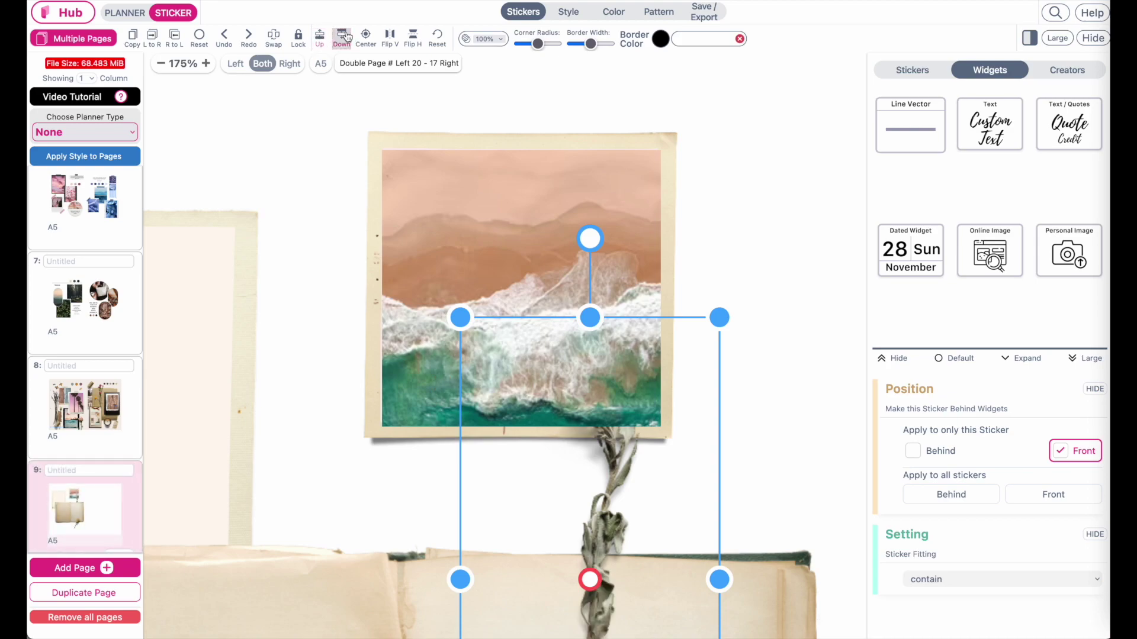
pyautogui.click(344, 37)
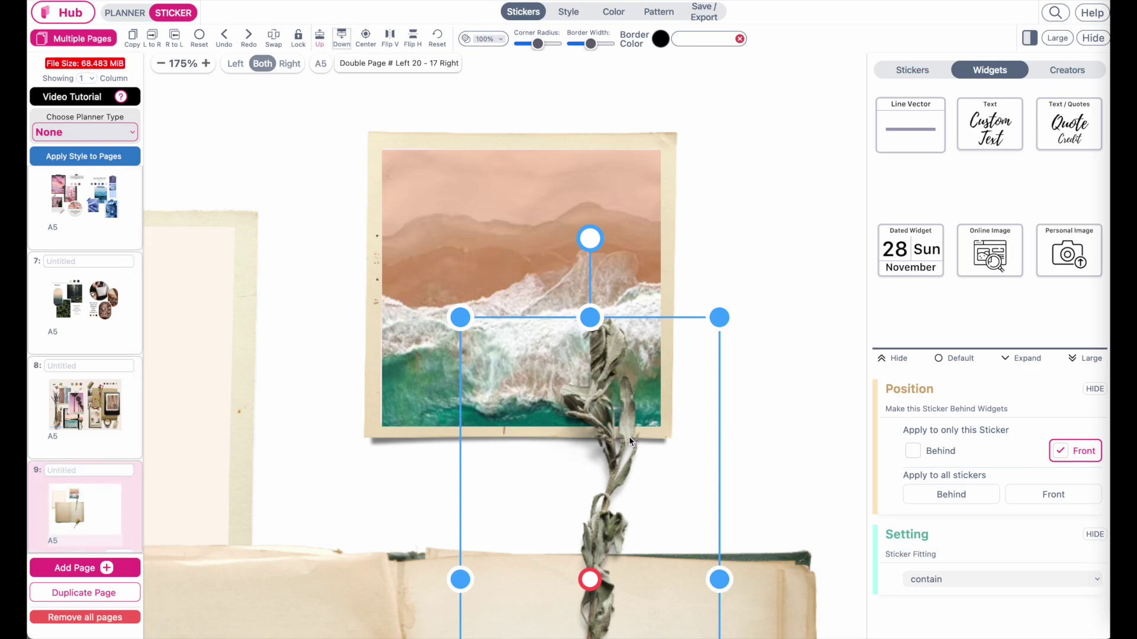
pyautogui.moveTo(628, 436); pyautogui.dragTo(663, 434)
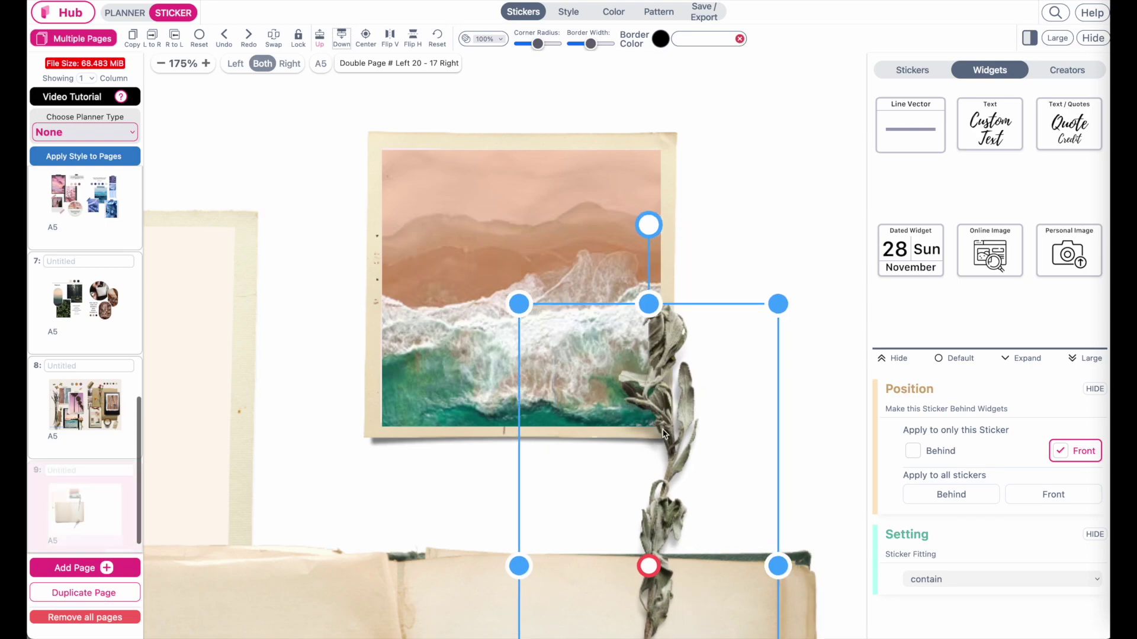
pyautogui.click(736, 210)
pyautogui.scroll(-5, 736, 210)
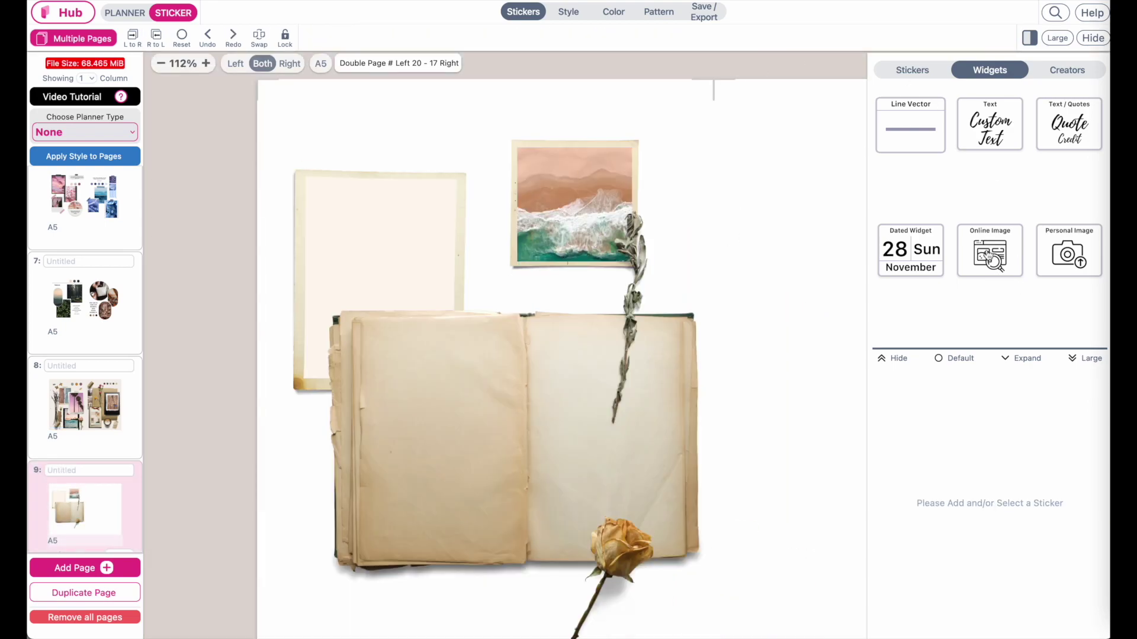
# Place a new online image placeholder on the book's left page and copy the Unsplash image link of the turquoise diagonal wave photo.
pyautogui.click(993, 285)
pyautogui.moveTo(332, 137); pyautogui.dragTo(470, 353)
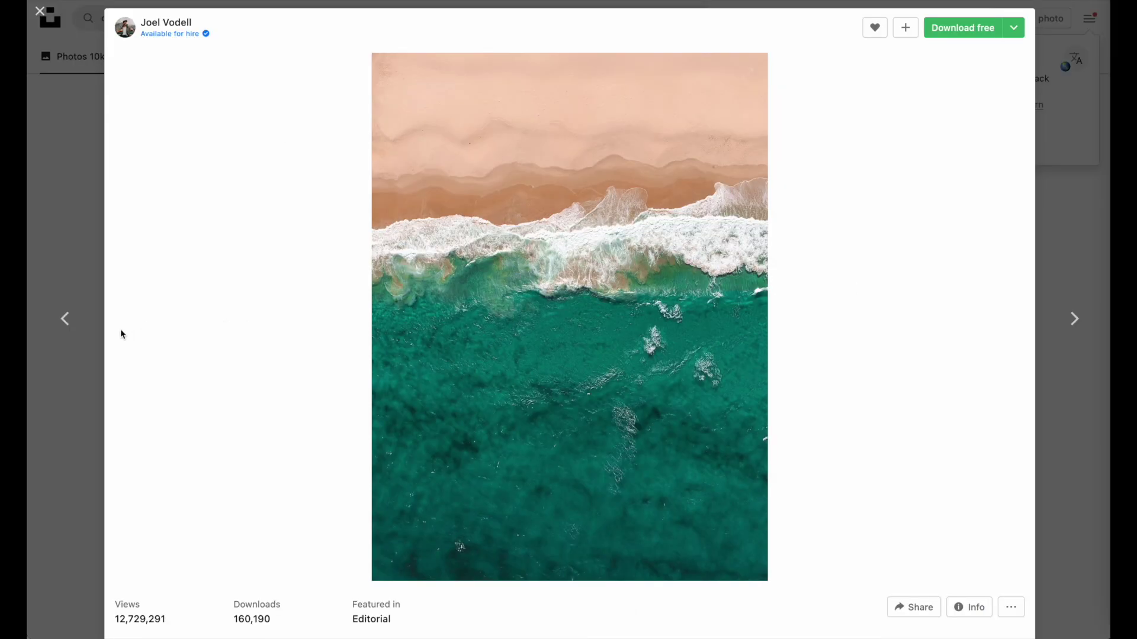
pyautogui.click(77, 416)
pyautogui.scroll(-8, 616, 330)
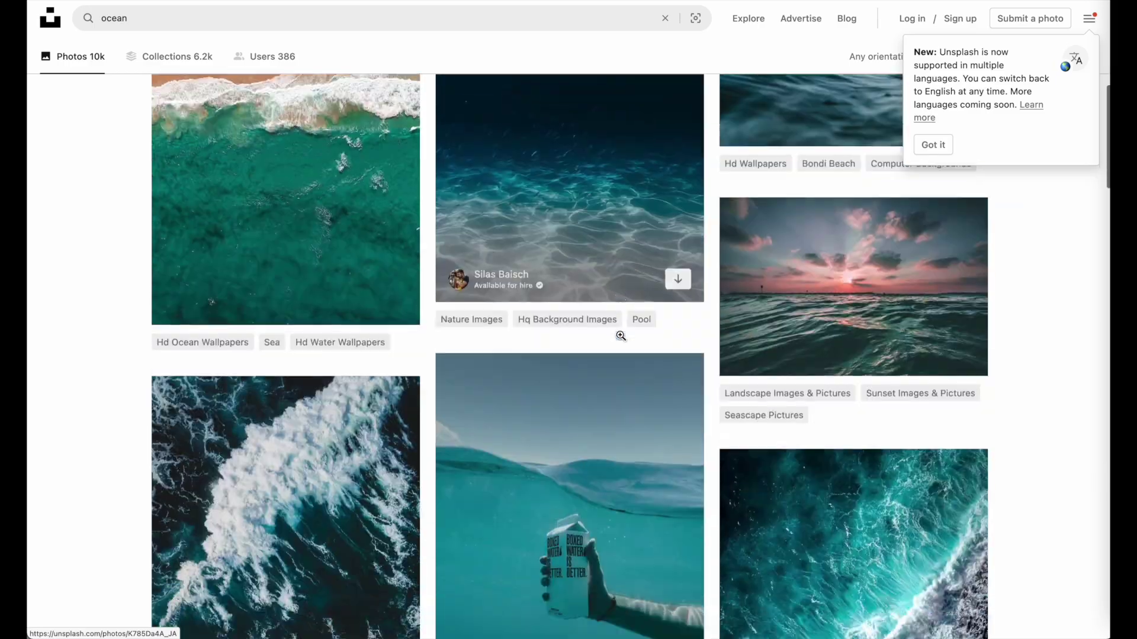
pyautogui.click(852, 297)
pyautogui.rightClick(651, 302)
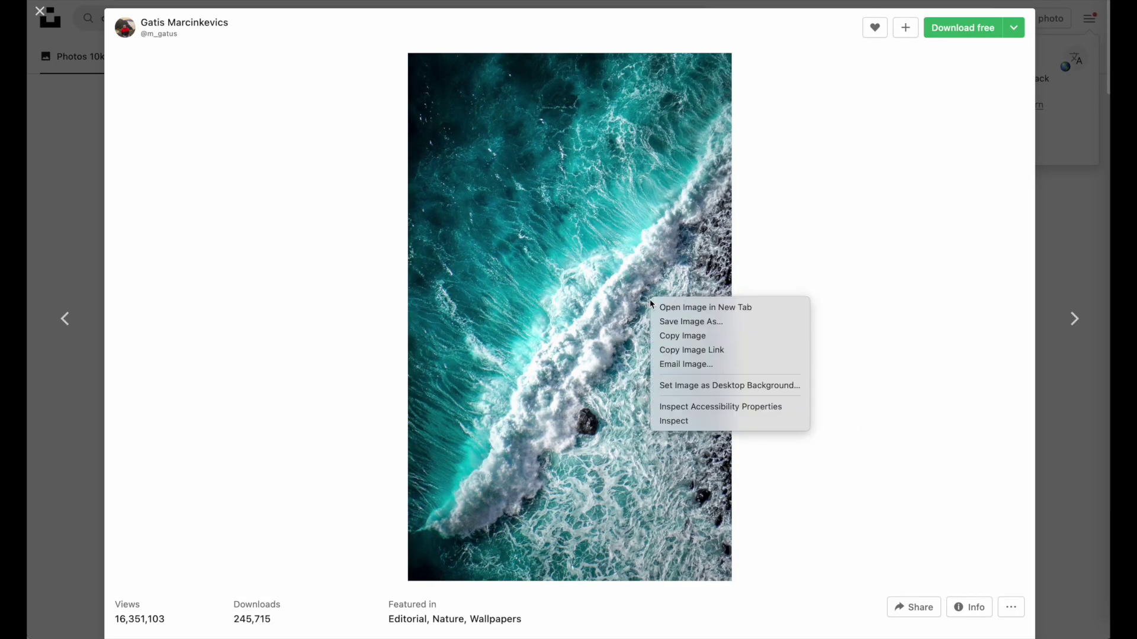
pyautogui.click(661, 352)
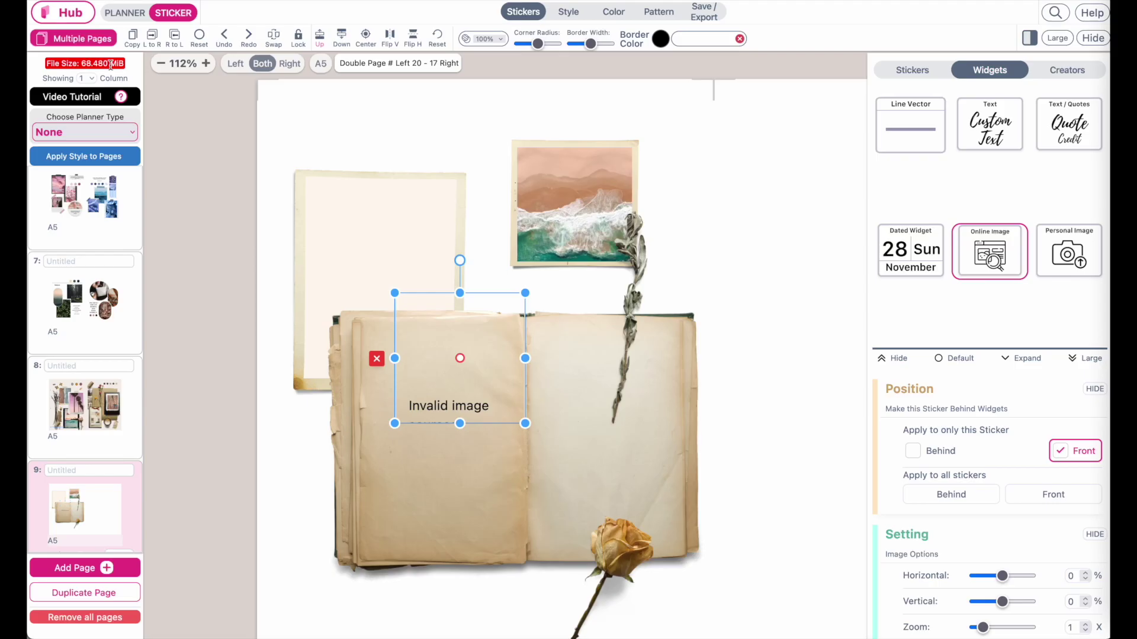
# Paste the wave photo's link into the new online image placeholder and enlarge it over most of the book's left page.
pyautogui.scroll(-5, 967, 560)
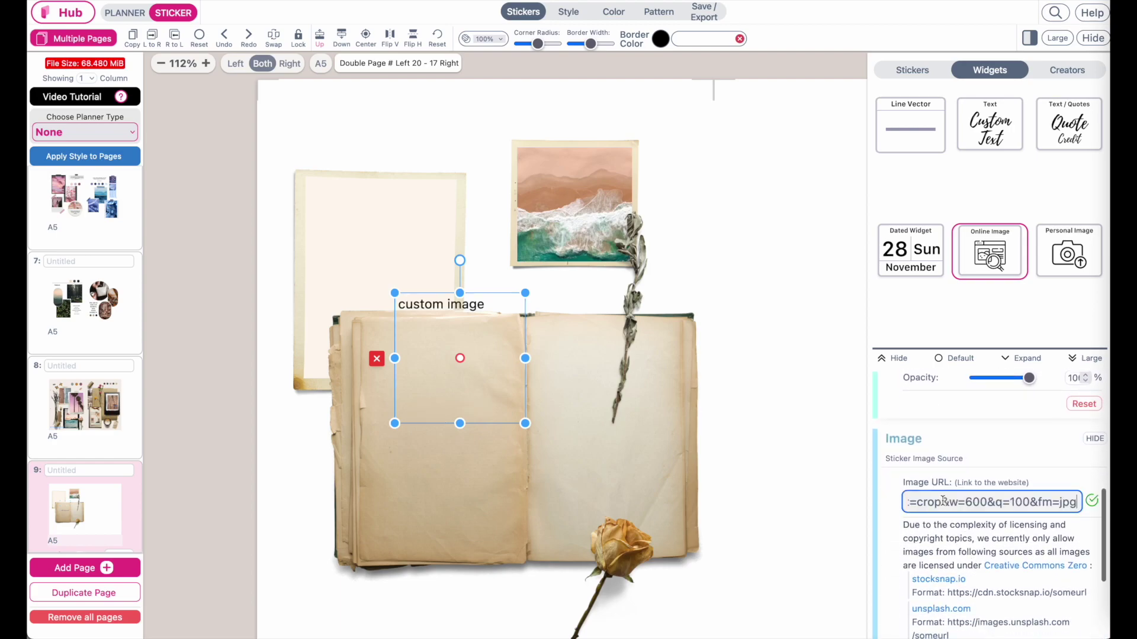
pyautogui.moveTo(523, 453); pyautogui.dragTo(500, 482)
pyautogui.scroll(3, 941, 584)
pyautogui.scroll(3, 941, 586)
pyautogui.scroll(-2, 941, 587)
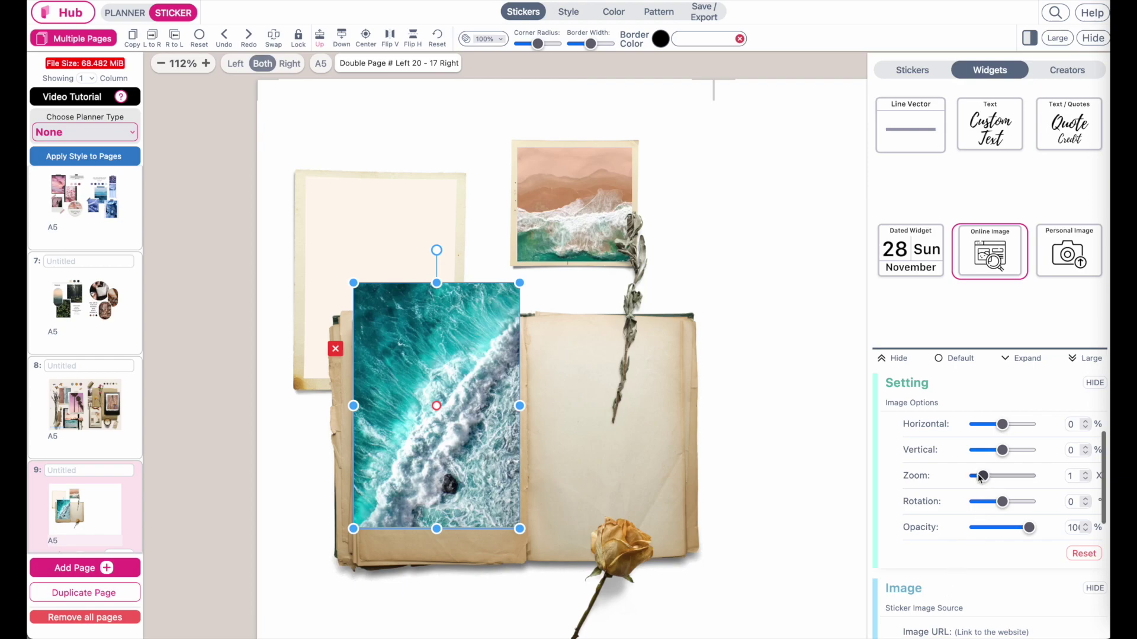
# Zoom in on the wave photo within its frame, offset it with a vertical value of 18%, and fit it inside the book's left page.
pyautogui.moveTo(982, 477)
pyautogui.mouseDown()
pyautogui.moveTo(1018, 477)
pyautogui.moveTo(985, 476)
pyautogui.moveTo(1013, 475)
pyautogui.moveTo(998, 477)
pyautogui.mouseUp()
pyautogui.moveTo(1002, 425); pyautogui.dragTo(1007, 451)
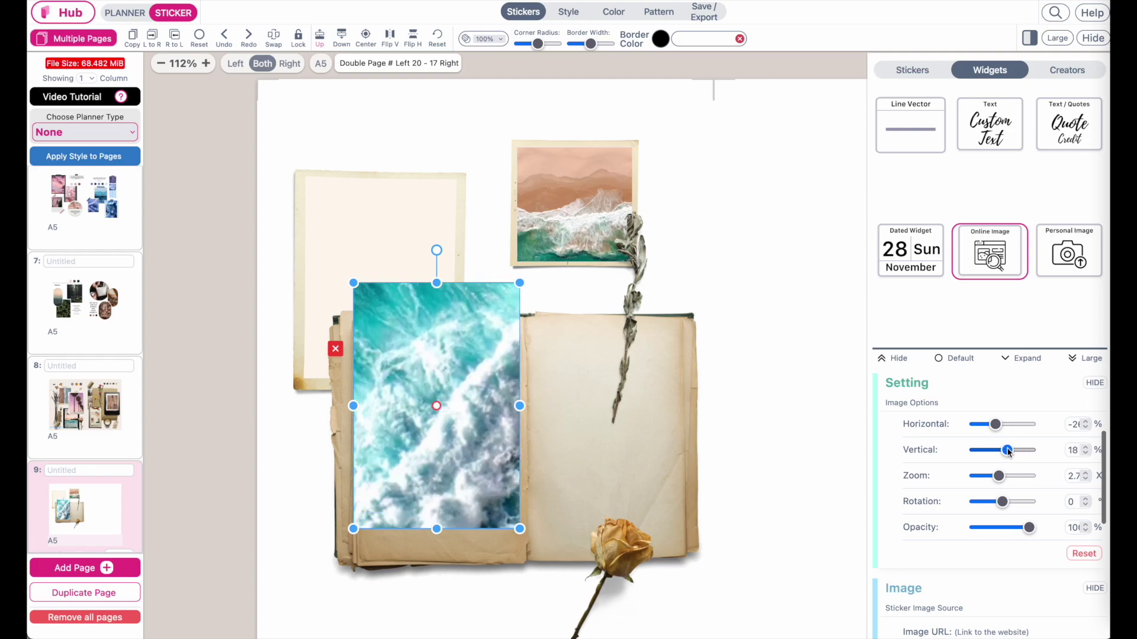
pyautogui.moveTo(1027, 529)
pyautogui.mouseDown()
pyautogui.moveTo(979, 528)
pyautogui.moveTo(1029, 528)
pyautogui.mouseUp()
pyautogui.moveTo(474, 380); pyautogui.dragTo(483, 406)
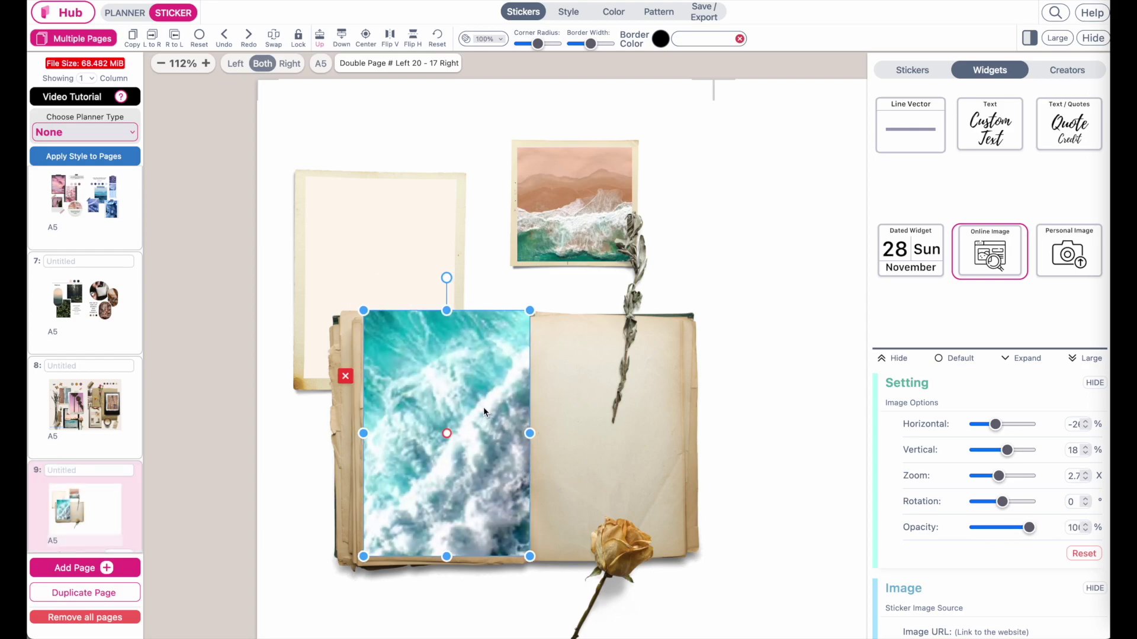
pyautogui.moveTo(530, 310); pyautogui.dragTo(509, 338)
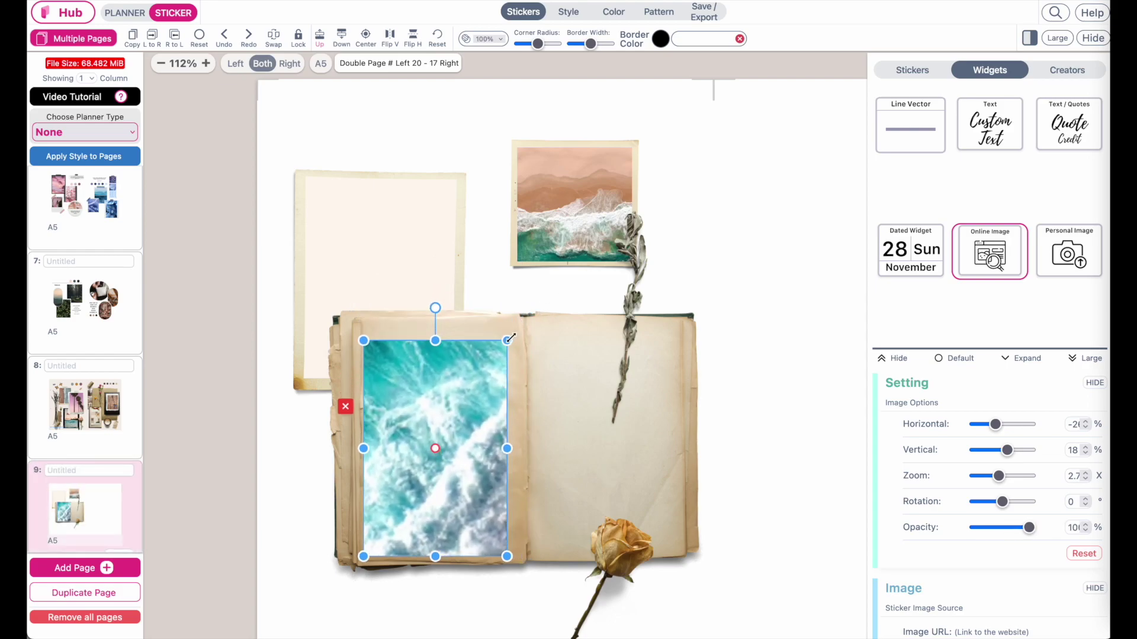
pyautogui.moveTo(461, 420); pyautogui.dragTo(465, 411)
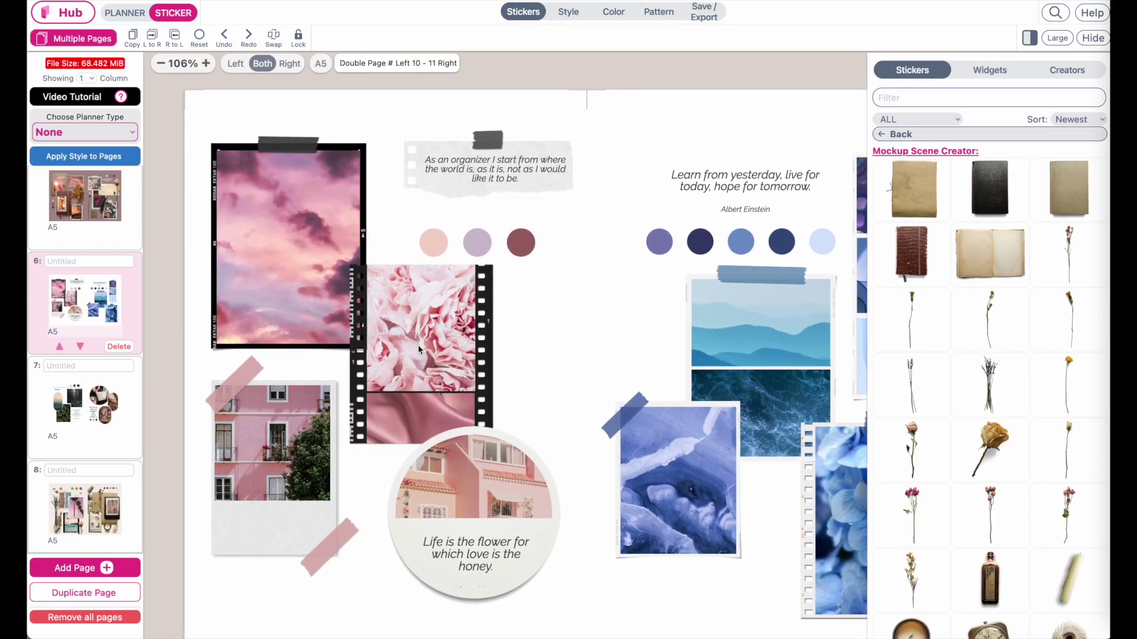
# Open the full Mockup sticker collection and look through its frames, papers and tape pieces.
pyautogui.scroll(3, 440, 304)
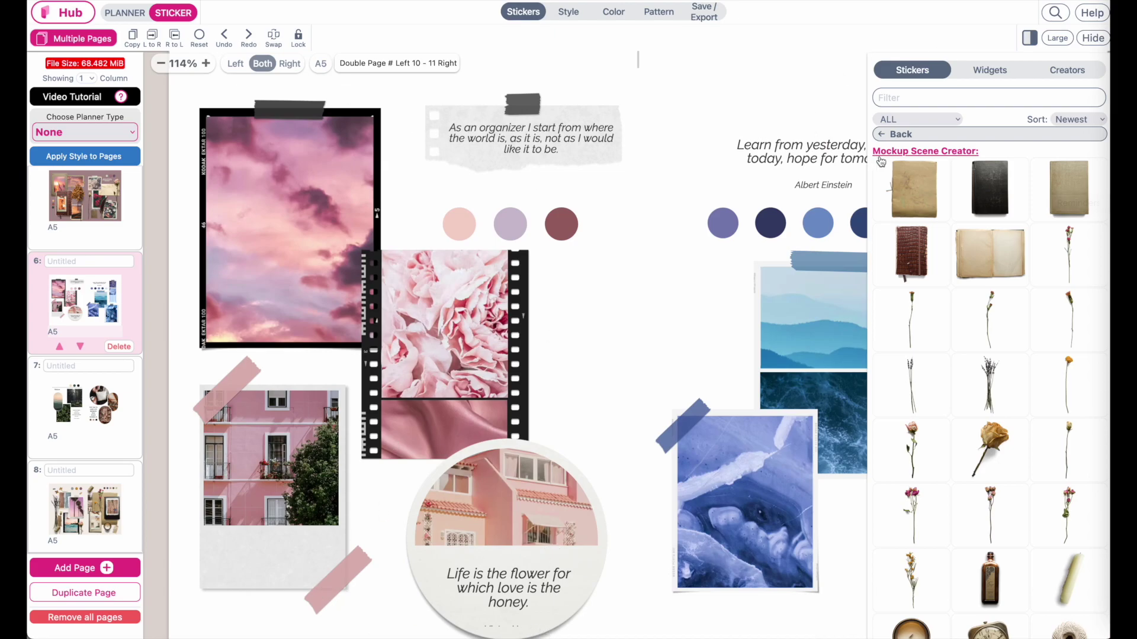
pyautogui.click(903, 138)
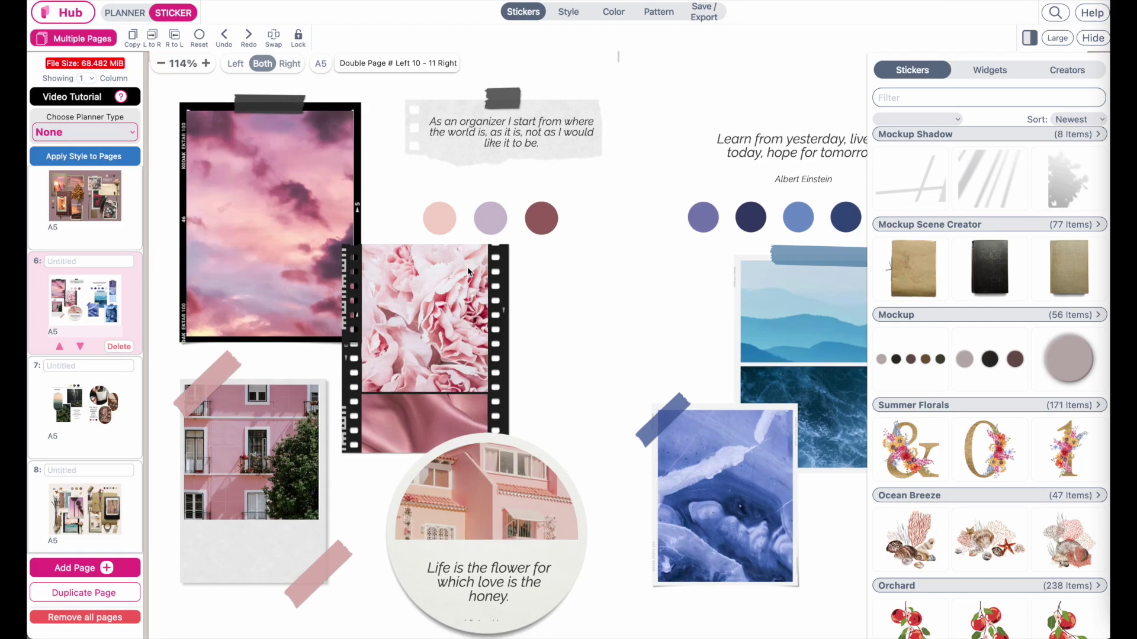
pyautogui.click(930, 322)
pyautogui.scroll(-3, 435, 420)
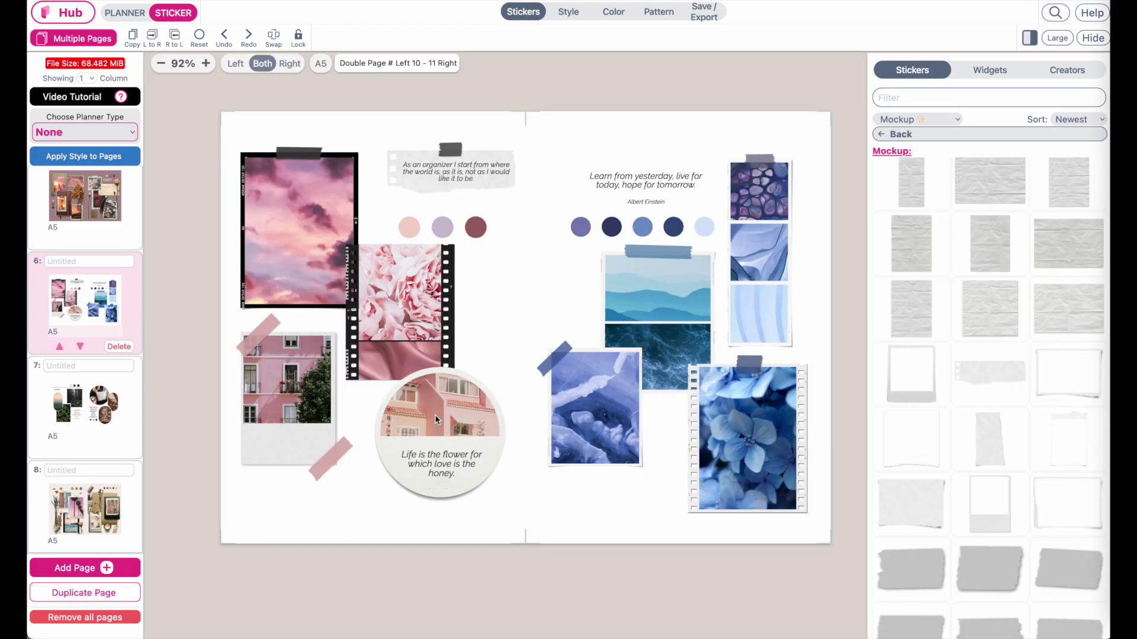
pyautogui.scroll(2, 422, 229)
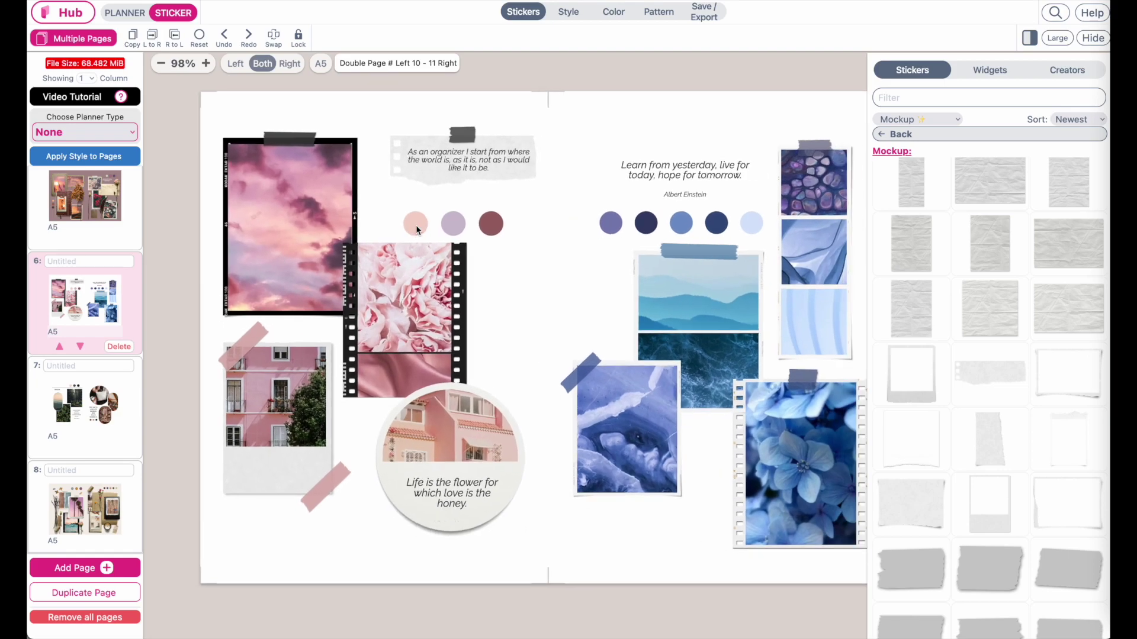
pyautogui.scroll(-5, 911, 355)
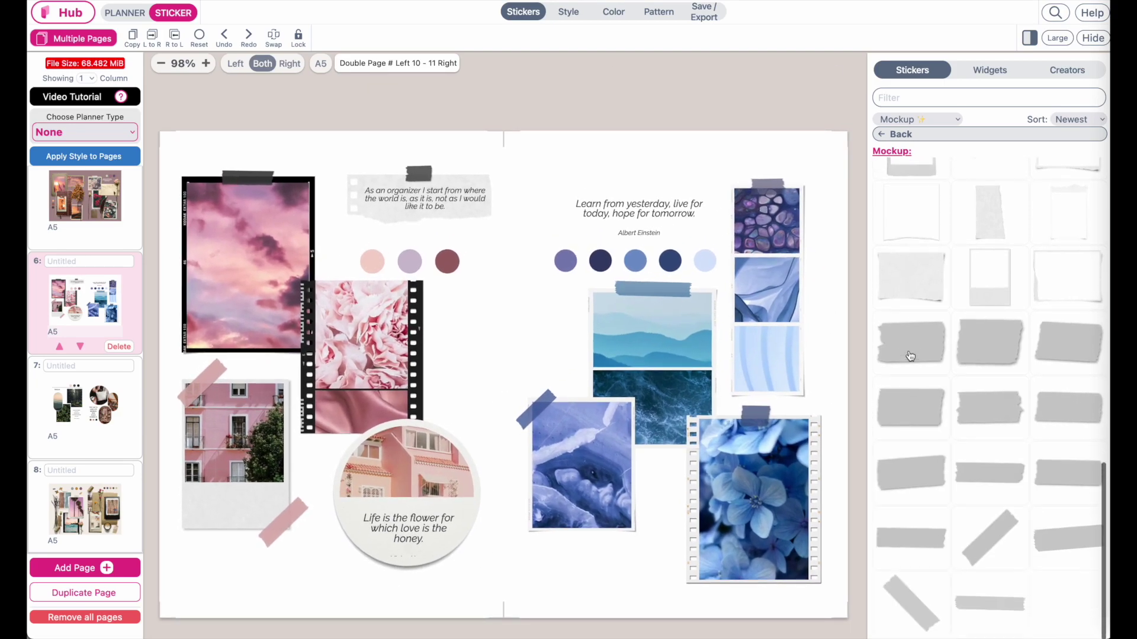
pyautogui.scroll(-3, 911, 356)
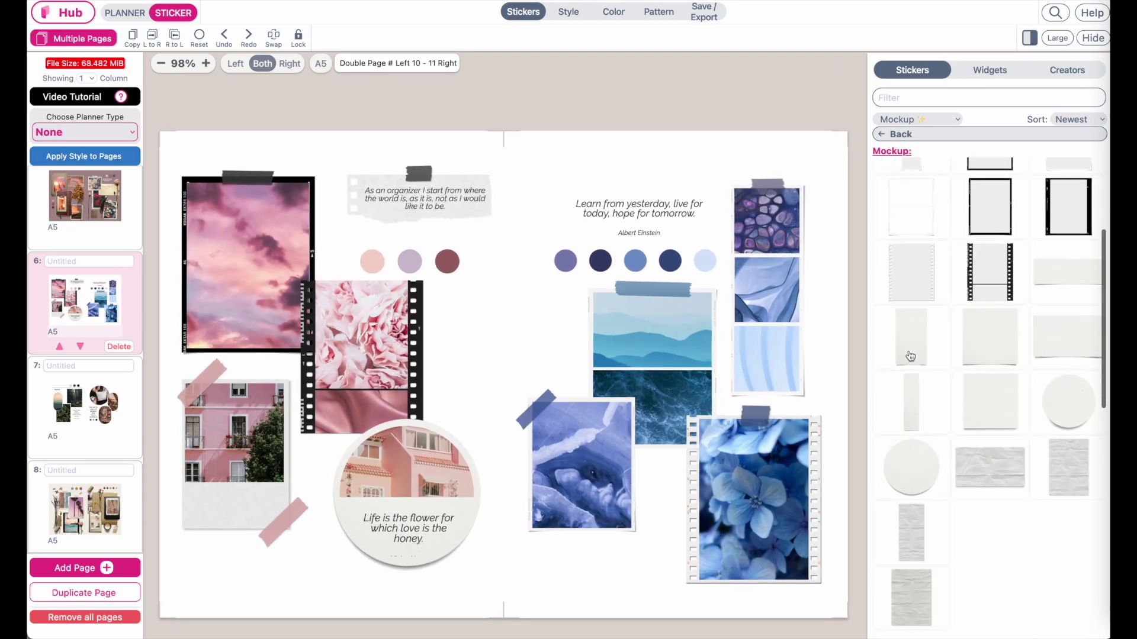
# Add the film strip sticker to the pink page, enlarge it and place it over the peony photo's right side.
pyautogui.click(994, 278)
pyautogui.click(235, 170)
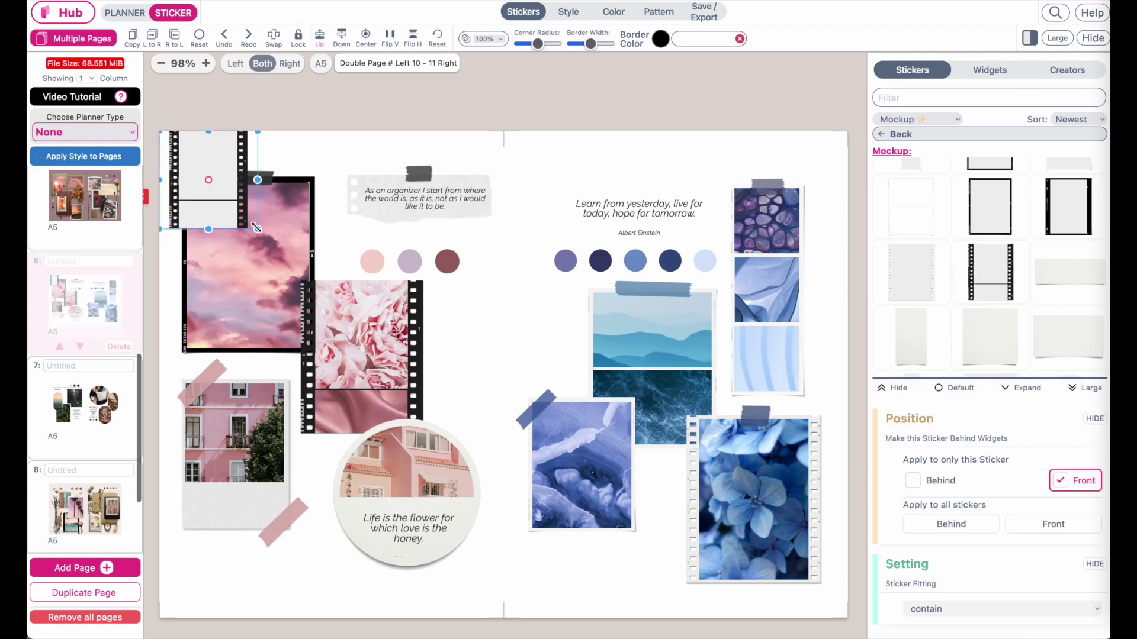
pyautogui.moveTo(220, 261); pyautogui.dragTo(407, 375)
# Add the square paper sticker, enlarge it and layer it over the lower part of the new film strip.
pyautogui.click(1018, 360)
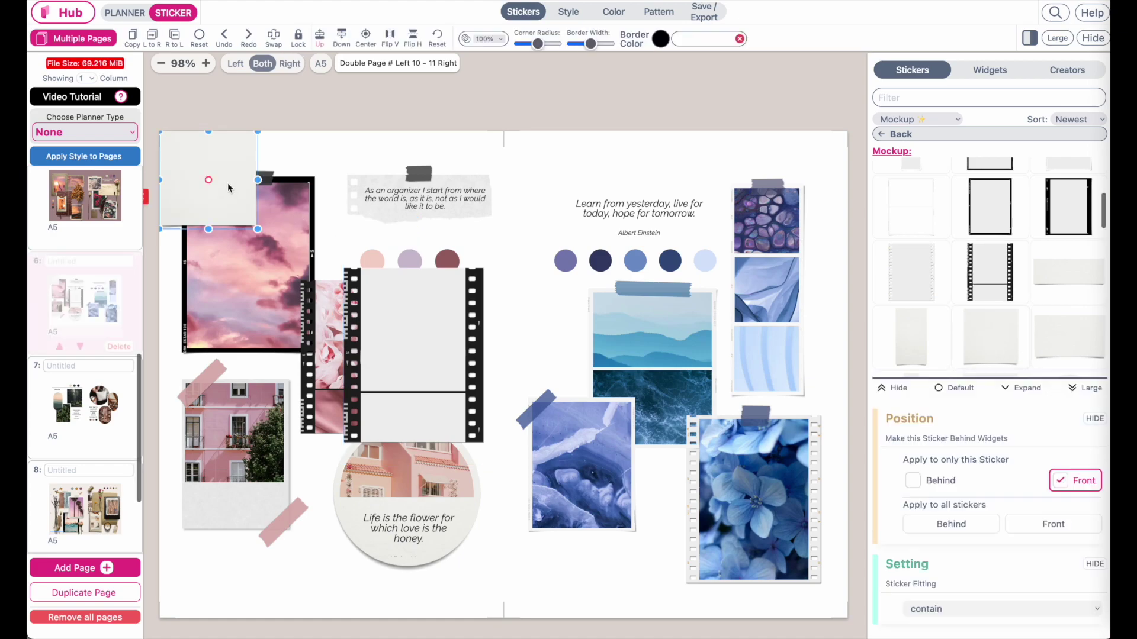
pyautogui.moveTo(227, 183); pyautogui.dragTo(349, 354)
pyautogui.moveTo(375, 395); pyautogui.dragTo(453, 473)
pyautogui.moveTo(405, 375); pyautogui.dragTo(386, 428)
# Shift the new film strip over the peony photo, and delete both the film strip and the square paper.
pyautogui.click(450, 325)
pyautogui.moveTo(454, 332); pyautogui.dragTo(401, 330)
pyautogui.click(318, 391)
pyautogui.click(240, 422)
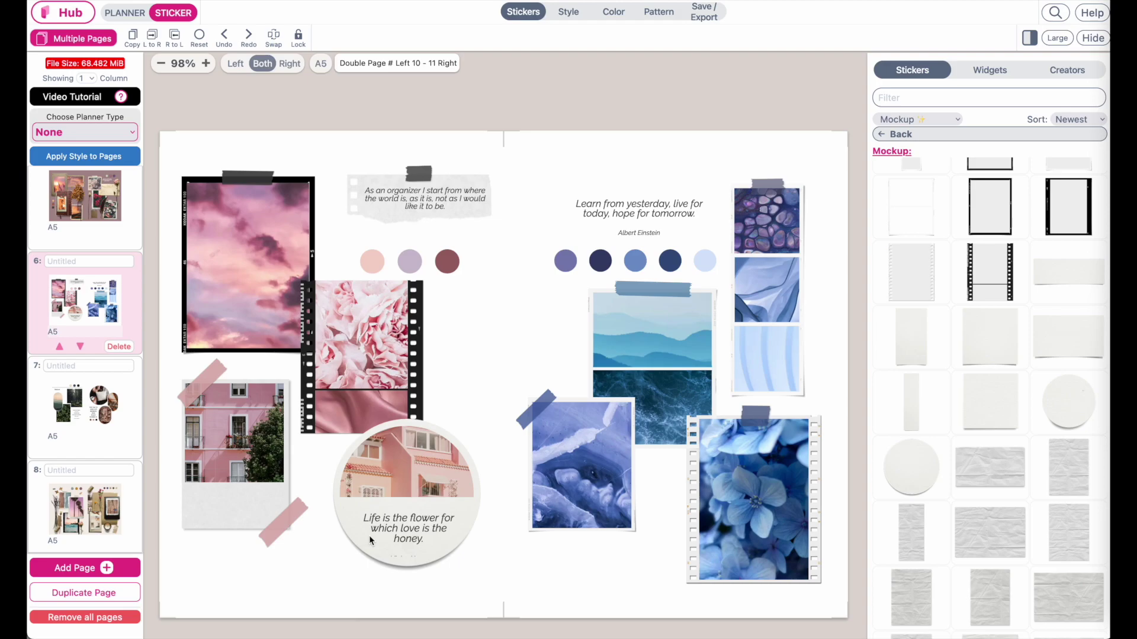
# Switch to page 7 and nudge the dark forest photo slightly down on the Nature page.
pyautogui.click(90, 419)
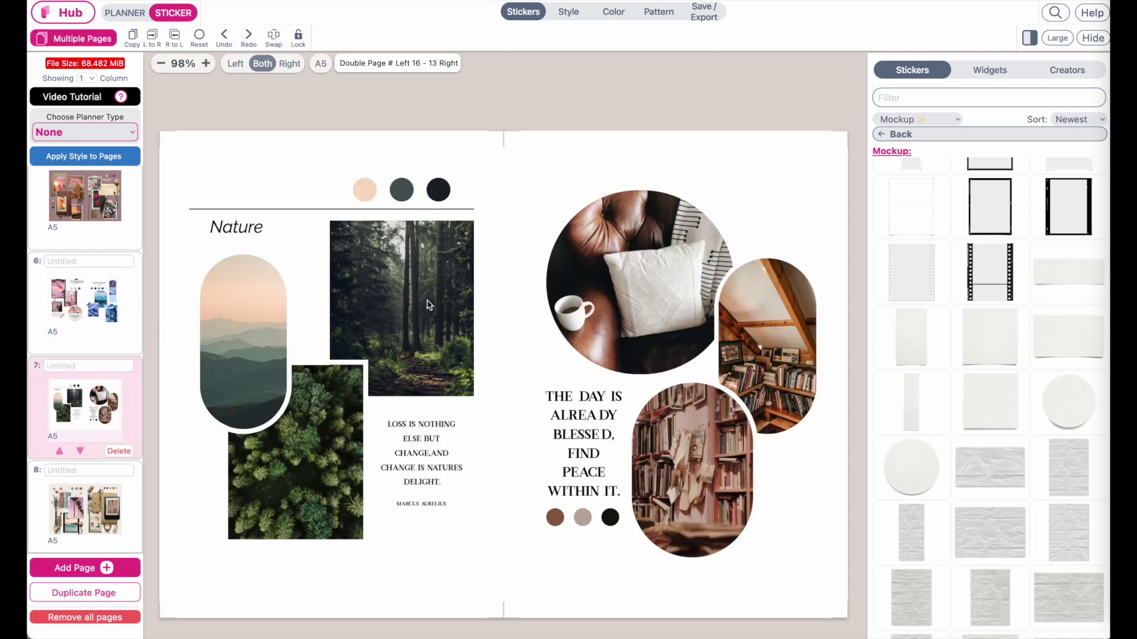
pyautogui.scroll(2, 429, 305)
pyautogui.scroll(-3, 429, 304)
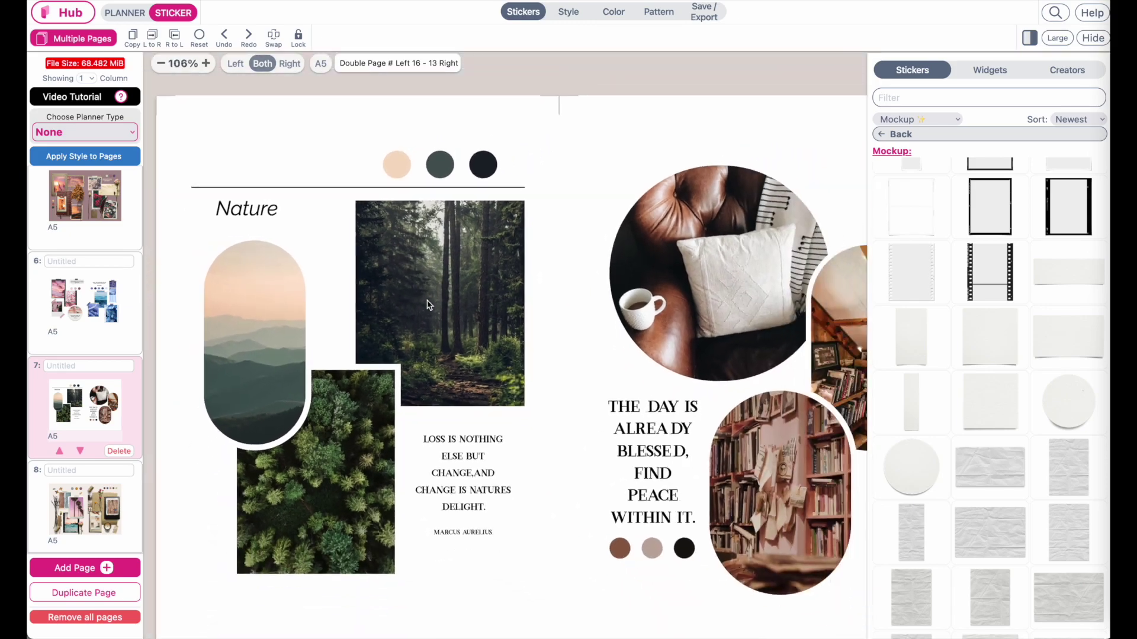
pyautogui.scroll(5, 430, 305)
pyautogui.scroll(-3, 429, 305)
pyautogui.scroll(2, 429, 305)
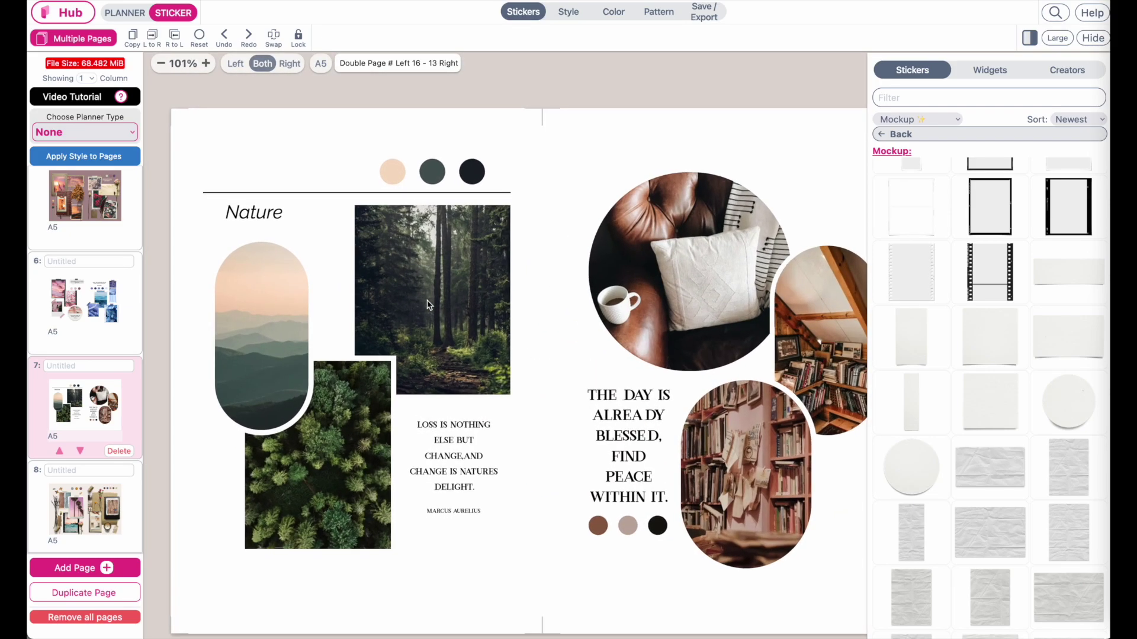
pyautogui.scroll(-1, 429, 304)
pyautogui.scroll(1, 429, 305)
pyautogui.click(430, 304)
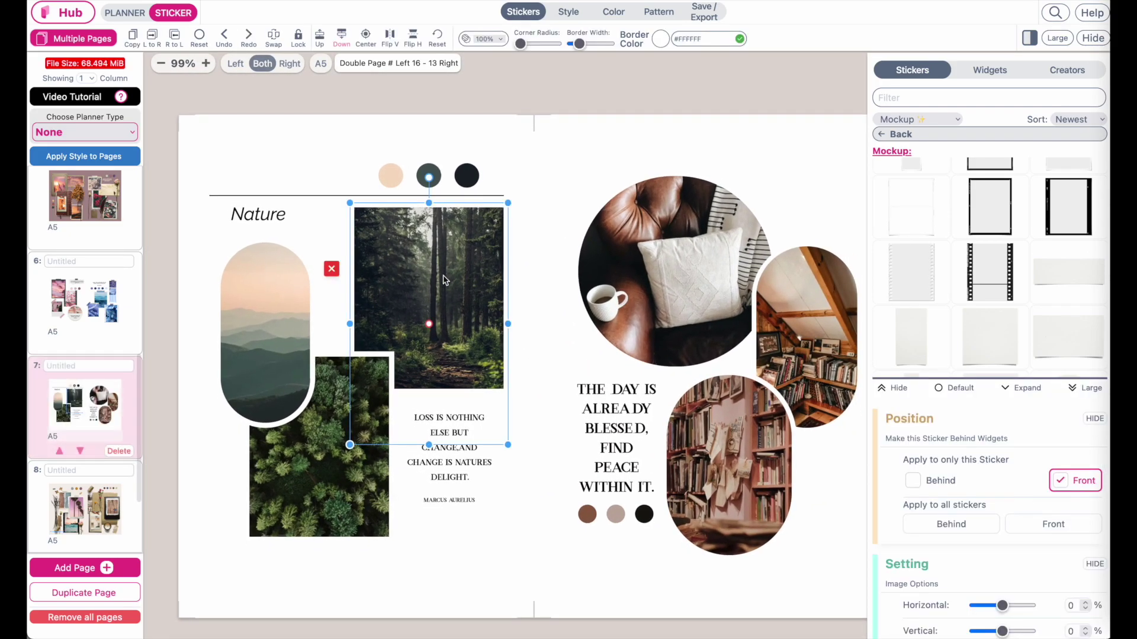
pyautogui.moveTo(441, 277)
pyautogui.mouseDown()
pyautogui.moveTo(493, 298)
pyautogui.moveTo(480, 308)
pyautogui.moveTo(440, 283)
pyautogui.mouseUp()
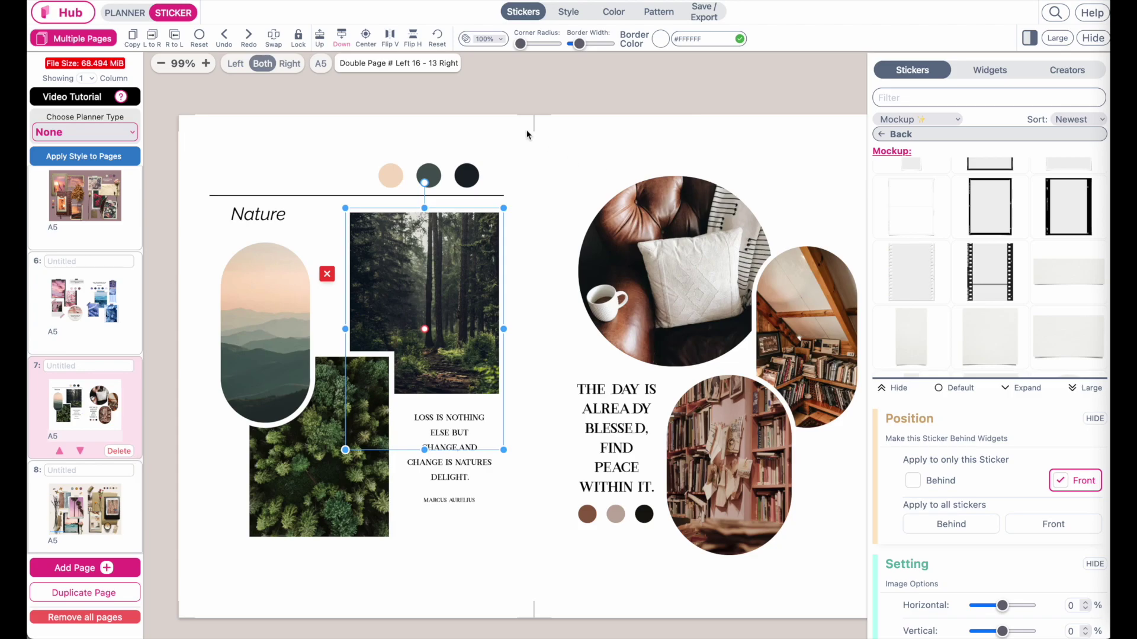
# Widen the oval mountain photo slightly and try it with square corners by setting its corner radius to the minimum.
pyautogui.click(295, 323)
pyautogui.moveTo(317, 365); pyautogui.dragTo(325, 436)
pyautogui.moveTo(520, 44); pyautogui.dragTo(520, 45)
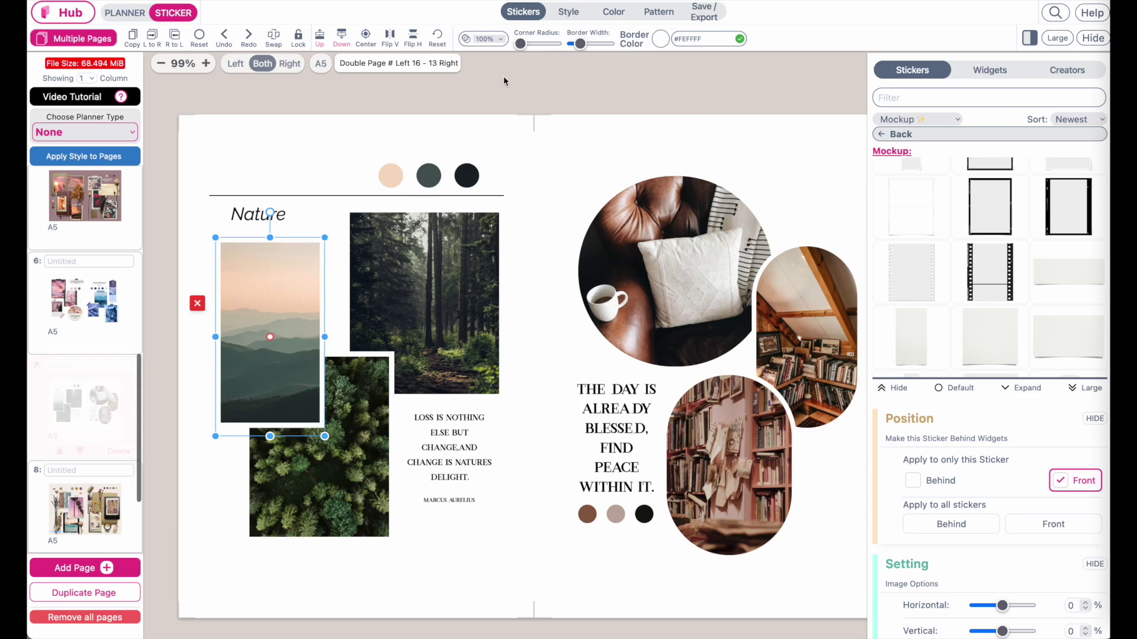
# Place a new online image placeholder over the lower edge of the green treetop photo on the Nature page.
pyautogui.click(987, 72)
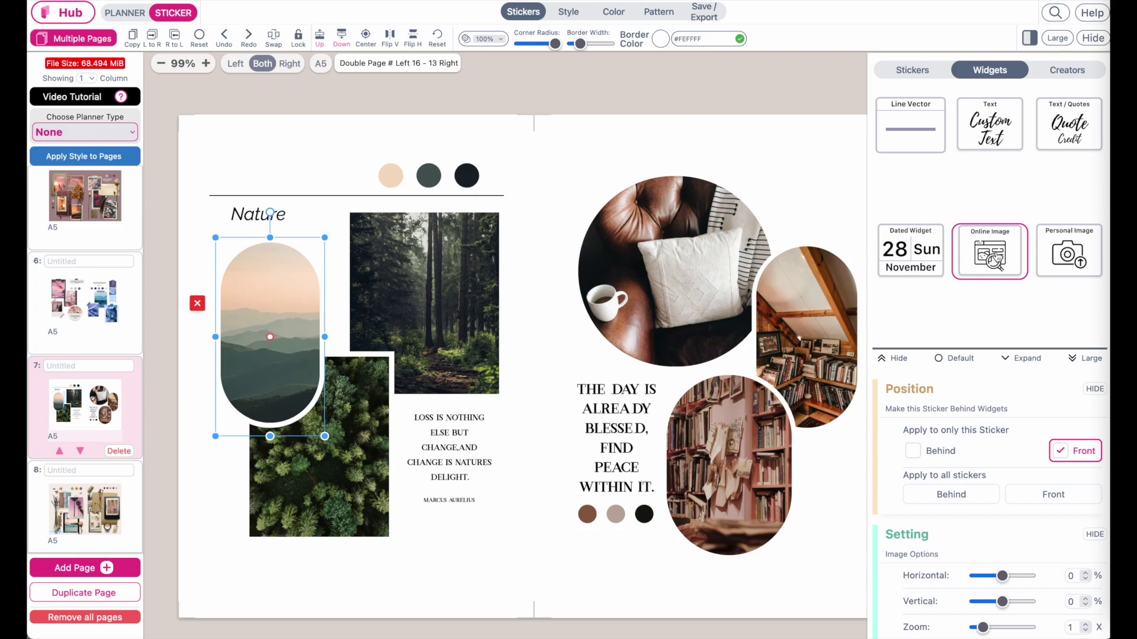
pyautogui.click(231, 165)
pyautogui.moveTo(231, 165); pyautogui.dragTo(373, 531)
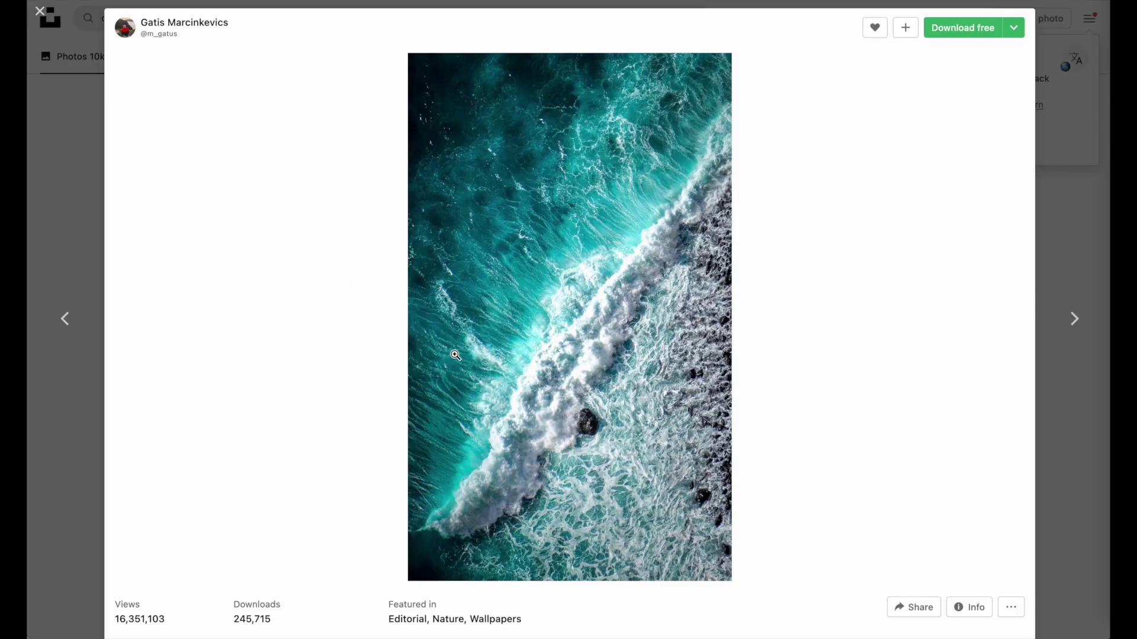
# On Unsplash, browse the related ocean photos and copy the image link of the dark green churning water photo.
pyautogui.scroll(-20, 456, 355)
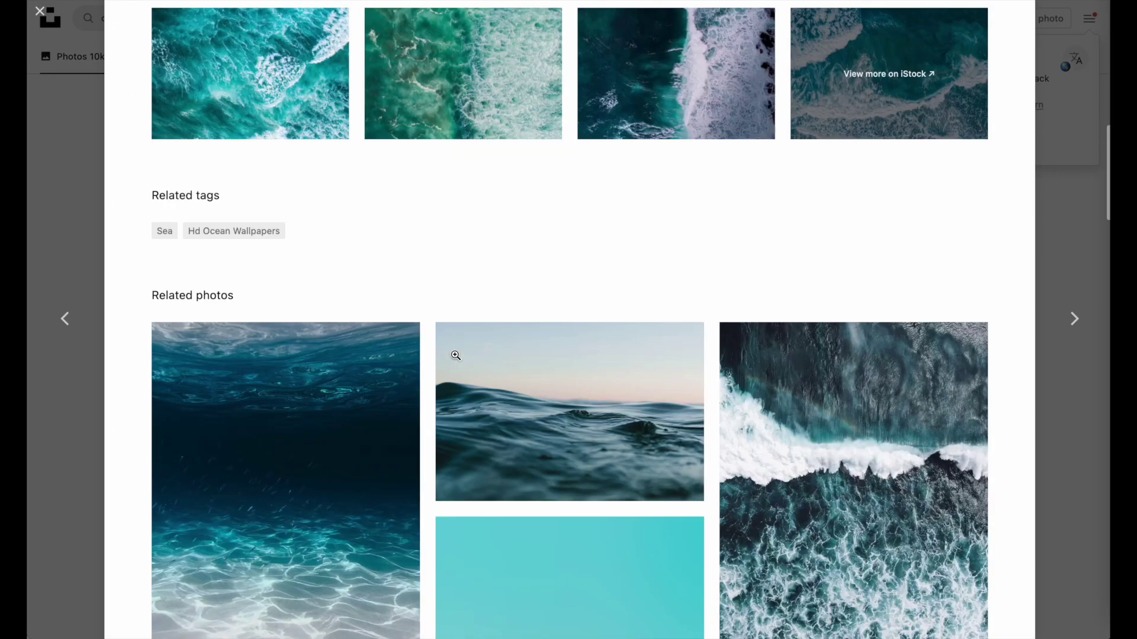
pyautogui.scroll(-6, 826, 333)
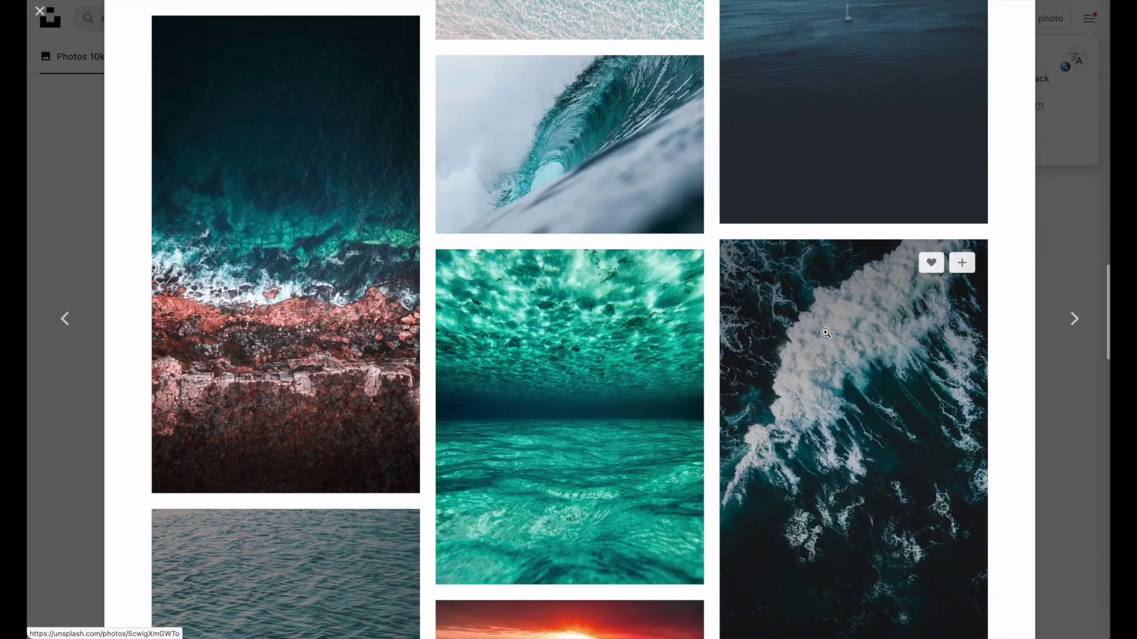
pyautogui.scroll(-8, 279, 587)
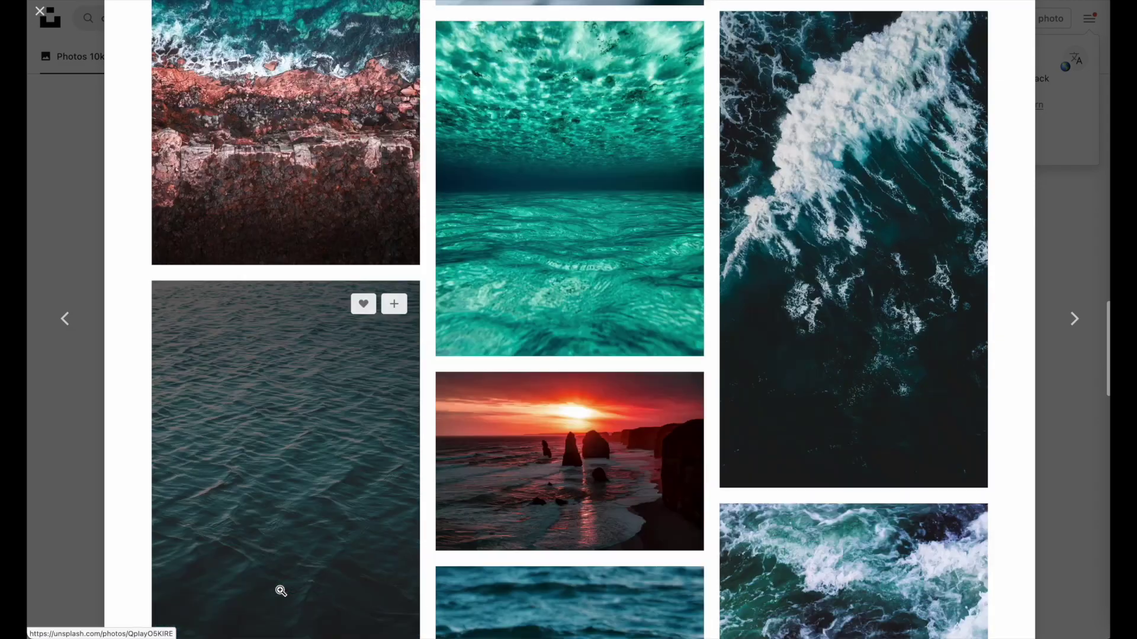
pyautogui.click(847, 414)
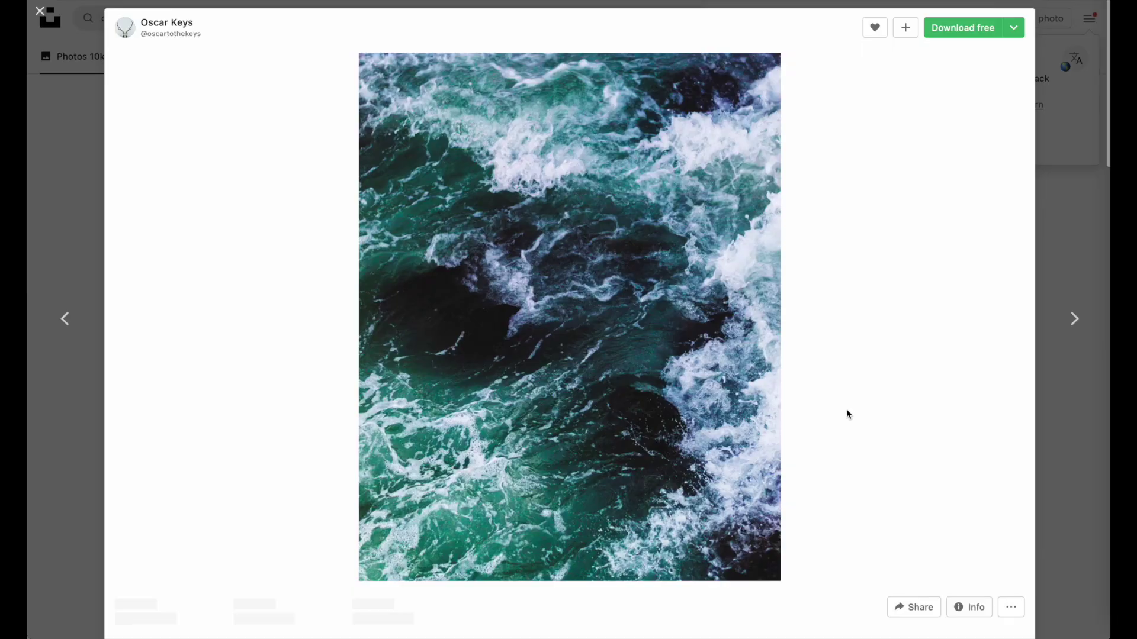
pyautogui.rightClick(620, 271)
pyautogui.click(644, 325)
pyautogui.press('super+Tab')
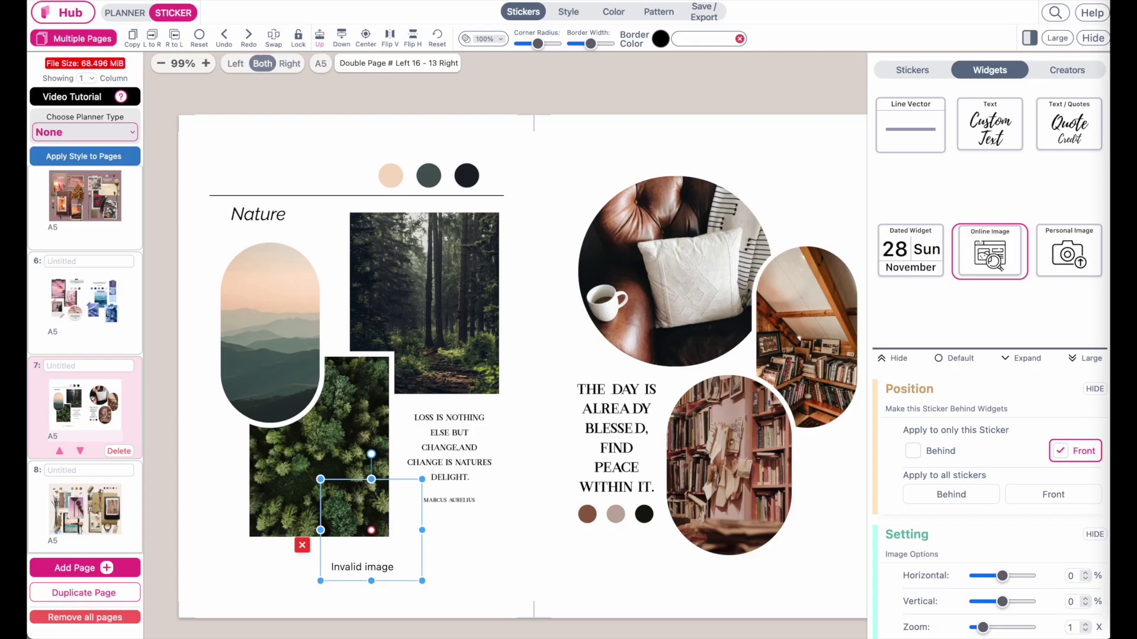
# Back in the planner, paste the link as the placeholder's image URL, make the photo taller and move it over the forest photo.
pyautogui.scroll(-6, 947, 473)
pyautogui.click(970, 495)
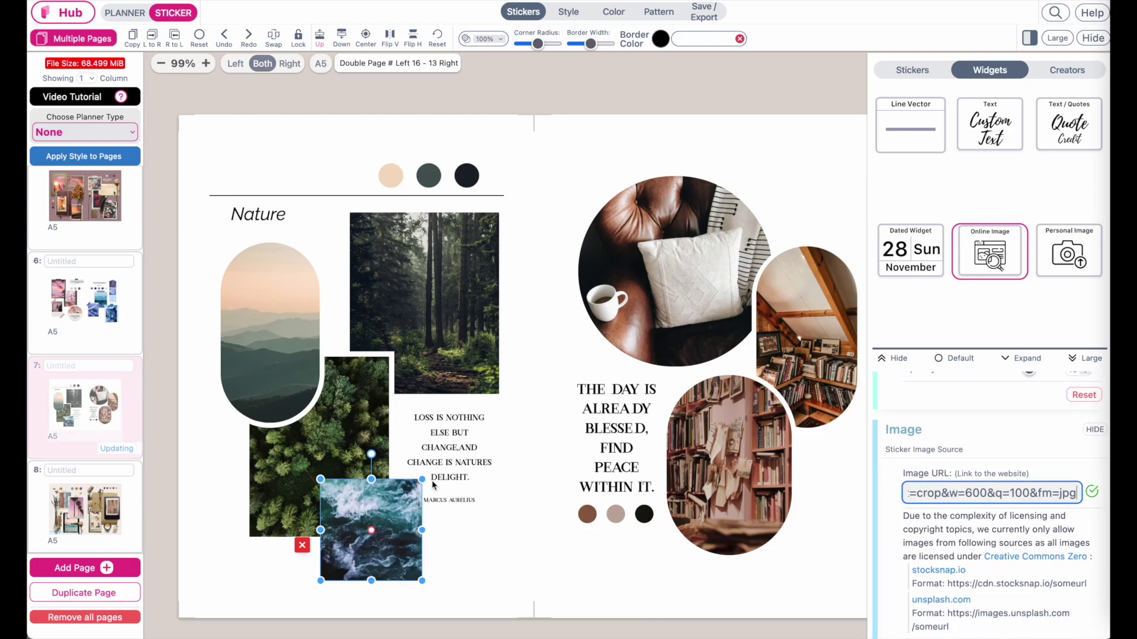
pyautogui.moveTo(422, 479); pyautogui.dragTo(426, 429)
pyautogui.moveTo(375, 551); pyautogui.dragTo(467, 354)
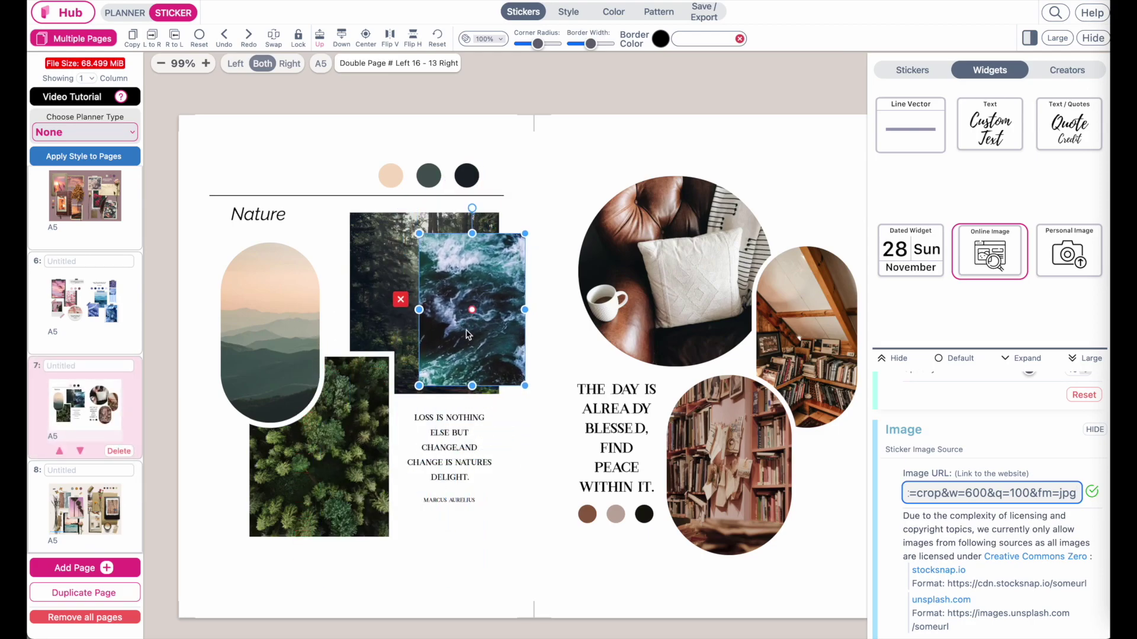
pyautogui.moveTo(463, 250)
pyautogui.mouseDown()
pyautogui.moveTo(464, 273)
pyautogui.moveTo(464, 247)
pyautogui.mouseUp()
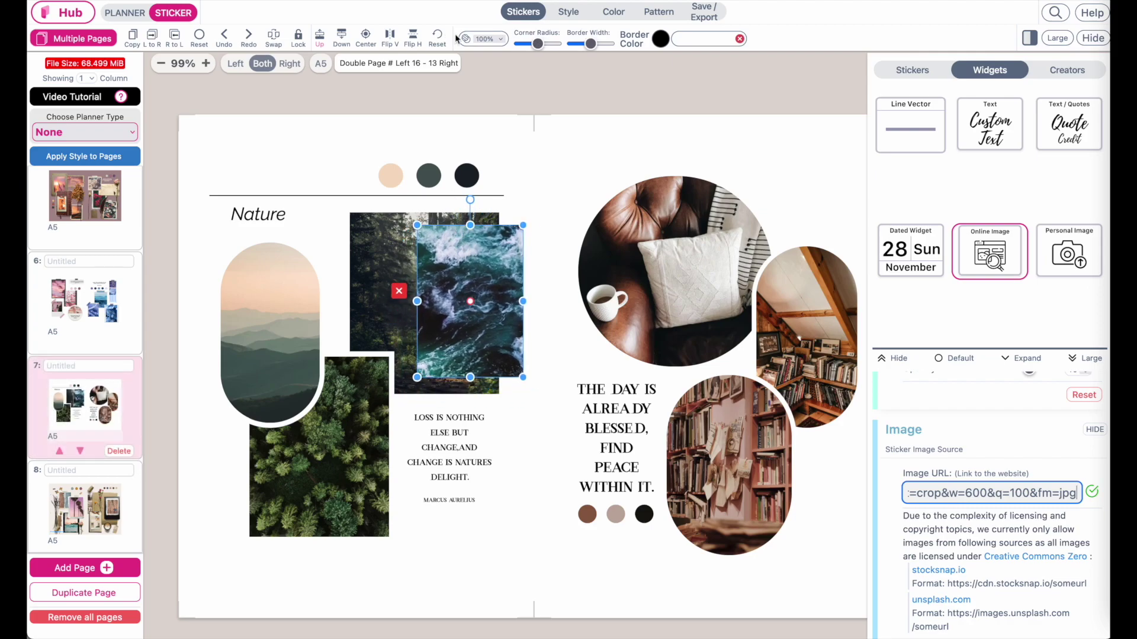
# Try fully rounded corners on the ocean photo, stretch it down over the quote, and reduce its corners to a slight rounding.
pyautogui.moveTo(541, 43); pyautogui.dragTo(529, 43)
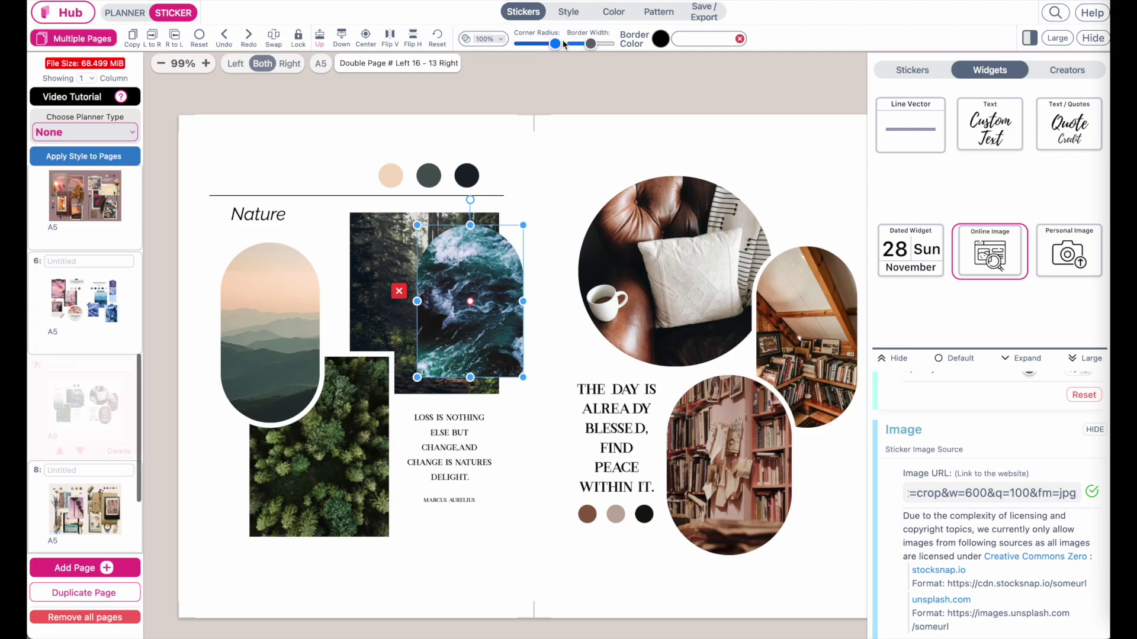
pyautogui.moveTo(522, 375); pyautogui.dragTo(528, 466)
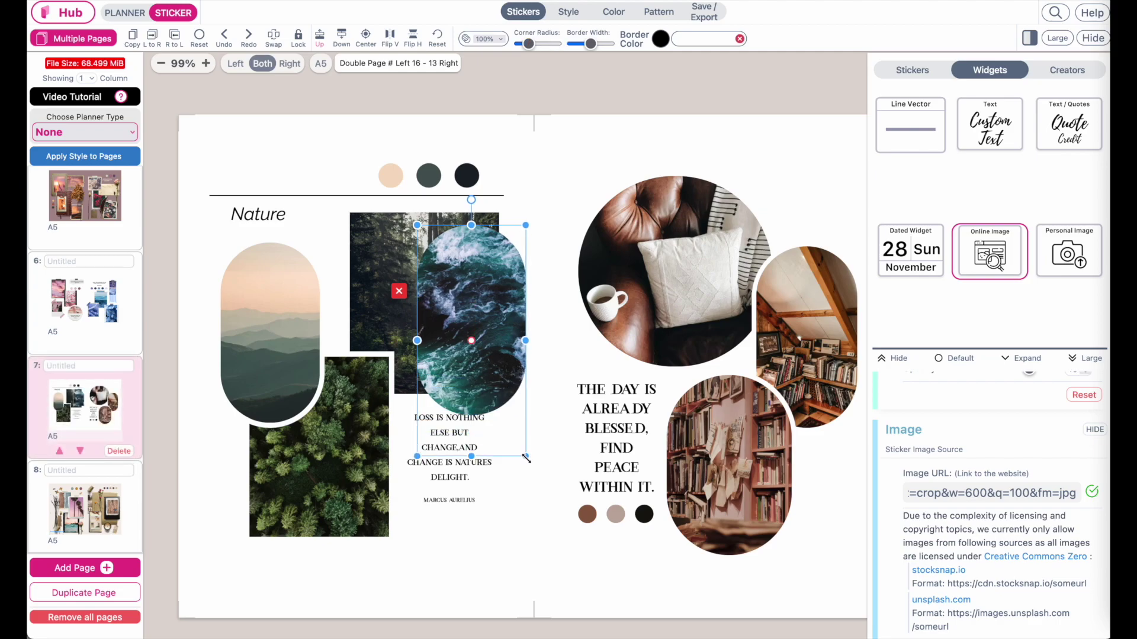
pyautogui.moveTo(527, 47)
pyautogui.mouseDown()
pyautogui.moveTo(553, 47)
pyautogui.moveTo(523, 46)
pyautogui.mouseUp()
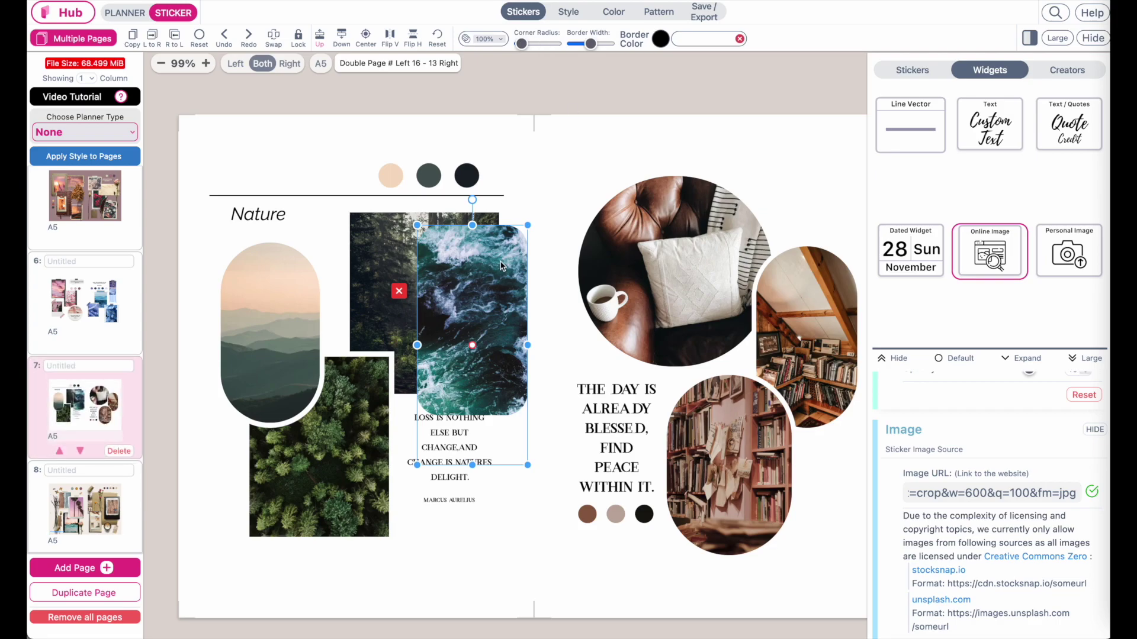
# Nudge the sunset photo slightly, then give the ocean photo a white border (#FEFFFF, Snow) with a reduced border width.
pyautogui.moveTo(288, 355)
pyautogui.mouseDown()
pyautogui.moveTo(312, 356)
pyautogui.moveTo(333, 467)
pyautogui.moveTo(388, 466)
pyautogui.moveTo(293, 335)
pyautogui.moveTo(290, 352)
pyautogui.mouseUp()
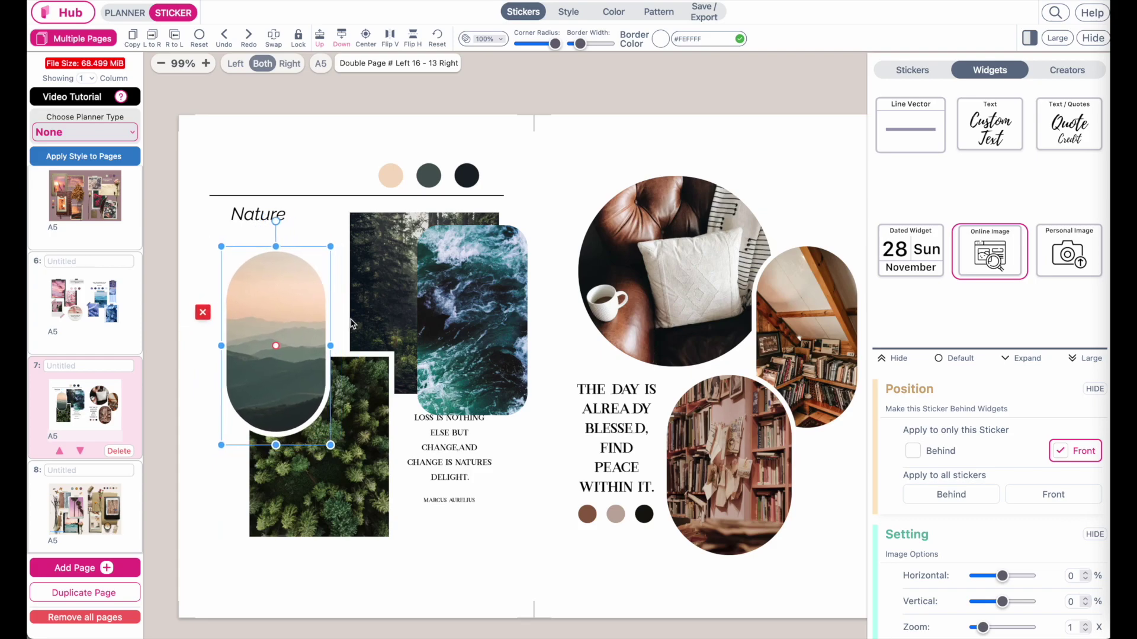
pyautogui.click(468, 314)
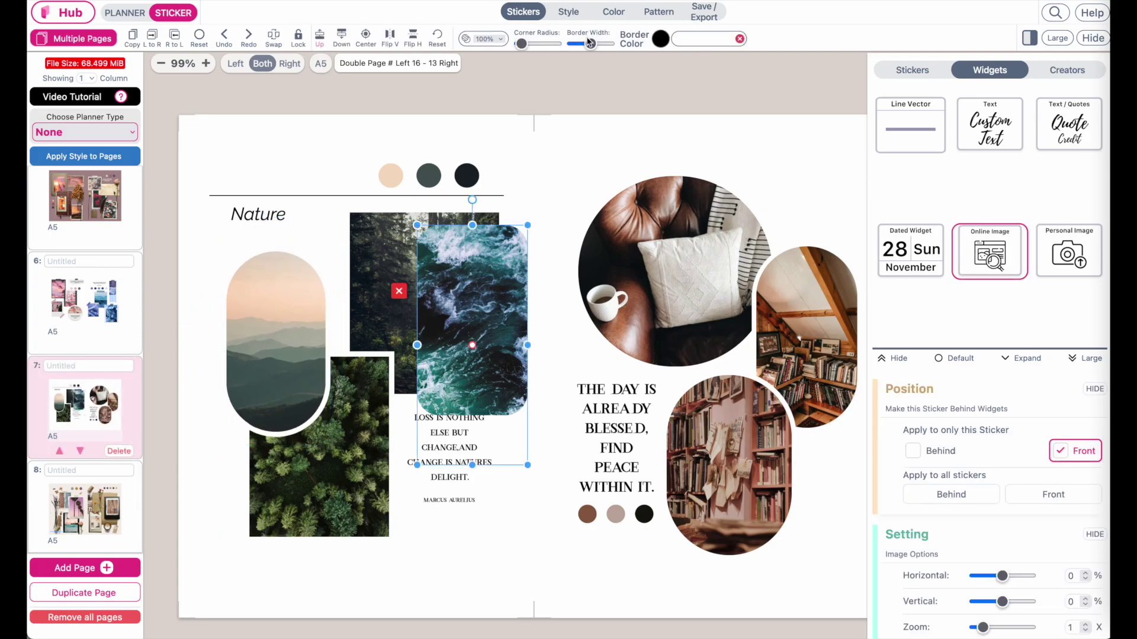
pyautogui.click(660, 40)
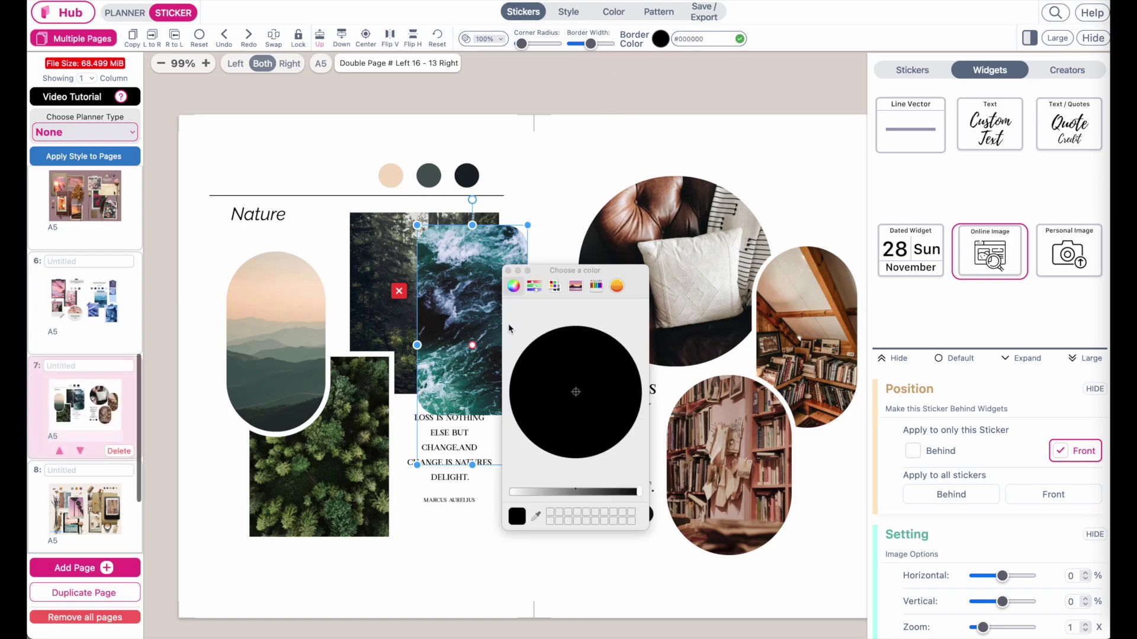
pyautogui.click(596, 287)
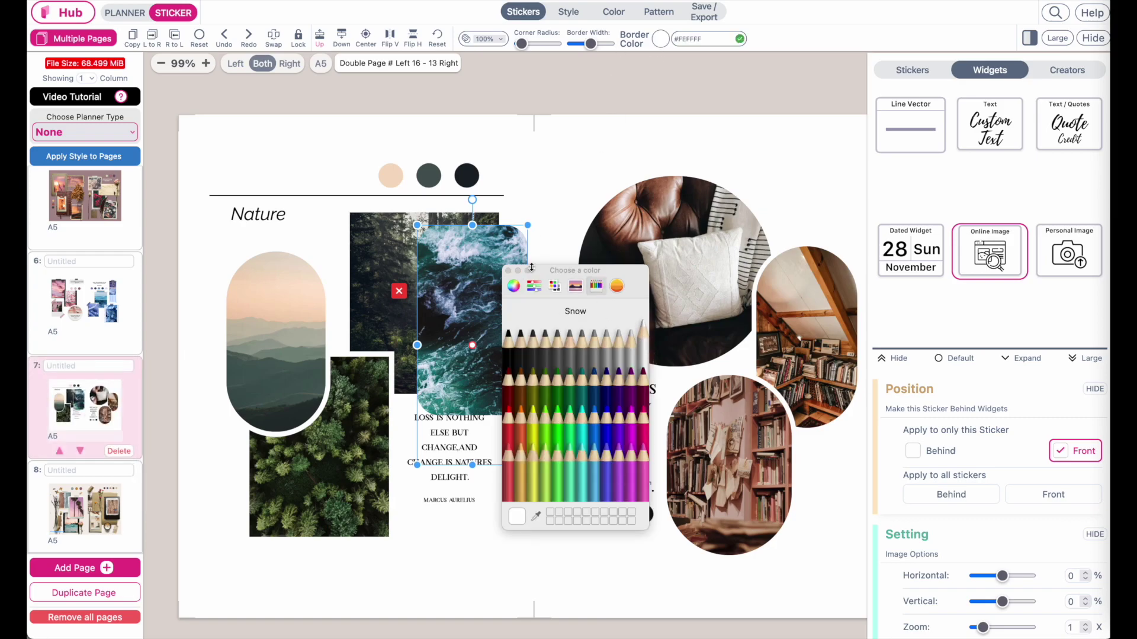
pyautogui.click(508, 271)
pyautogui.moveTo(591, 43); pyautogui.dragTo(581, 44)
# Shift the ocean photo slightly left, make it a little narrower and move it down the Nature page.
pyautogui.moveTo(467, 402)
pyautogui.mouseDown()
pyautogui.moveTo(376, 481)
pyautogui.moveTo(359, 619)
pyautogui.moveTo(376, 481)
pyautogui.moveTo(500, 391)
pyautogui.moveTo(459, 388)
pyautogui.mouseUp()
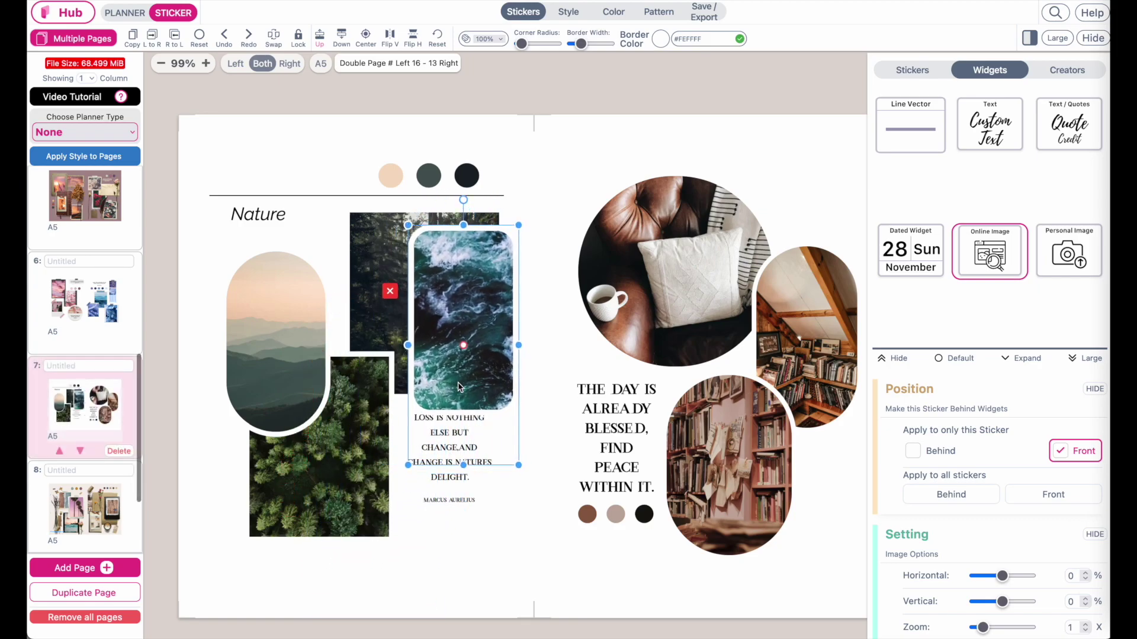
pyautogui.moveTo(518, 464)
pyautogui.mouseDown()
pyautogui.moveTo(471, 465)
pyautogui.moveTo(516, 466)
pyautogui.mouseUp()
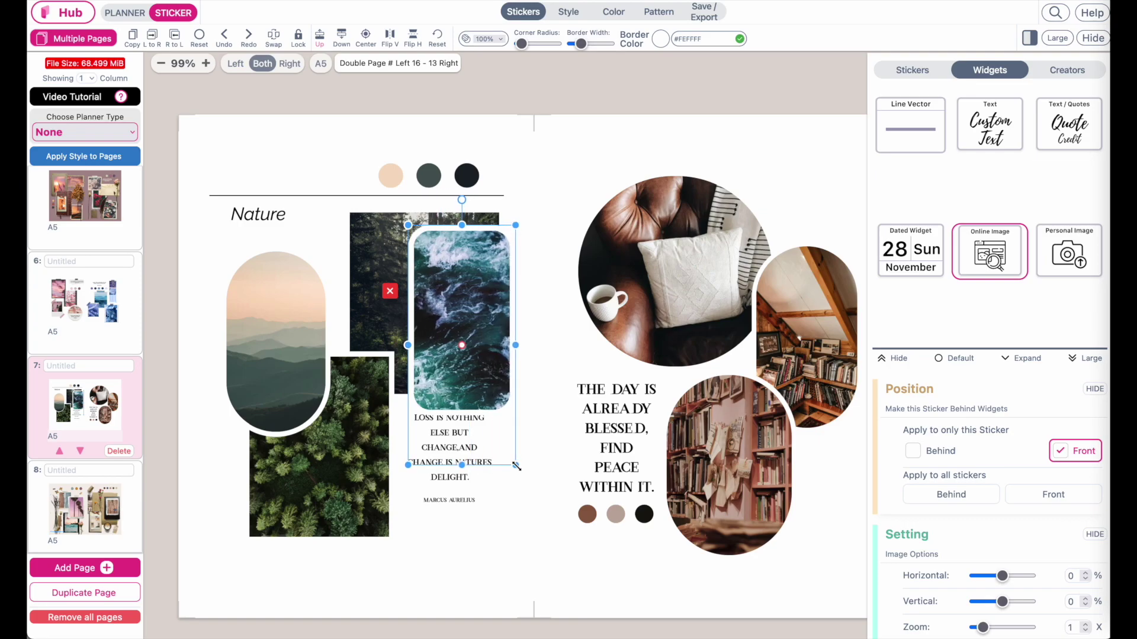
pyautogui.moveTo(491, 320); pyautogui.dragTo(495, 457)
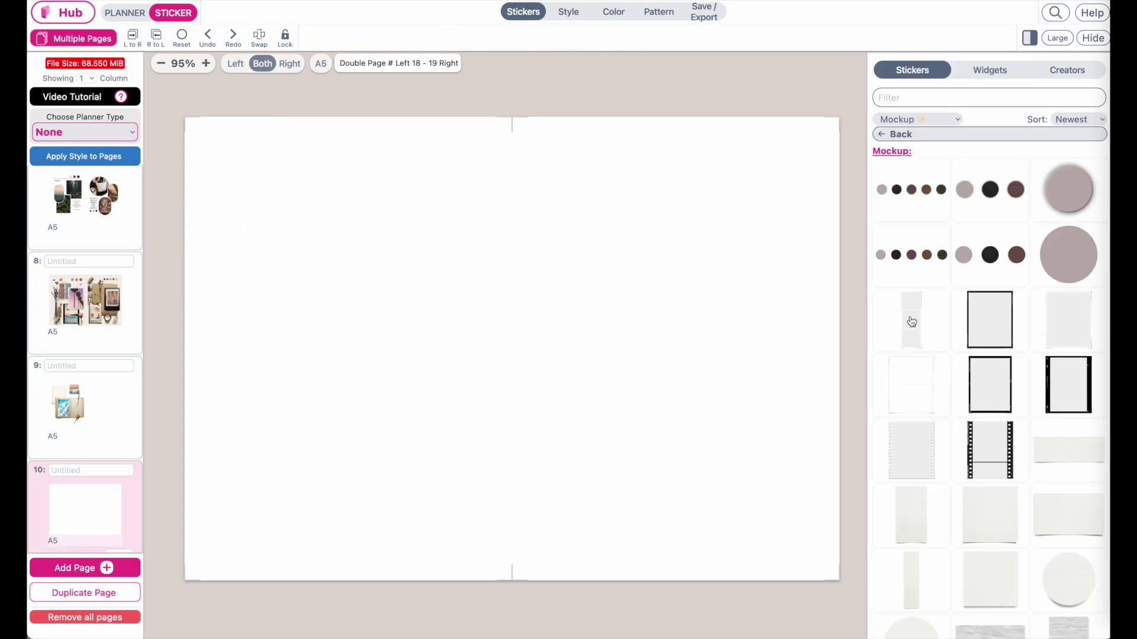
# Add the square paper mockup with a bottom shadow to the blank spread's right page, enlarge it and place it left of centre.
pyautogui.scroll(-1, 912, 322)
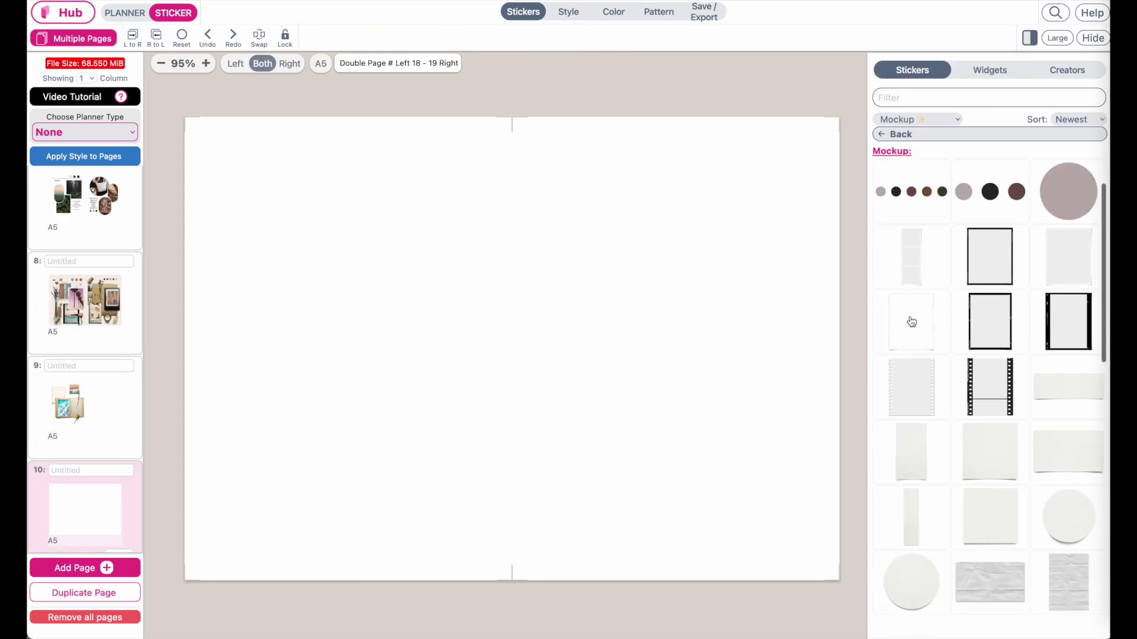
pyautogui.click(978, 438)
pyautogui.click(531, 199)
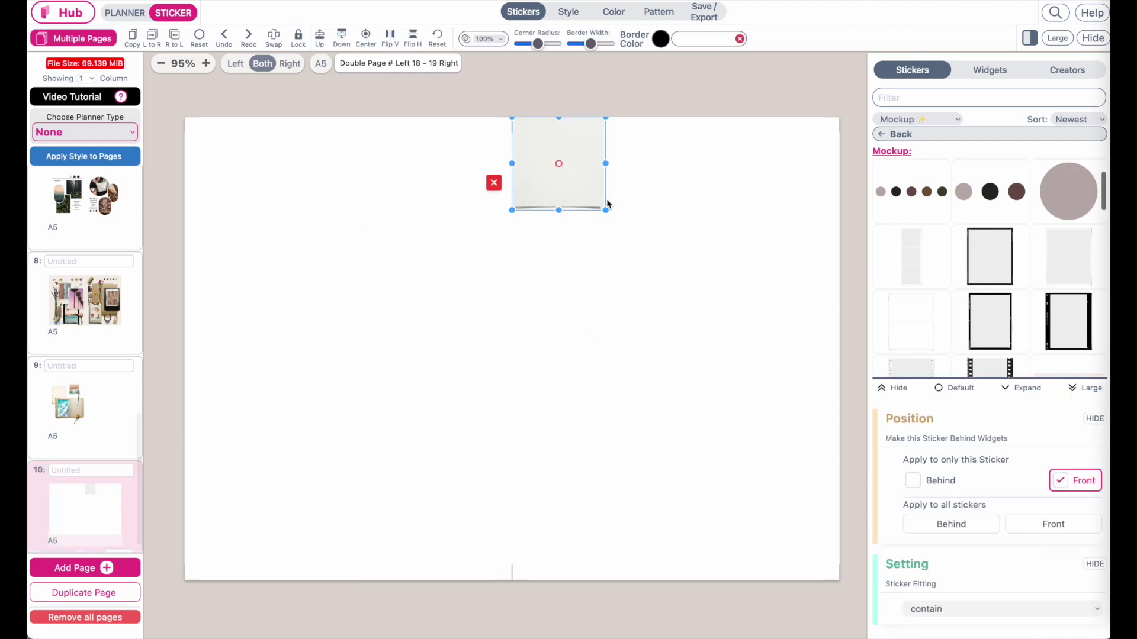
pyautogui.moveTo(604, 211); pyautogui.dragTo(641, 248)
pyautogui.moveTo(578, 182); pyautogui.dragTo(619, 274)
# Add the large black film-border frame so it overlaps the square paper's lower corner, and send it behind the paper.
pyautogui.click(1006, 307)
pyautogui.moveTo(711, 432); pyautogui.dragTo(730, 378)
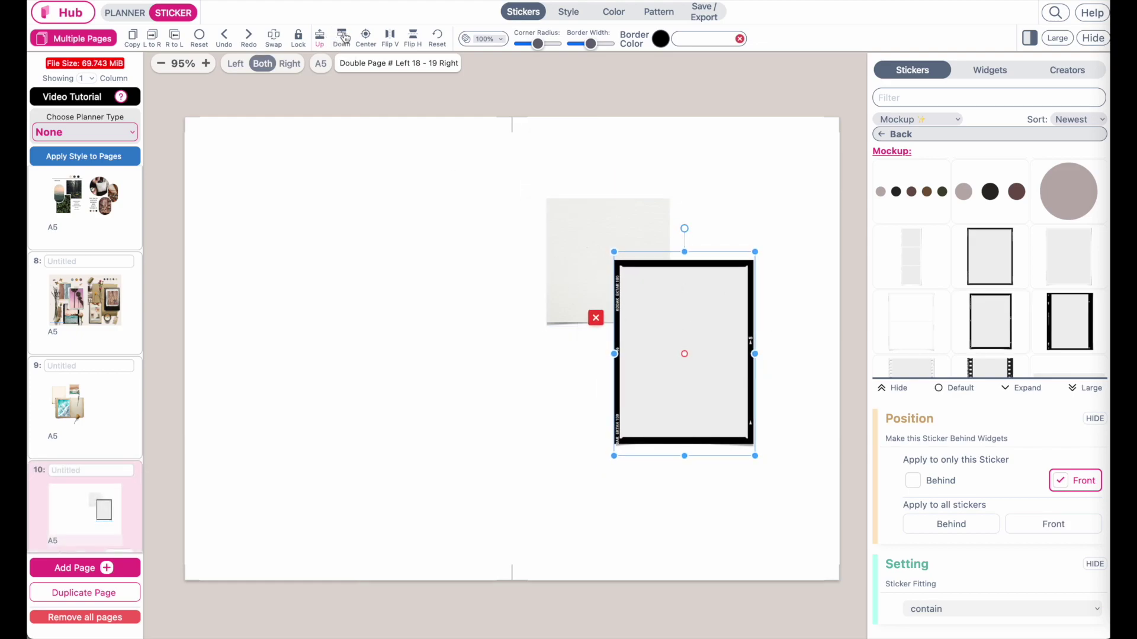
pyautogui.click(319, 35)
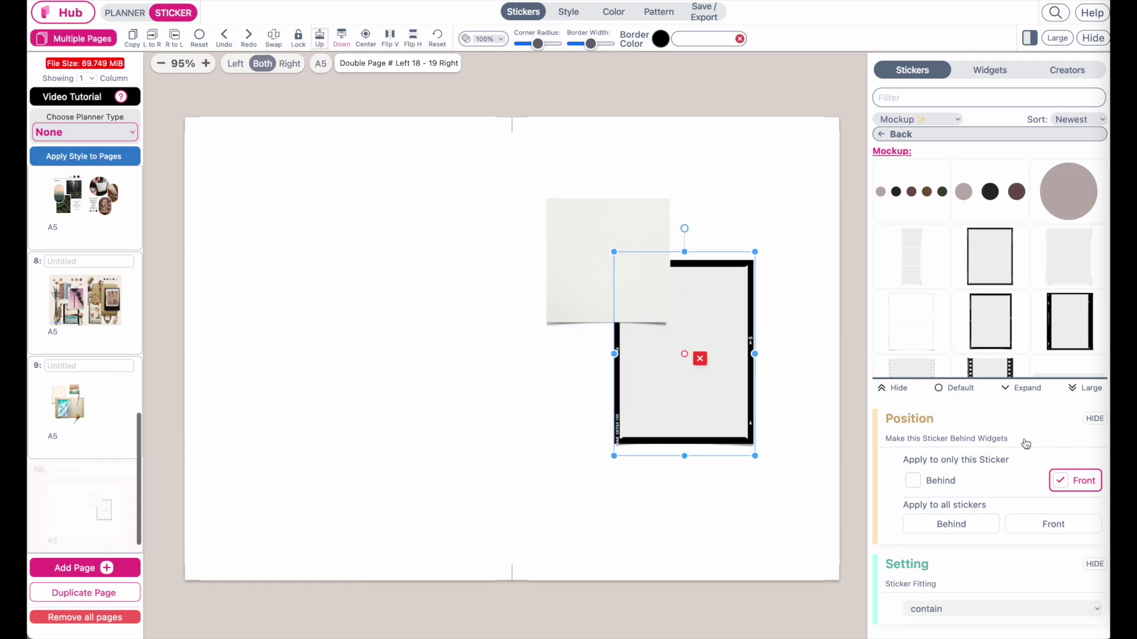
pyautogui.scroll(-5, 997, 280)
pyautogui.click(996, 280)
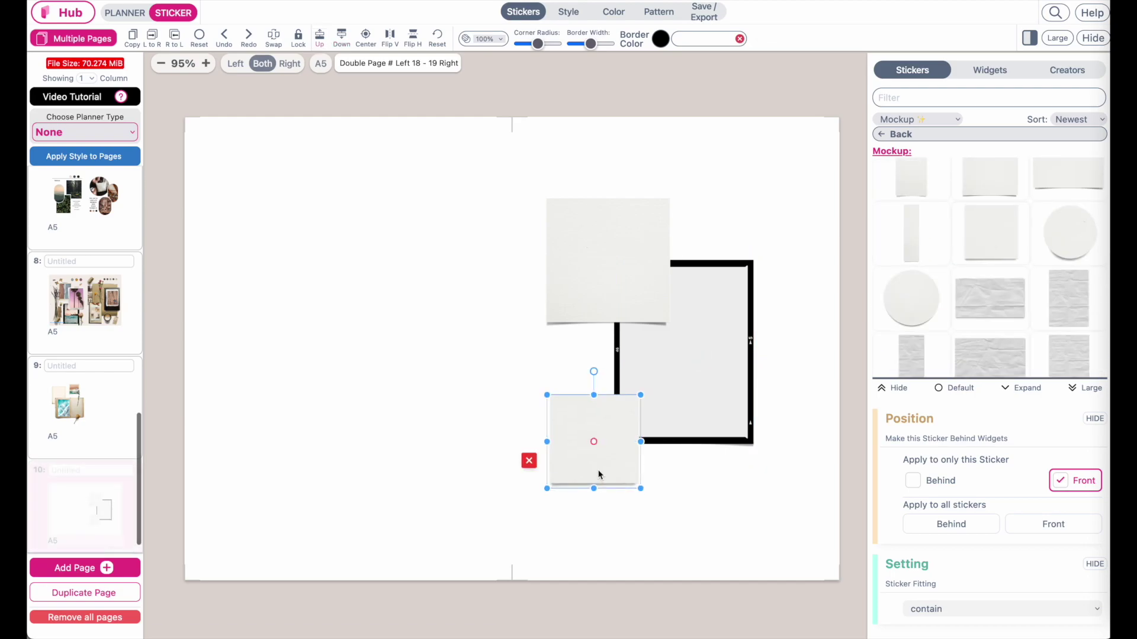
pyautogui.click(528, 460)
# Add a tall narrow paper below the square one, a rough-edged paper above the black frame, and a film strip behind its lower corner.
pyautogui.moveTo(921, 337); pyautogui.dragTo(567, 447)
pyautogui.moveTo(911, 201); pyautogui.dragTo(740, 217)
pyautogui.scroll(-2, 989, 266)
pyautogui.moveTo(990, 236); pyautogui.dragTo(811, 541)
pyautogui.click(802, 366)
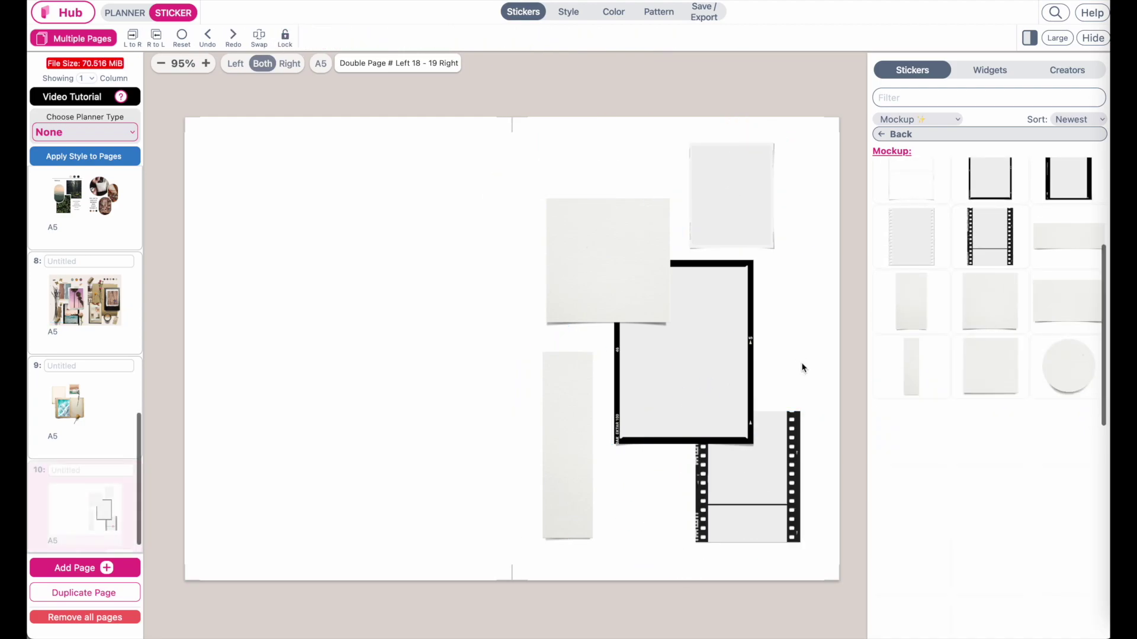
pyautogui.click(731, 219)
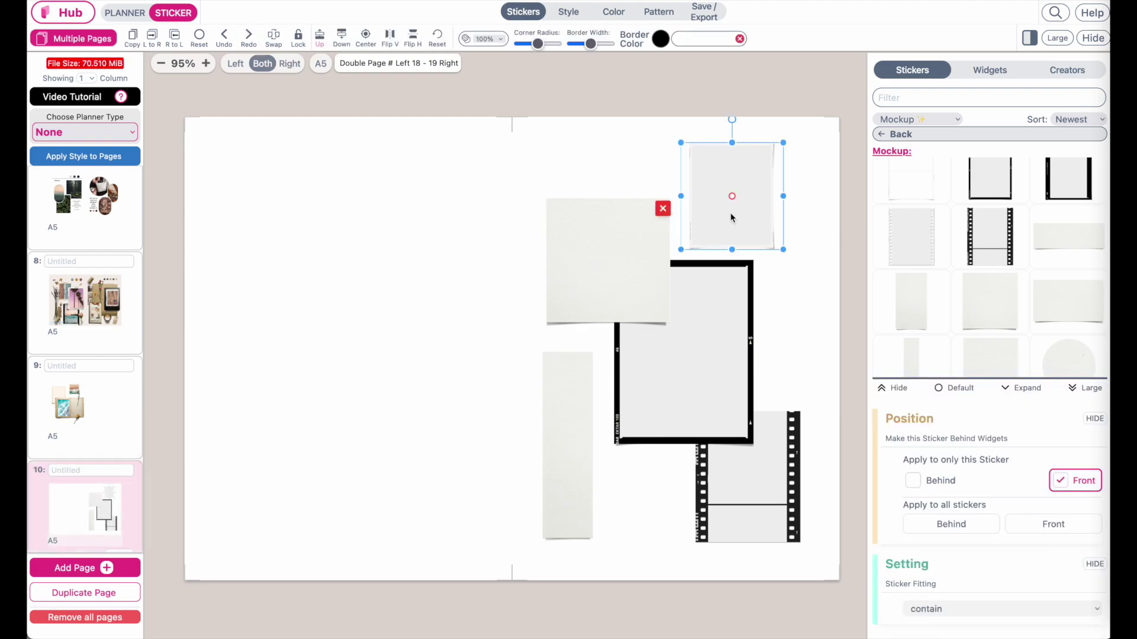
# Place an online image placeholder centred on the square paper mockup.
pyautogui.click(989, 70)
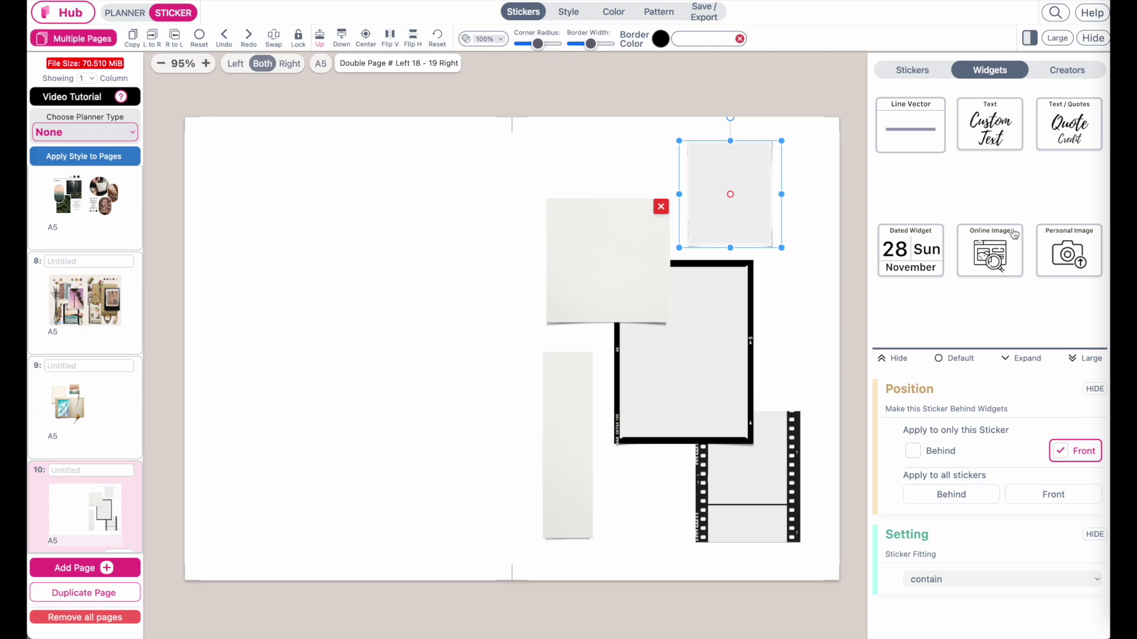
pyautogui.click(999, 249)
pyautogui.moveTo(567, 146); pyautogui.dragTo(616, 250)
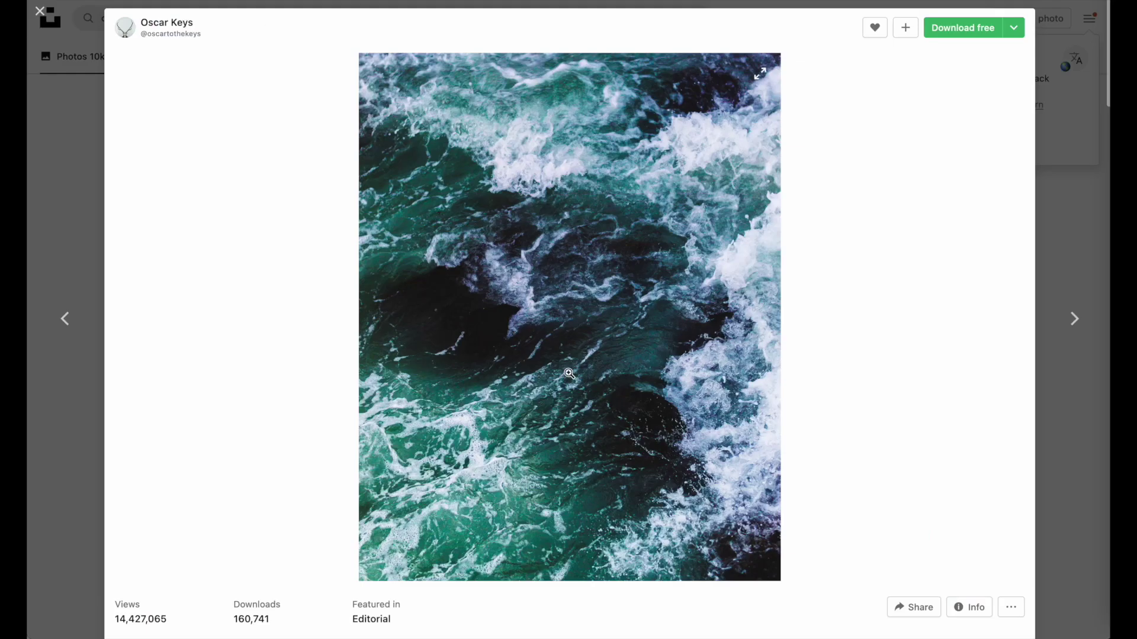
# Copy the ocean photo's image link on Unsplash and paste it as the placeholder's image URL in the planner.
pyautogui.rightClick(569, 373)
pyautogui.click(604, 423)
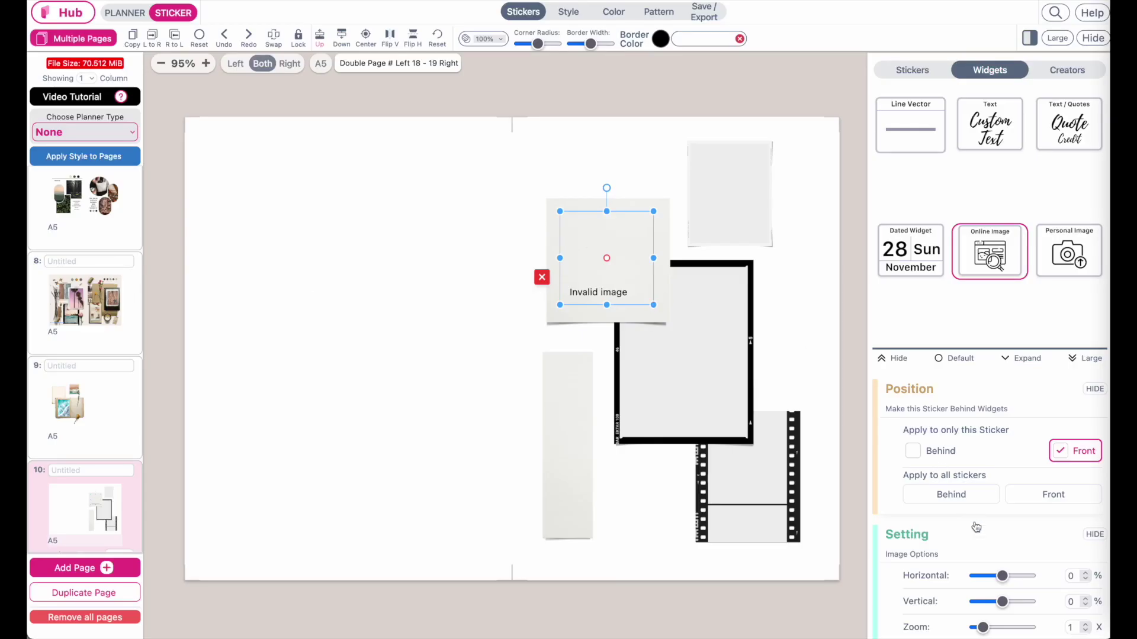
pyautogui.scroll(-4, 975, 526)
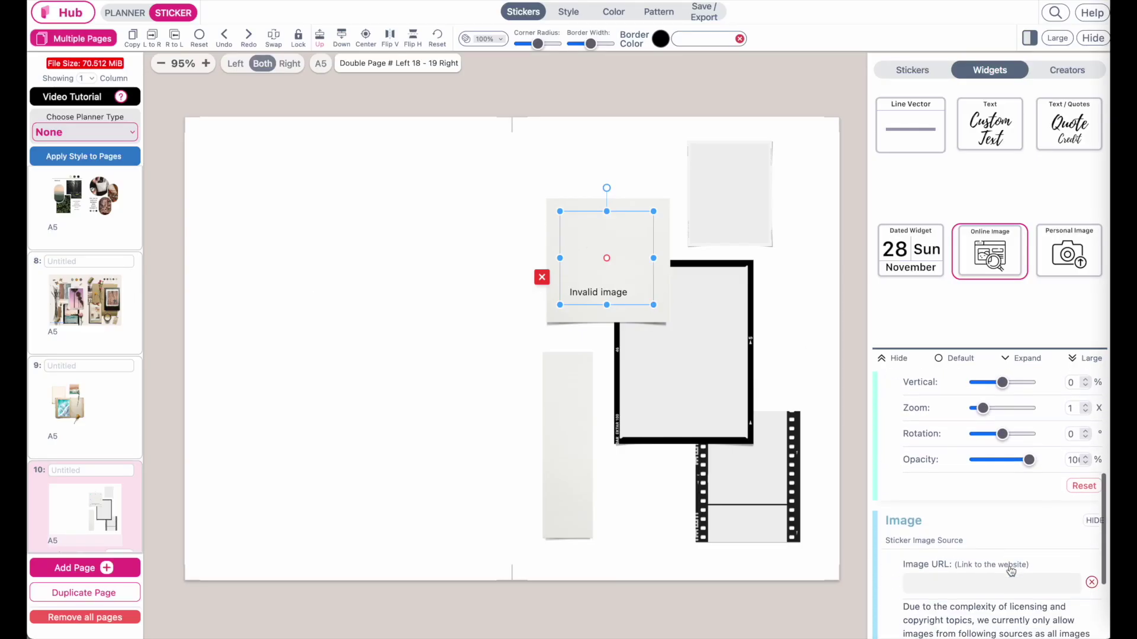
pyautogui.hotkey('ctrl', 'v')
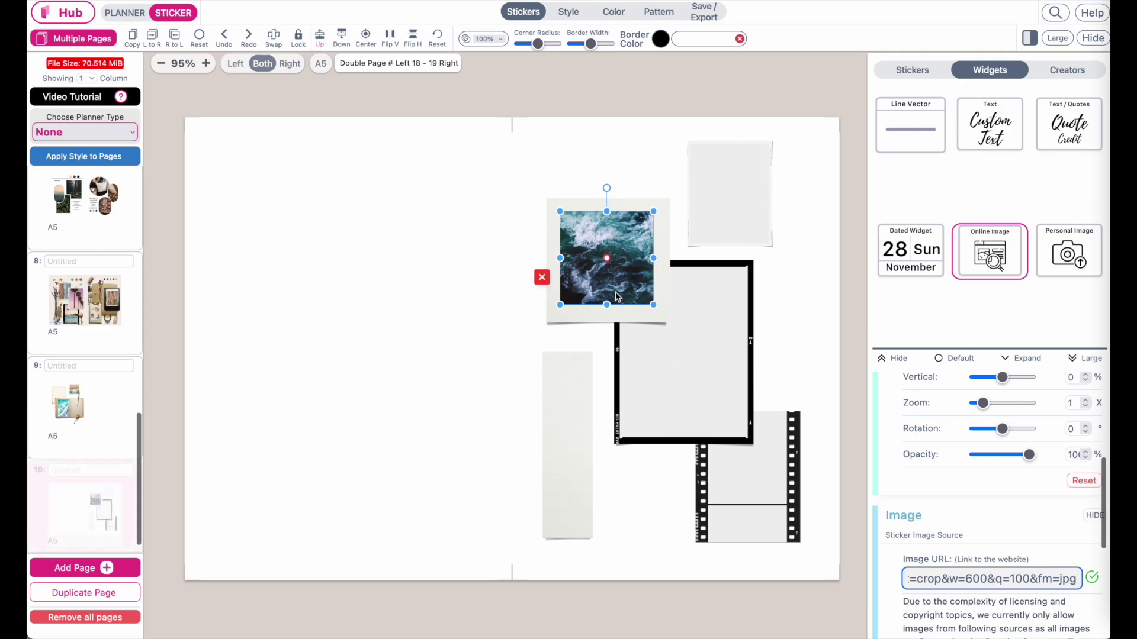
# Duplicate the ocean photo and resize the copy into a narrow vertical strip on the tall paper.
pyautogui.click(134, 38)
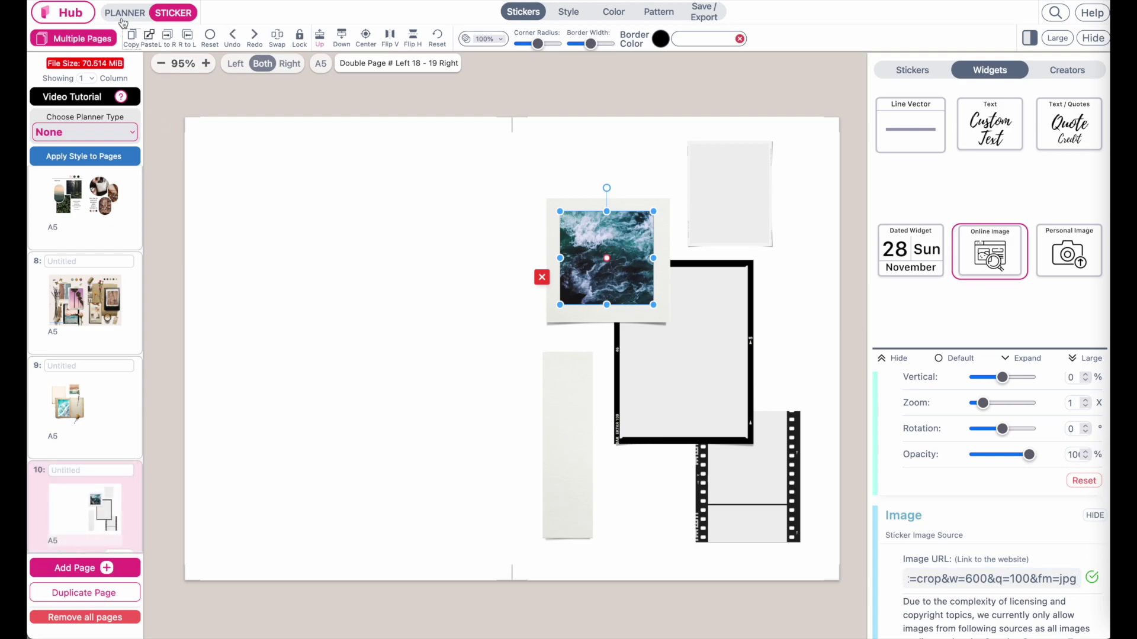
pyautogui.click(150, 38)
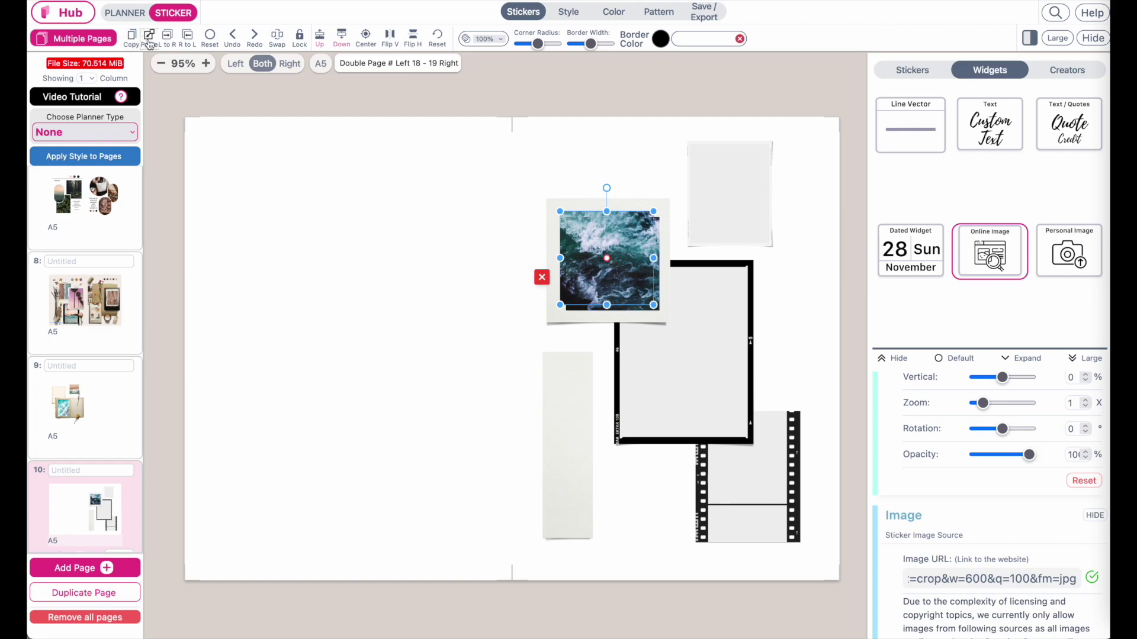
pyautogui.moveTo(591, 265); pyautogui.dragTo(583, 406)
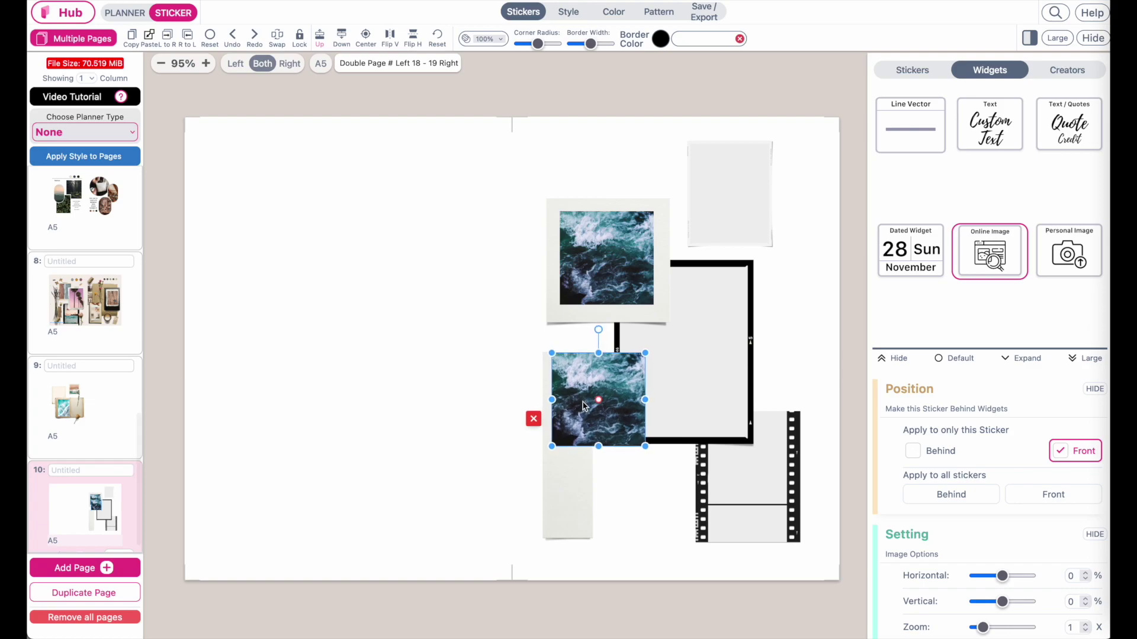
pyautogui.moveTo(644, 445); pyautogui.dragTo(585, 527)
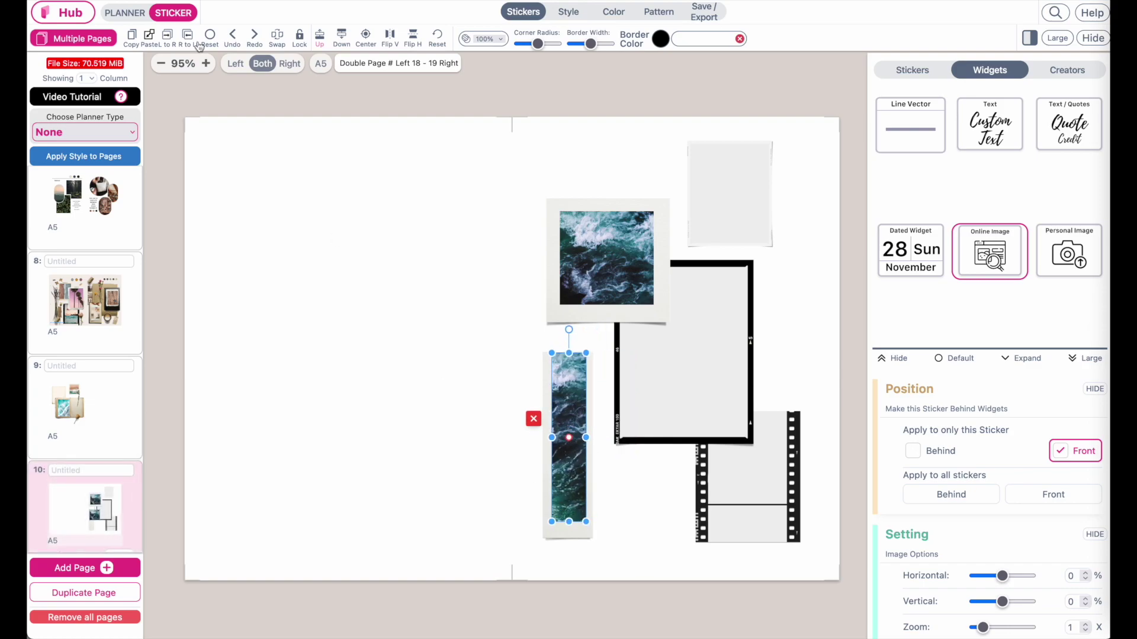
# Paste two more ocean photos, fitting one onto the rough-edged paper and the other inside the large black frame.
pyautogui.click(149, 38)
pyautogui.moveTo(645, 279); pyautogui.dragTo(768, 248)
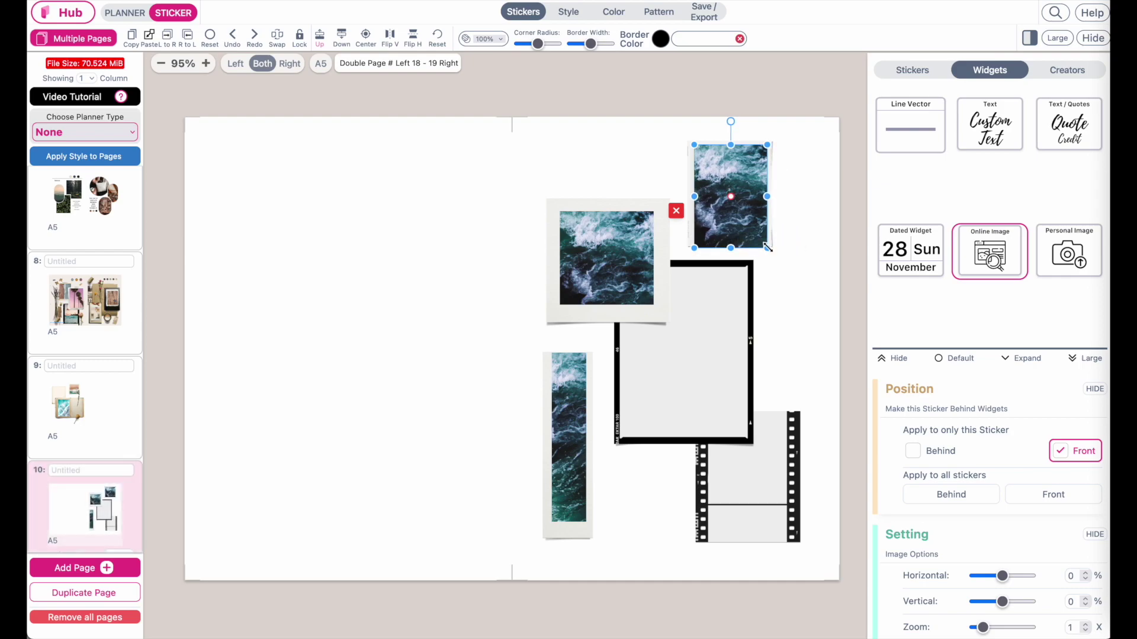
pyautogui.click(149, 38)
pyautogui.moveTo(649, 241); pyautogui.dragTo(689, 309)
pyautogui.moveTo(681, 365); pyautogui.dragTo(681, 418)
# Paste two further ocean photo copies and fit them into the film strip's upper and lower sections.
pyautogui.click(628, 257)
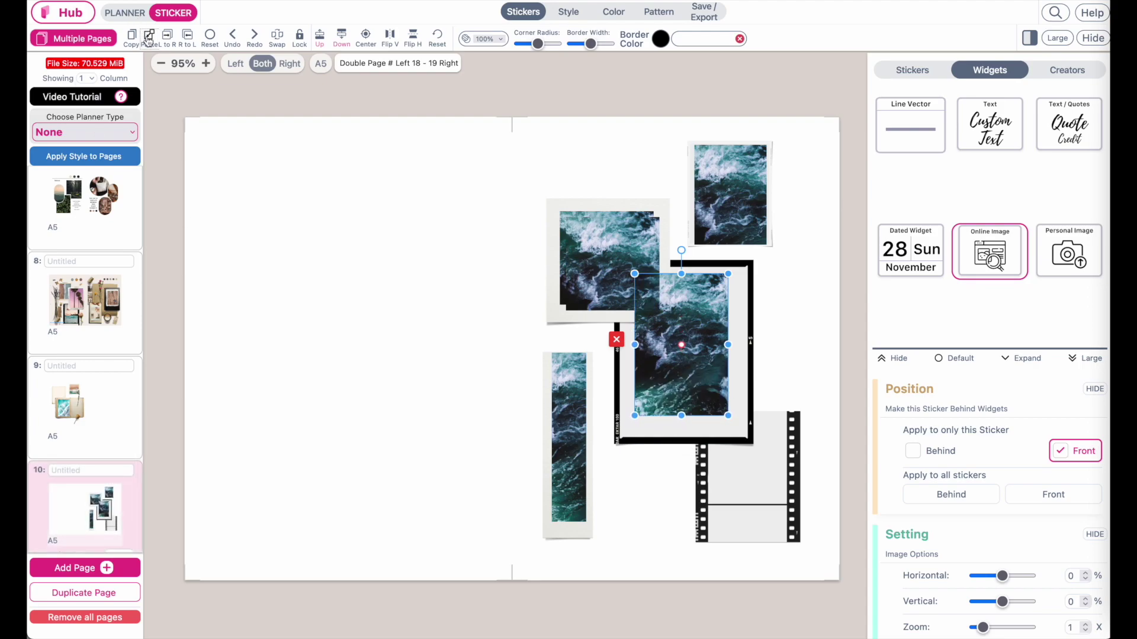
pyautogui.hotkey('ctrl', 'c')
pyautogui.hotkey('ctrl', 'v')
pyautogui.moveTo(651, 308); pyautogui.dragTo(740, 438)
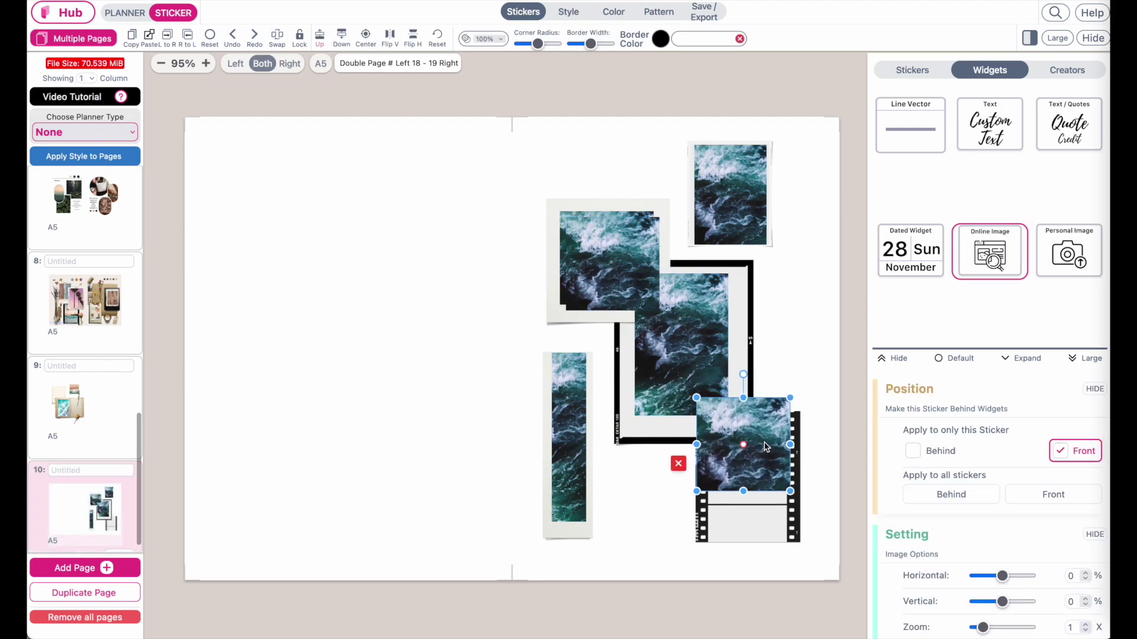
pyautogui.click(601, 253)
pyautogui.moveTo(601, 253); pyautogui.dragTo(781, 523)
pyautogui.click(777, 547)
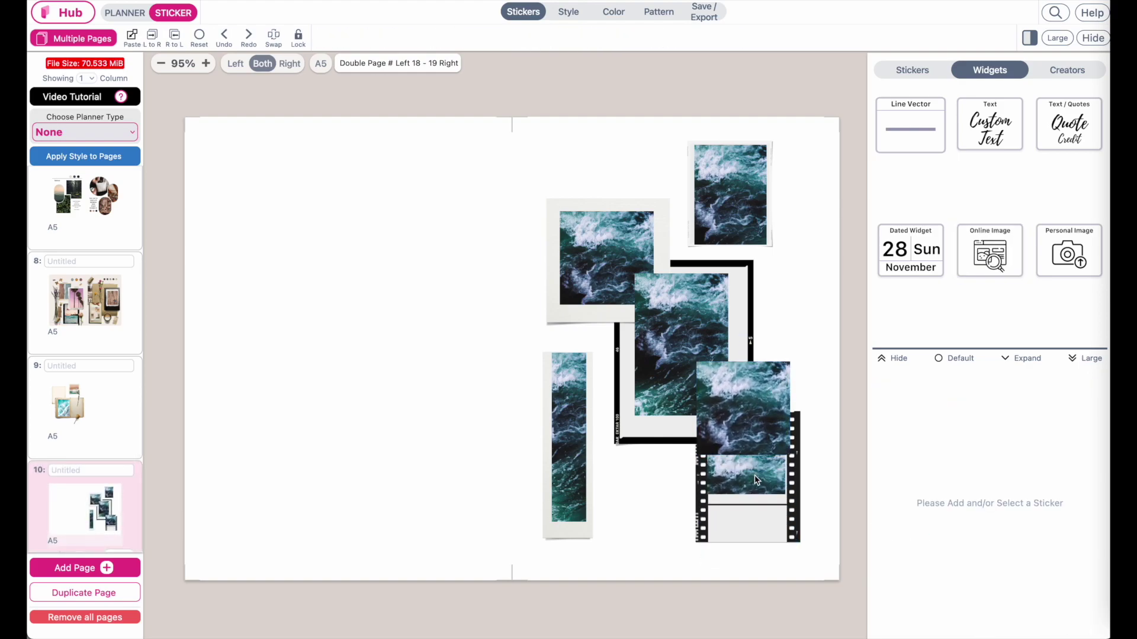
pyautogui.click(765, 547)
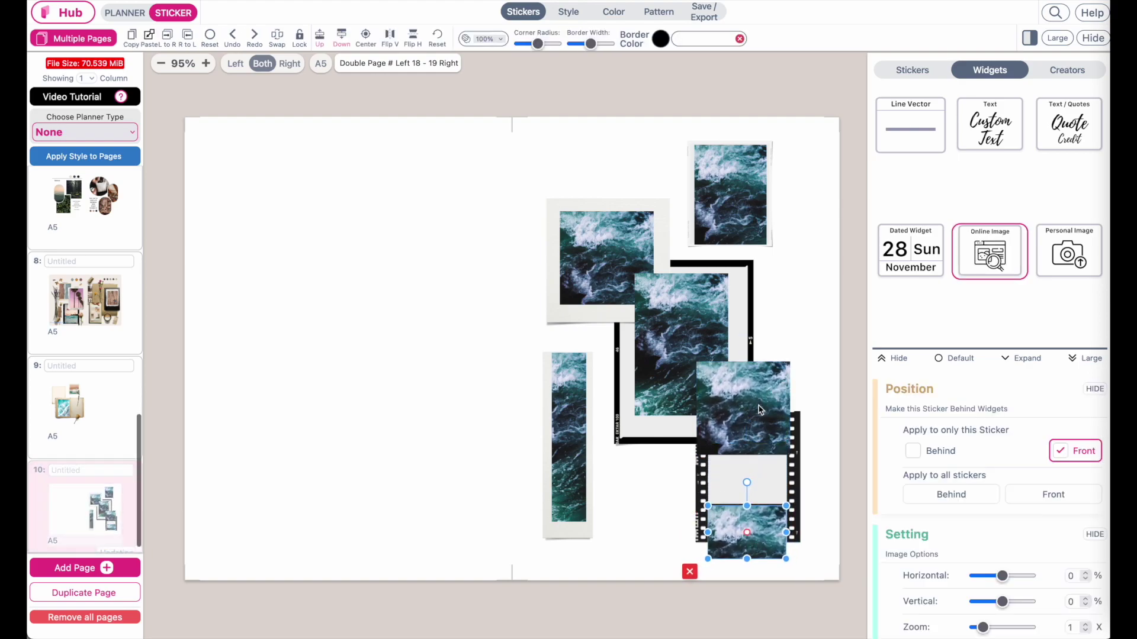
pyautogui.moveTo(755, 436); pyautogui.dragTo(764, 477)
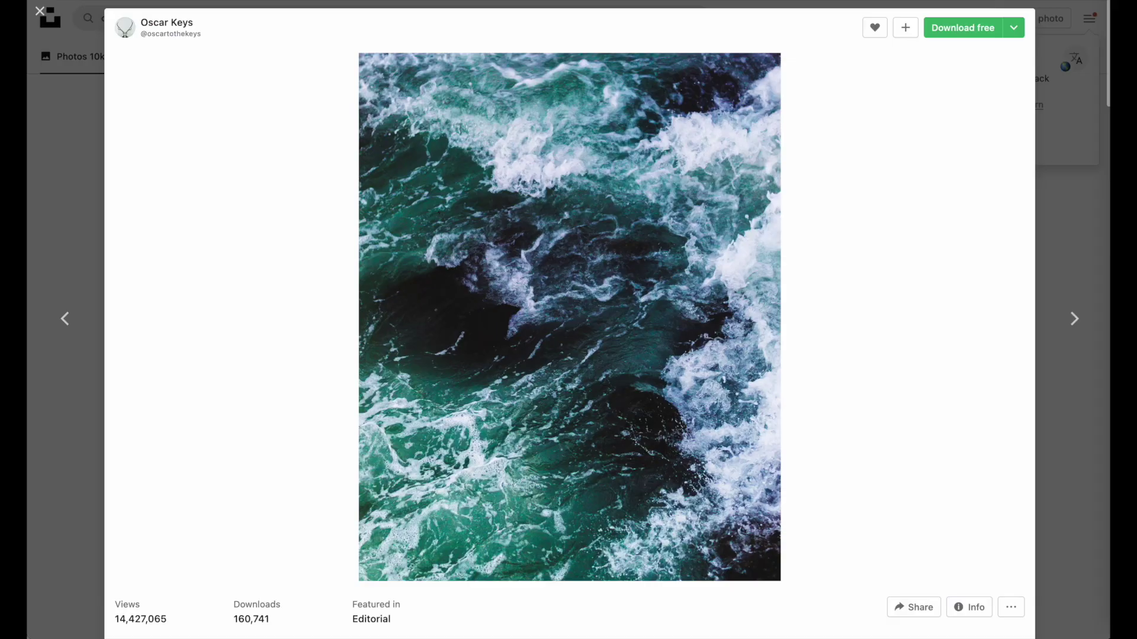
# On Unsplash, close the open ocean photo, search for "pastel" and browse the results.
pyautogui.click(69, 160)
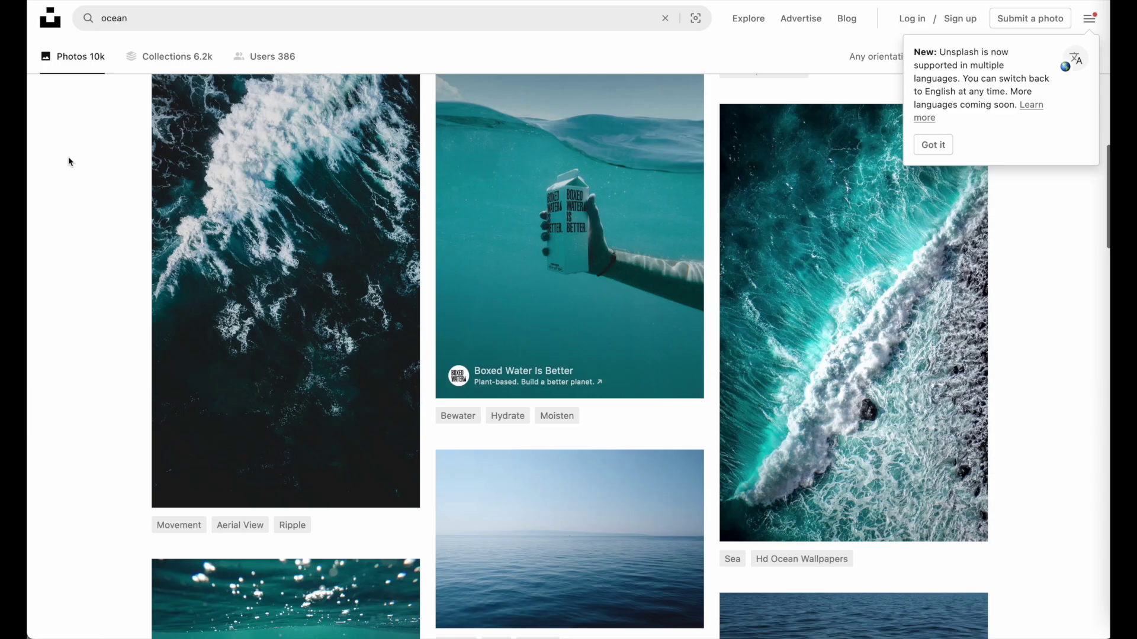
pyautogui.click(187, 13)
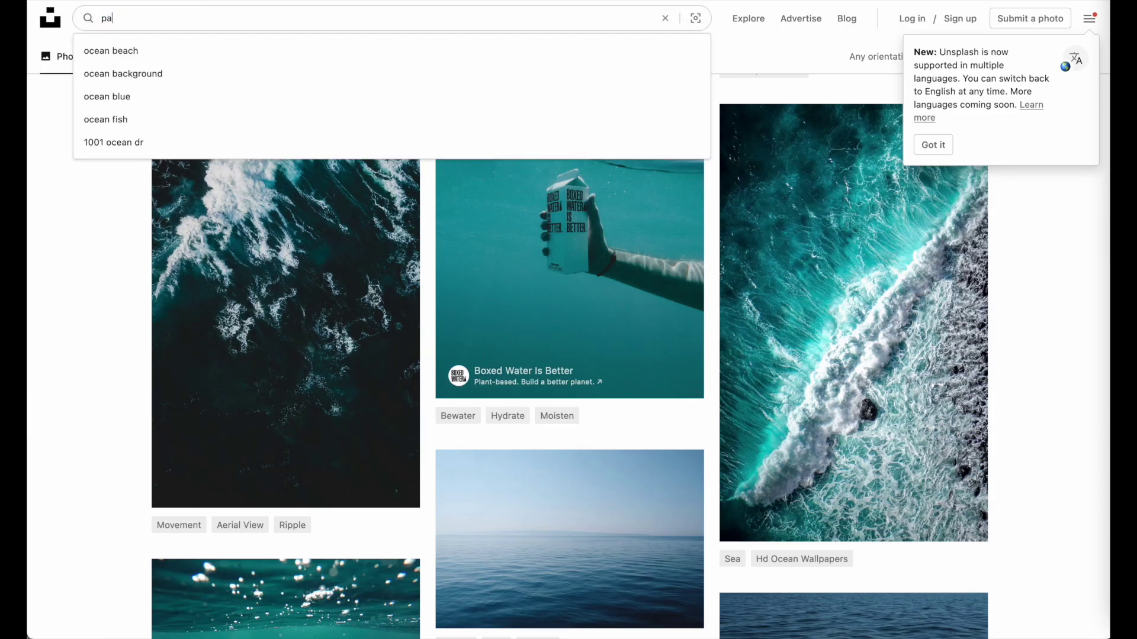
pyautogui.press('Return')
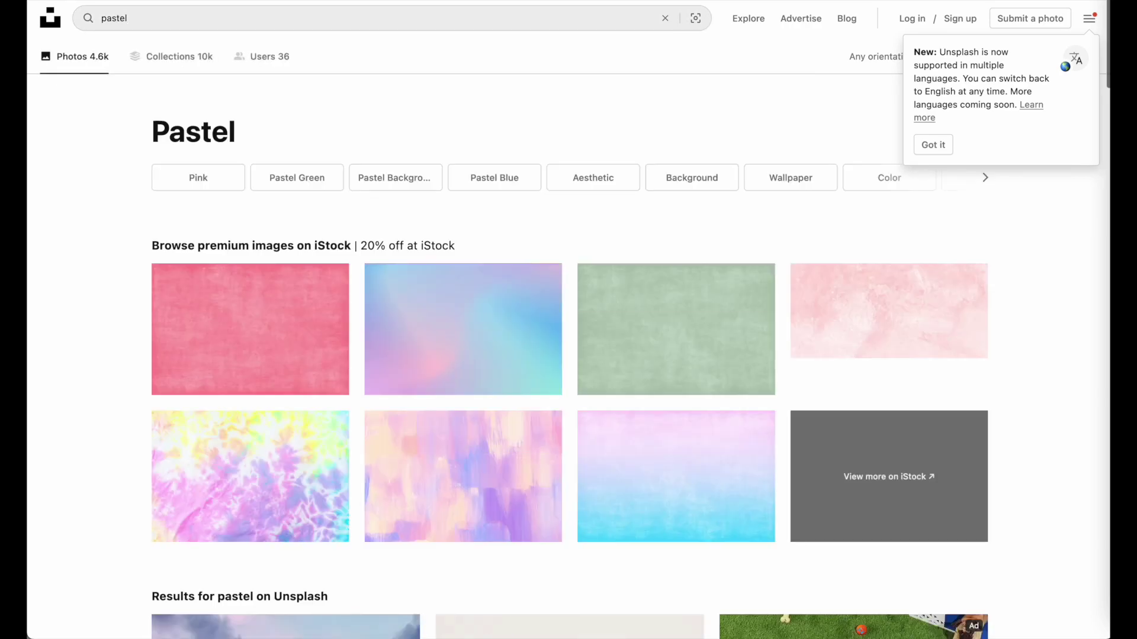
pyautogui.scroll(-8, 452, 295)
pyautogui.scroll(-12, 452, 294)
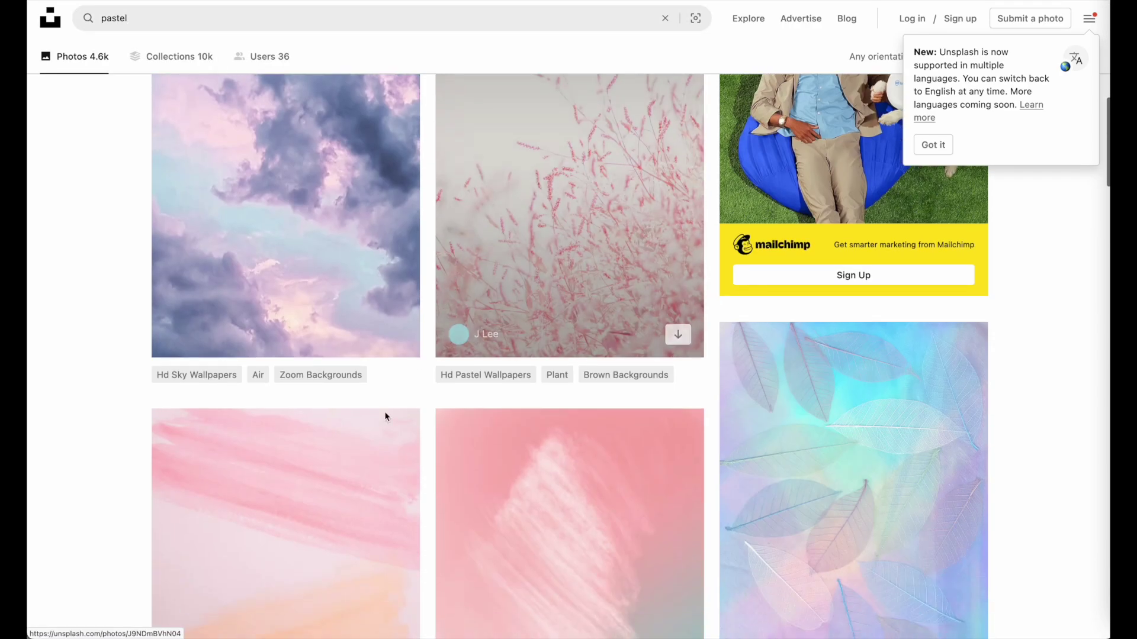
pyautogui.scroll(6, 355, 453)
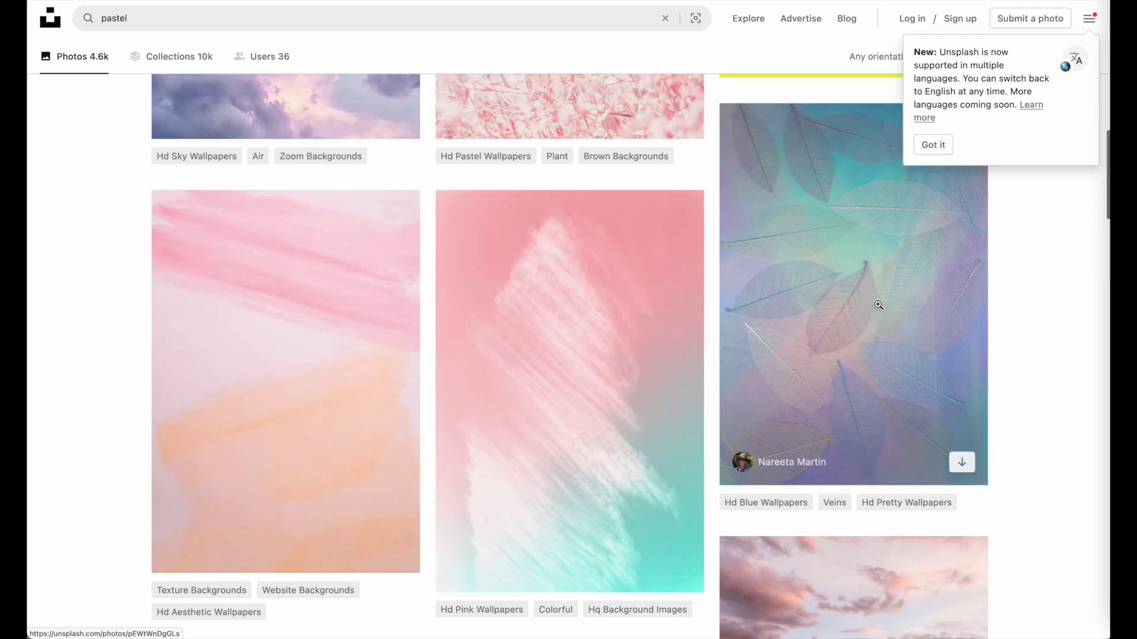
# Open the pastel photo of translucent leaves and copy its image link.
pyautogui.click(876, 302)
pyautogui.rightClick(681, 290)
pyautogui.click(716, 337)
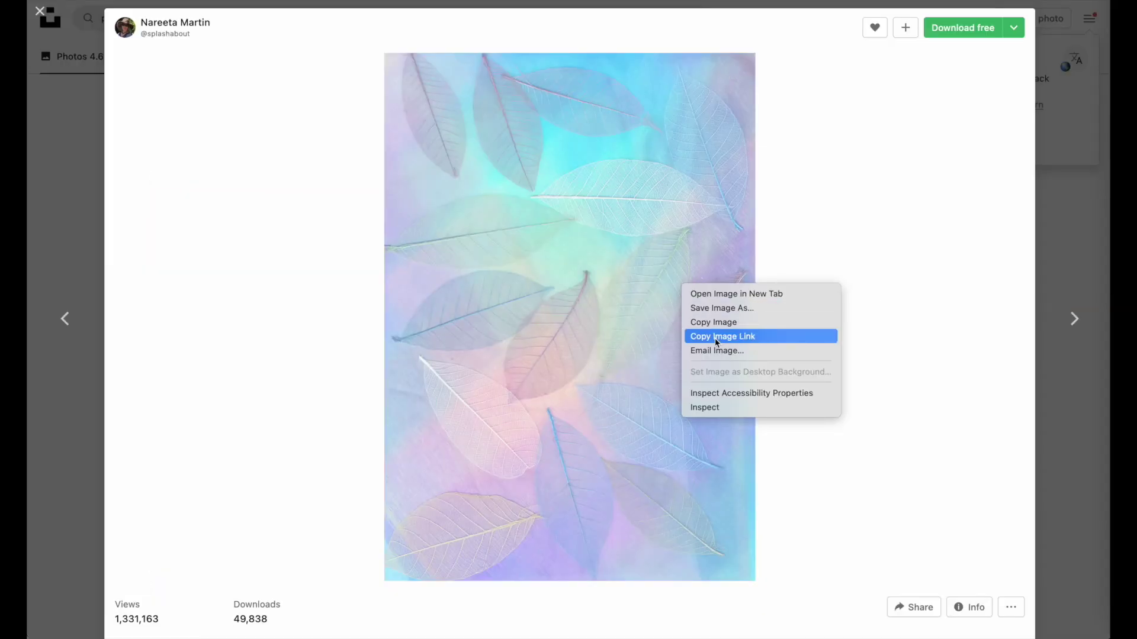
# Back in the planner, replace the ocean photo on the square paper with the copied leaves image link and adjust its cropping.
pyautogui.press('super+Tab')
pyautogui.click(570, 246)
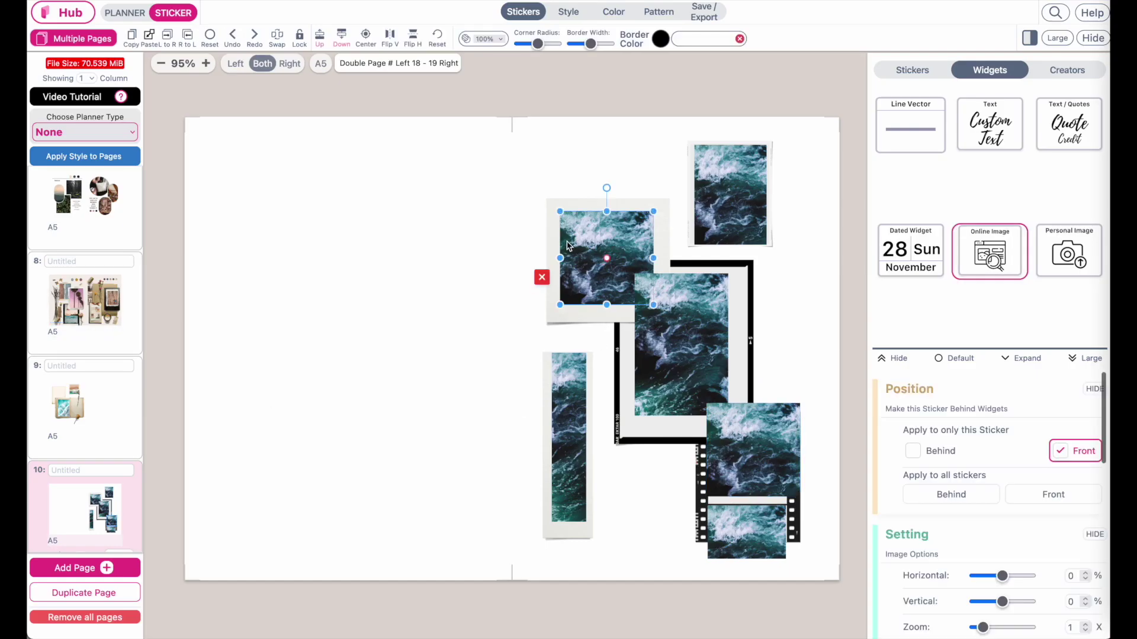
pyautogui.scroll(-2, 902, 586)
pyautogui.scroll(-3, 912, 577)
pyautogui.press('super+a')
pyautogui.press('super+v')
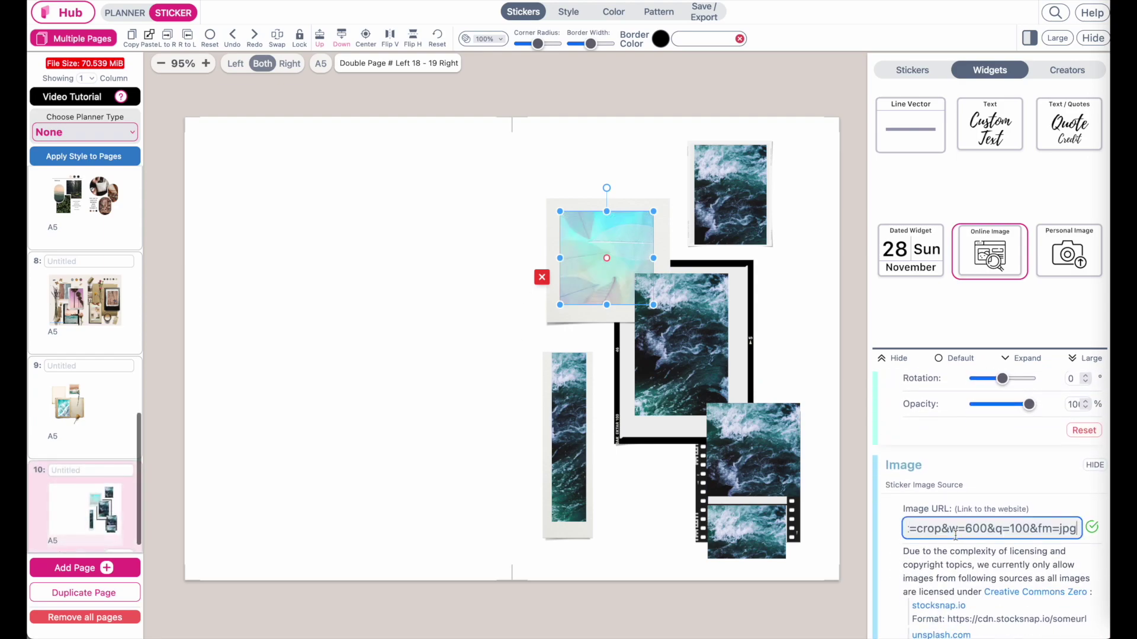
pyautogui.scroll(3, 1001, 486)
pyautogui.moveTo(1002, 450); pyautogui.dragTo(1004, 482)
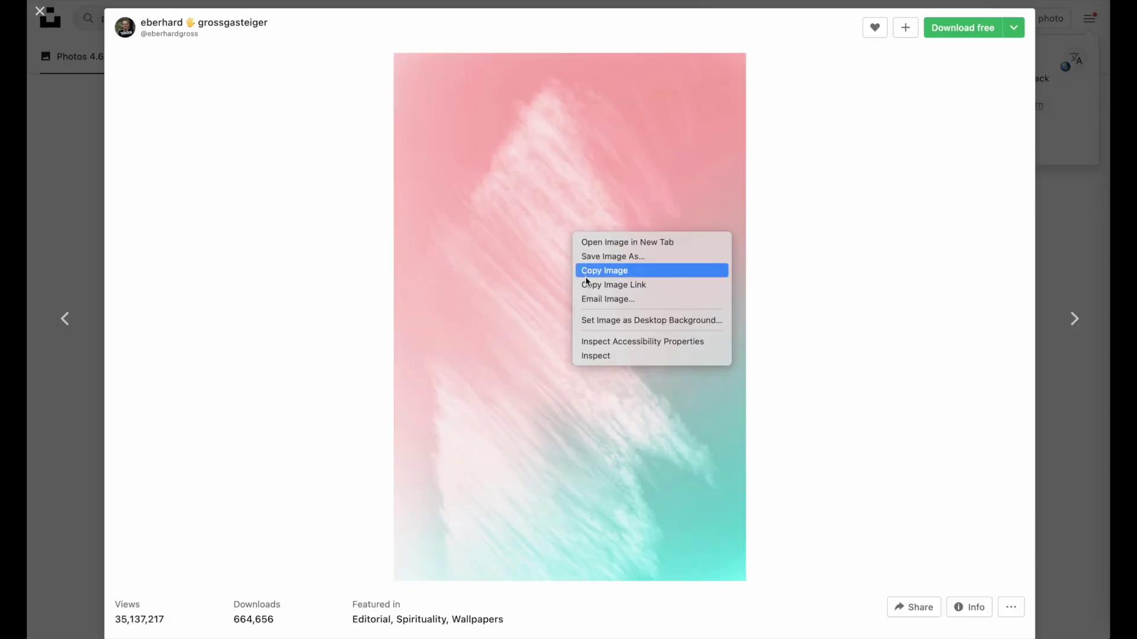
# Copy the pink and teal pastel photo's image link from Unsplash and use it for the photo inside the large black frame.
pyautogui.click(584, 285)
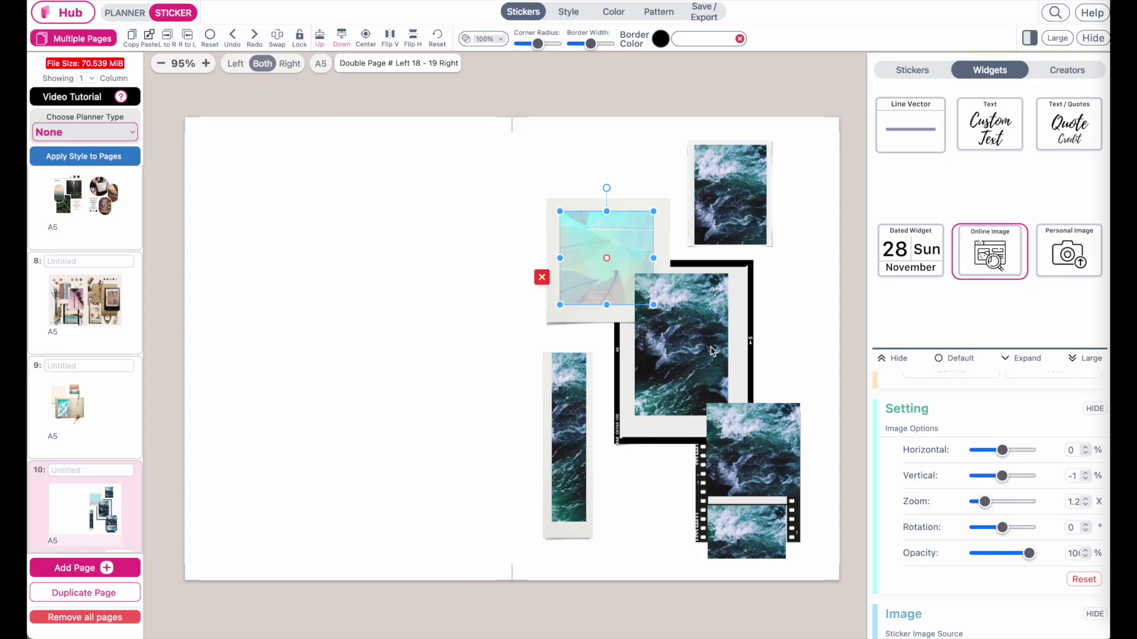
pyautogui.click(712, 351)
pyautogui.scroll(-2, 997, 465)
pyautogui.scroll(2, 997, 469)
pyautogui.scroll(-5, 997, 468)
pyautogui.tripleClick(983, 486)
pyautogui.hotkey('ctrl', 'v')
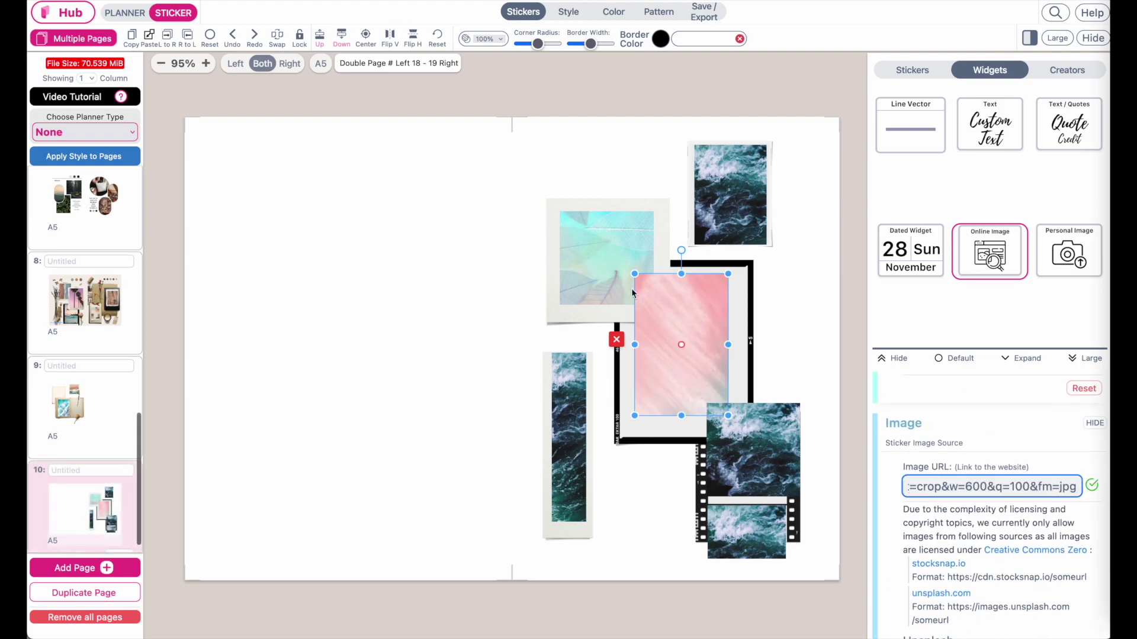
pyautogui.scroll(3, 1001, 537)
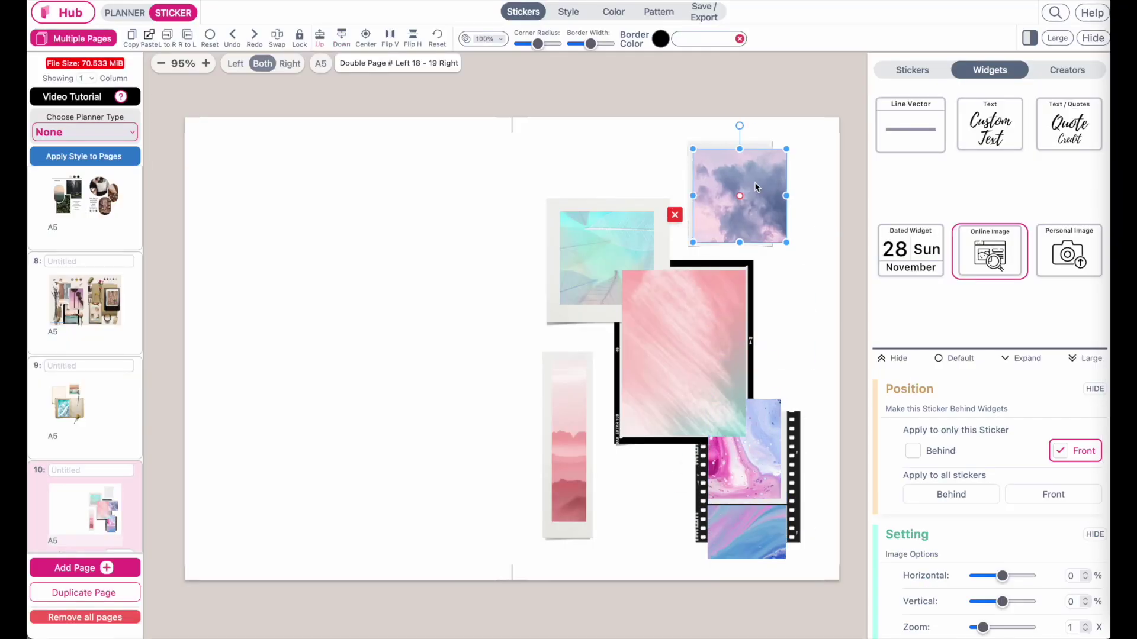
# Align the leaves photo near the square paper's upper-left corner and enlarge it until only a thin paper border is left.
pyautogui.click(727, 252)
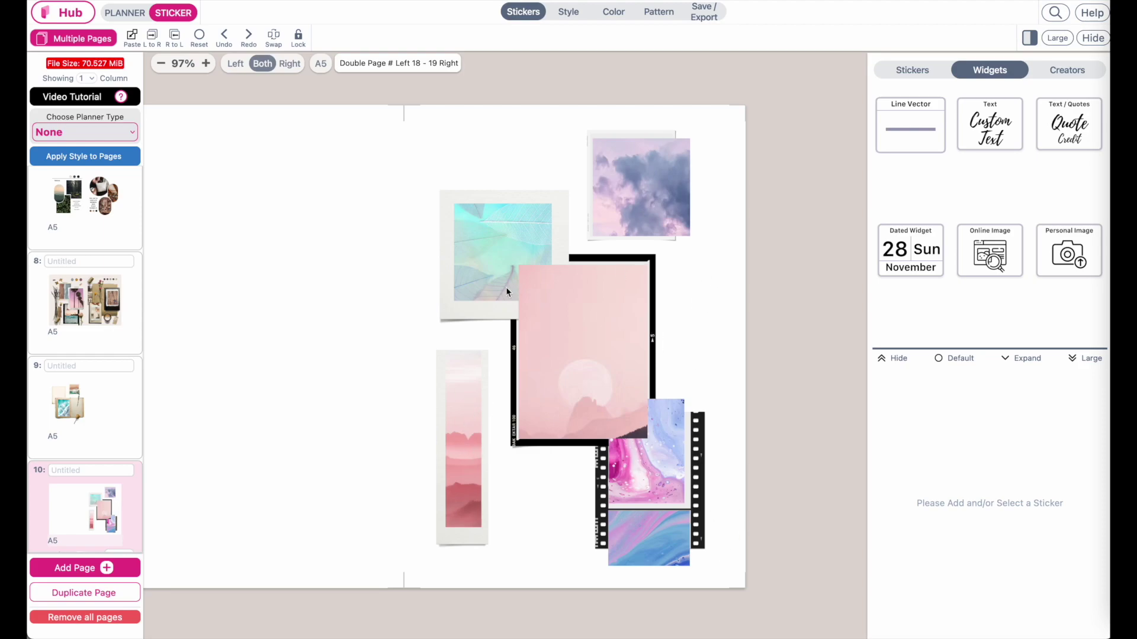
pyautogui.scroll(5, 527, 248)
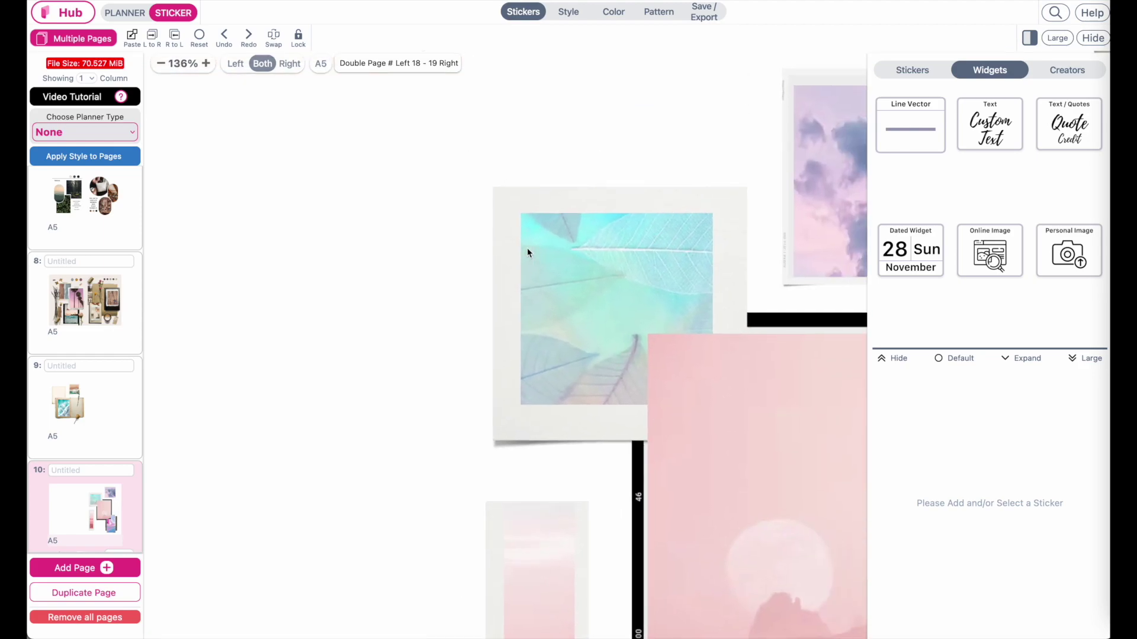
pyautogui.scroll(2, 536, 246)
pyautogui.click(621, 261)
pyautogui.moveTo(621, 261); pyautogui.dragTo(612, 253)
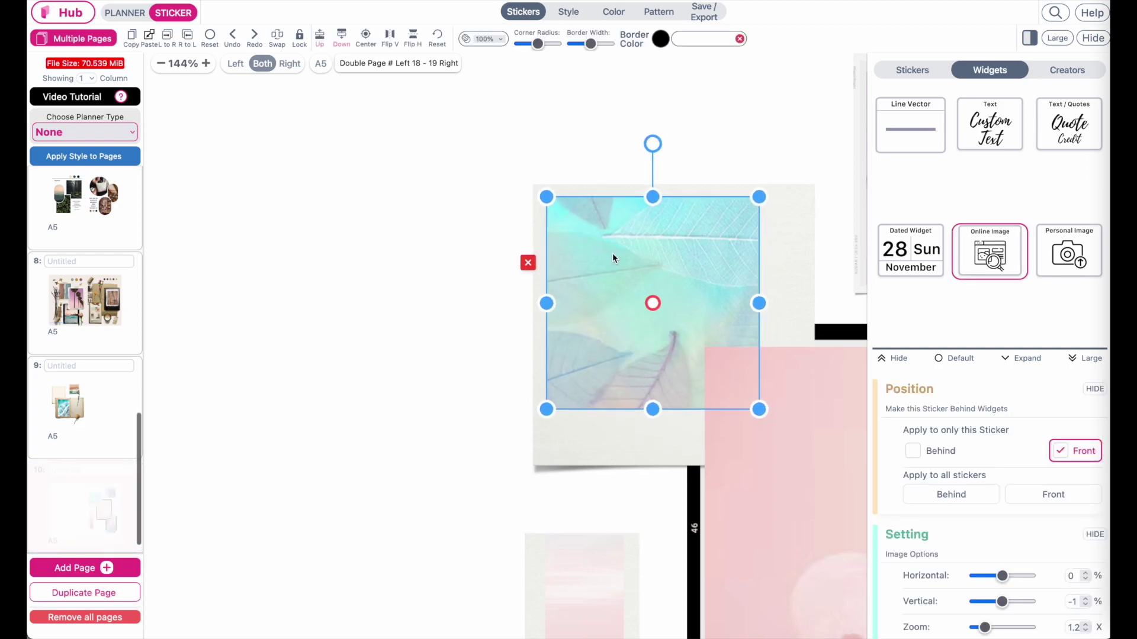
pyautogui.moveTo(758, 409); pyautogui.dragTo(785, 440)
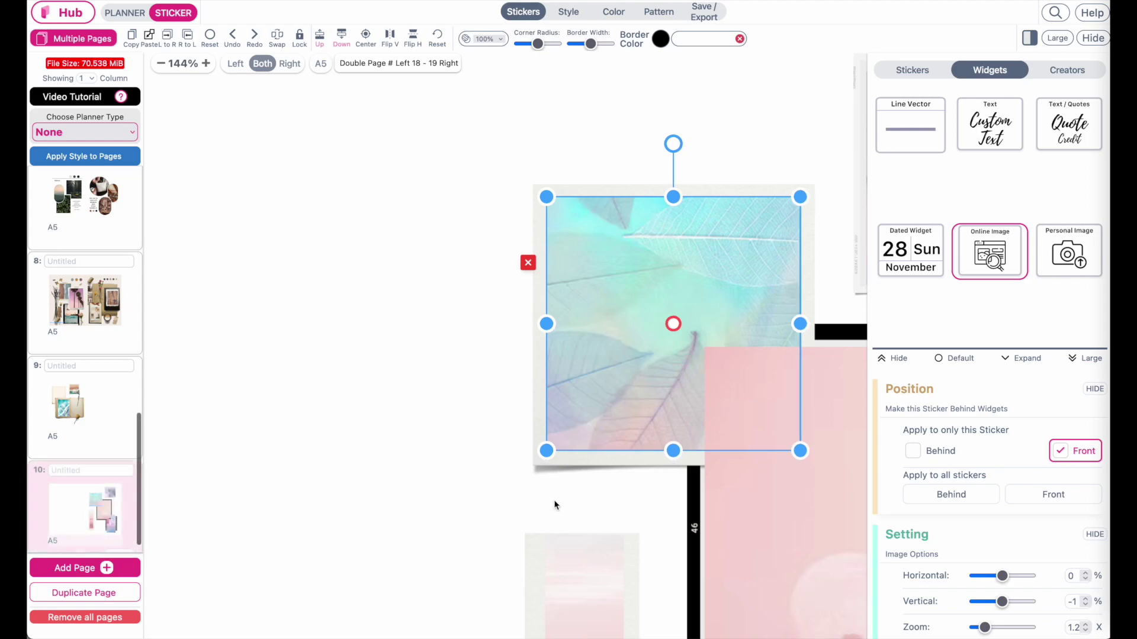
pyautogui.click(576, 500)
# Fine-tune the bottom and left edges of the pink moon photo so it fits the large black frame's opening.
pyautogui.scroll(3, 577, 503)
pyautogui.scroll(-2, 578, 503)
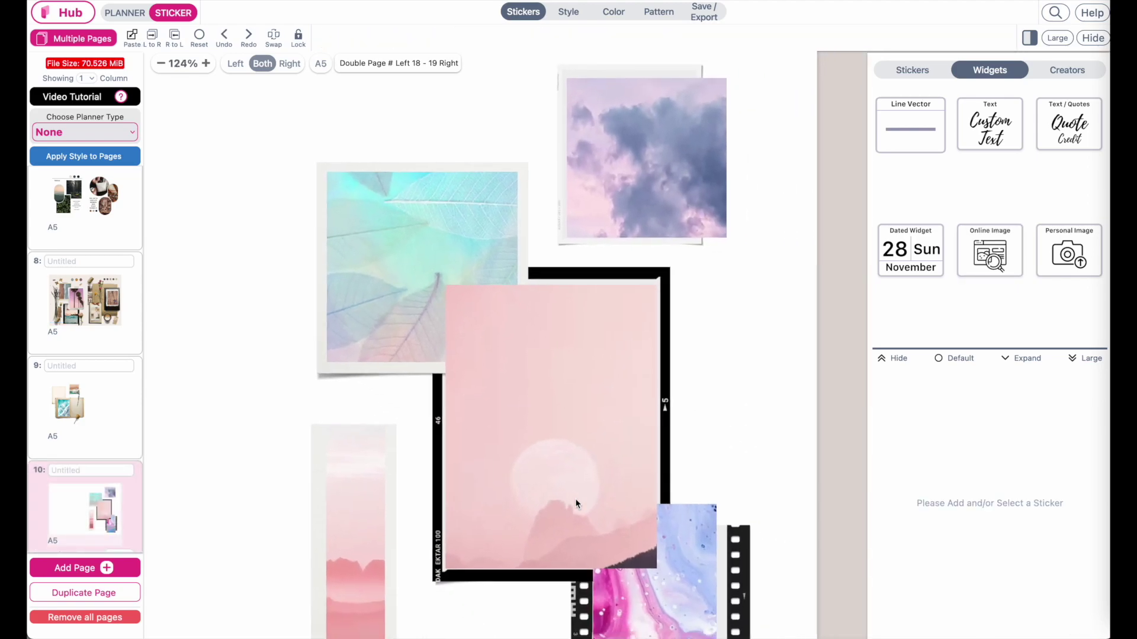
pyautogui.scroll(3, 577, 502)
pyautogui.click(608, 322)
pyautogui.scroll(-2, 608, 322)
pyautogui.moveTo(633, 502); pyautogui.dragTo(633, 504)
pyautogui.moveTo(479, 294); pyautogui.dragTo(476, 293)
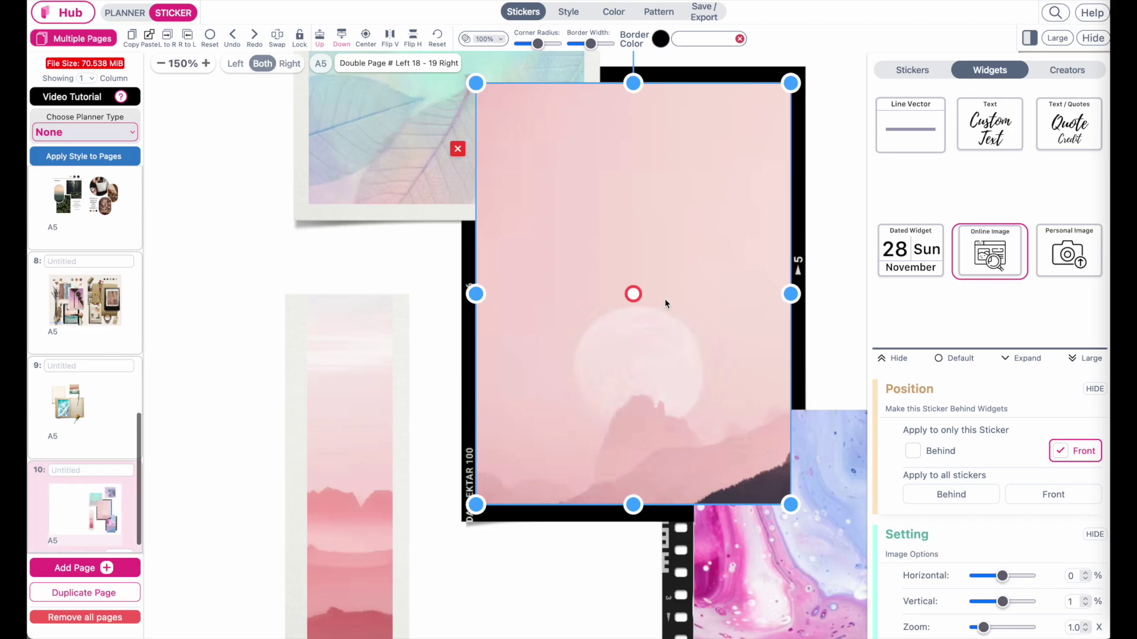
# Change the stacking order of the pink moon photo so it sits behind the square leaves frame.
pyautogui.scroll(3, 664, 298)
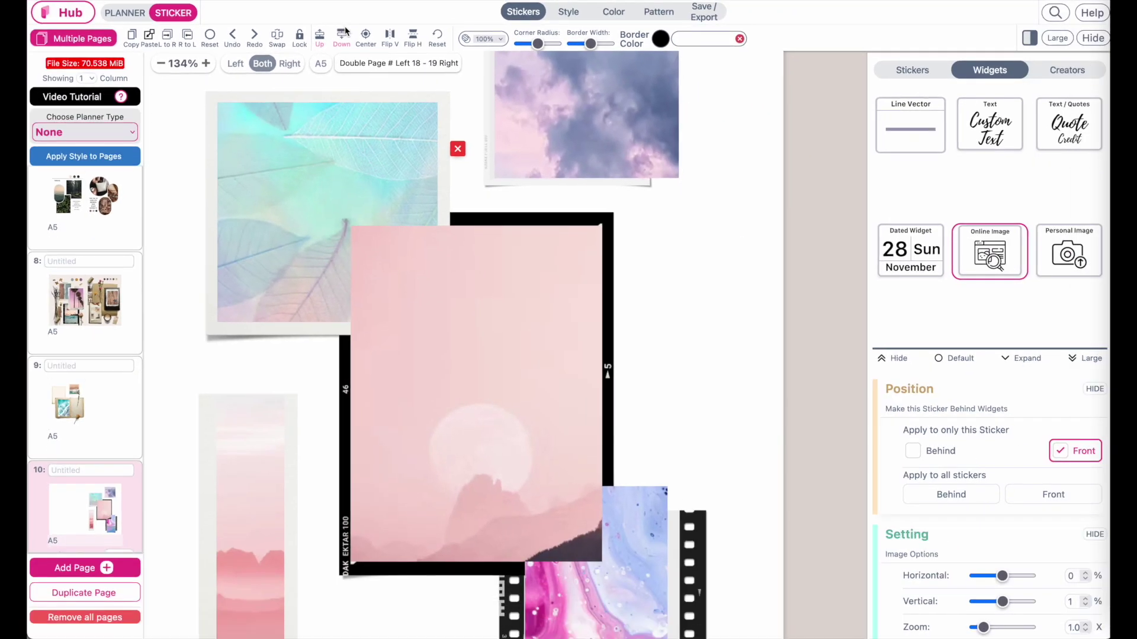
pyautogui.click(476, 427)
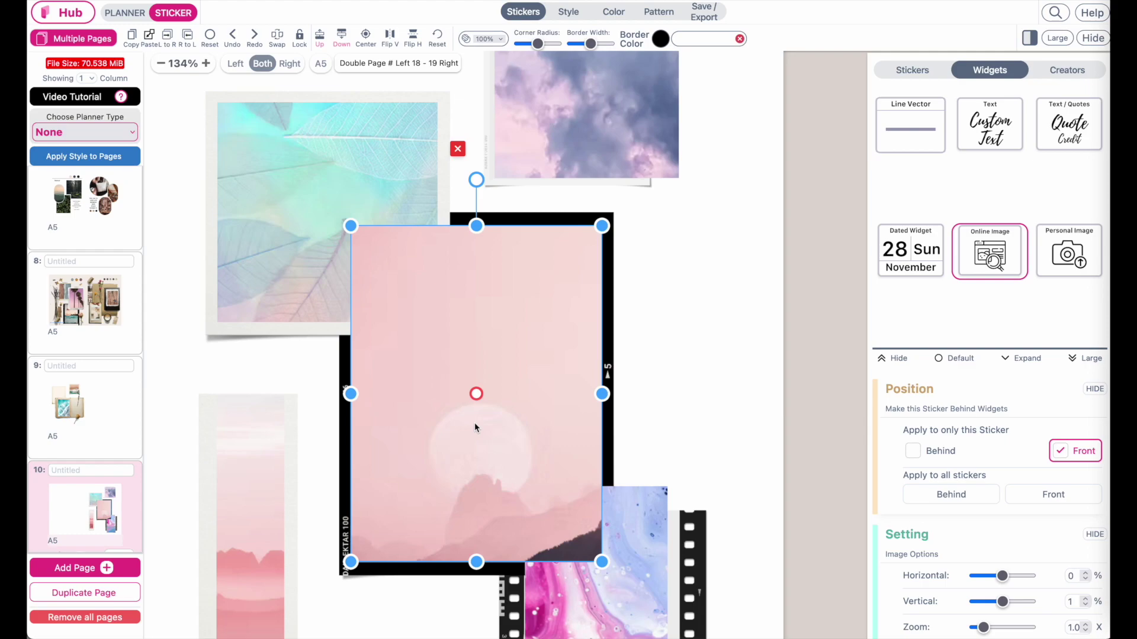
pyautogui.click(320, 39)
pyautogui.click(320, 39)
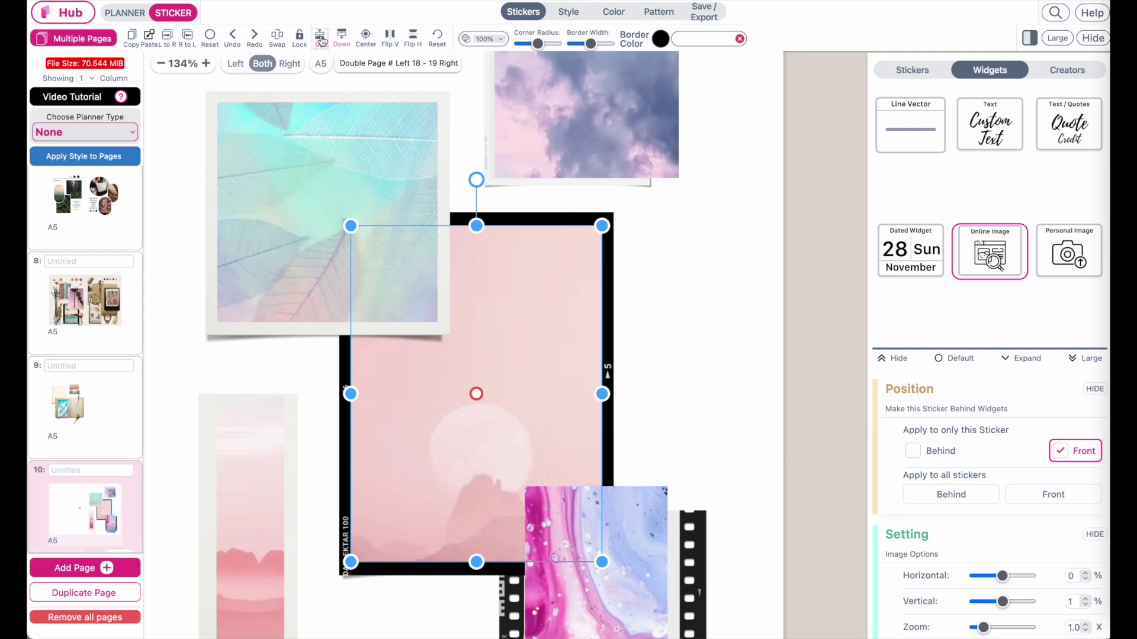
# Reposition and enlarge the pink mountain photo to fill the narrow vertical paper strip with a thin border.
pyautogui.hscroll(-5, 713, 349)
pyautogui.click(410, 406)
pyautogui.hscroll(-2, 427, 397)
pyautogui.click(445, 388)
pyautogui.click(478, 368)
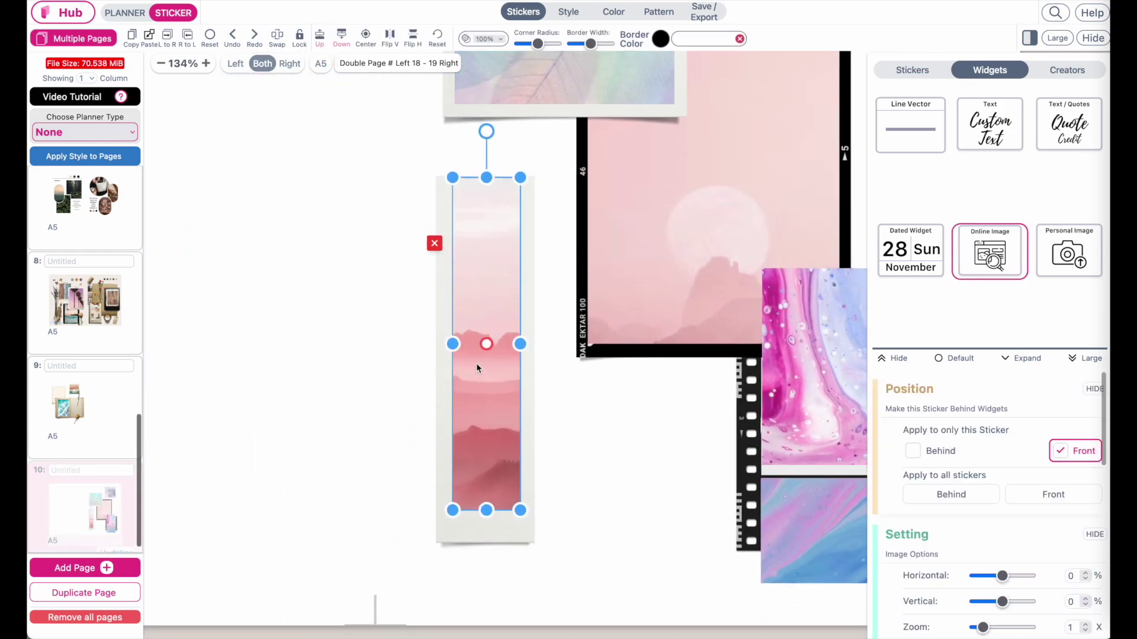
pyautogui.moveTo(477, 363); pyautogui.dragTo(471, 369)
pyautogui.moveTo(509, 519); pyautogui.dragTo(526, 532)
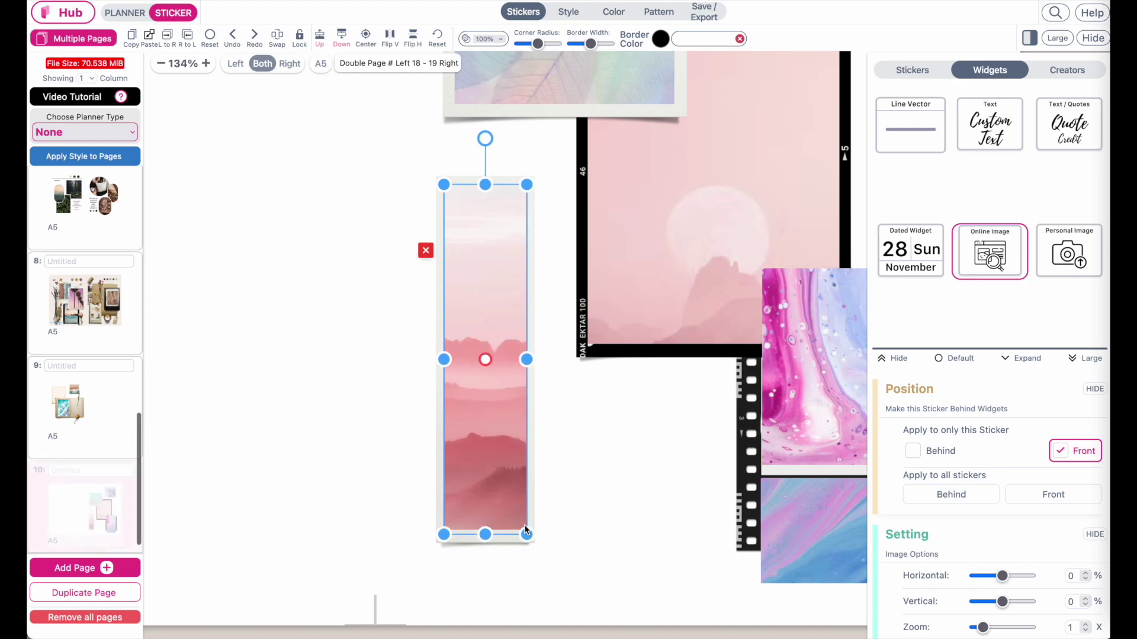
# Send the pink and blue marbled photo on the film strip behind the large black frame.
pyautogui.scroll(5, 596, 250)
pyautogui.click(548, 427)
pyautogui.scroll(-5, 463, 335)
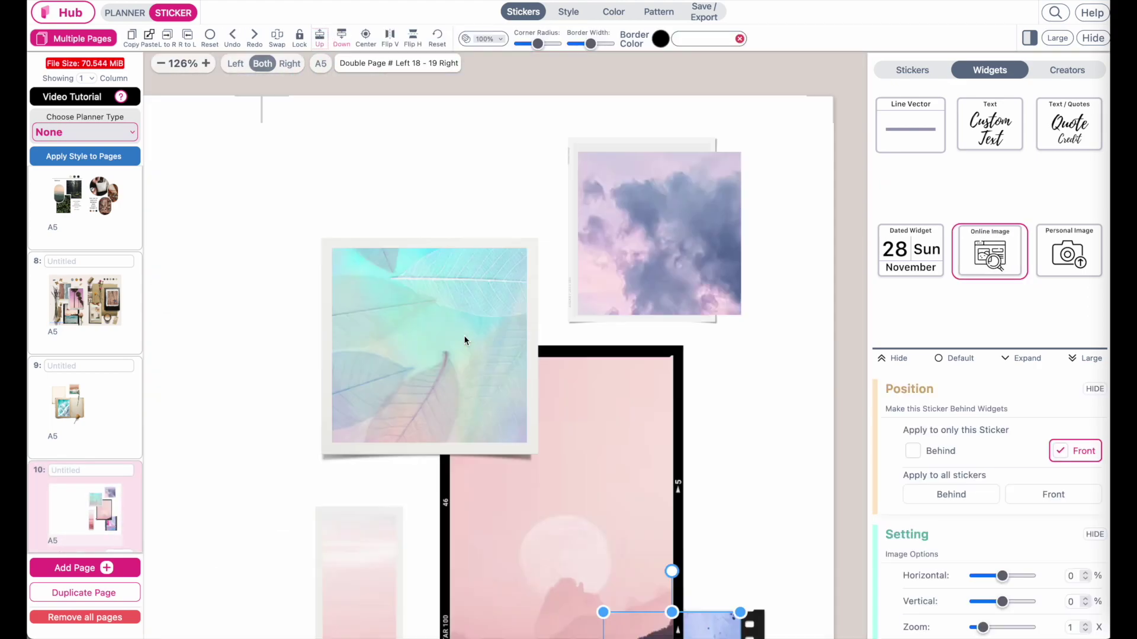
pyautogui.scroll(-2, 718, 439)
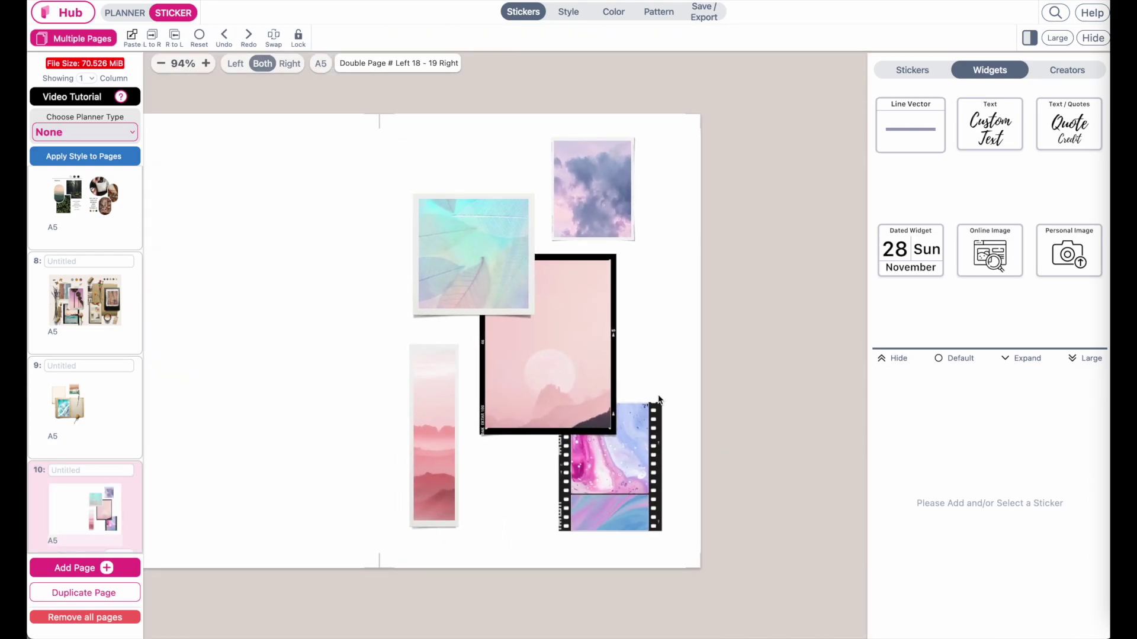
# Add the diagonal tape mockup sticker, shrink it and place it across the leaves frame's upper-left corner.
pyautogui.click(911, 72)
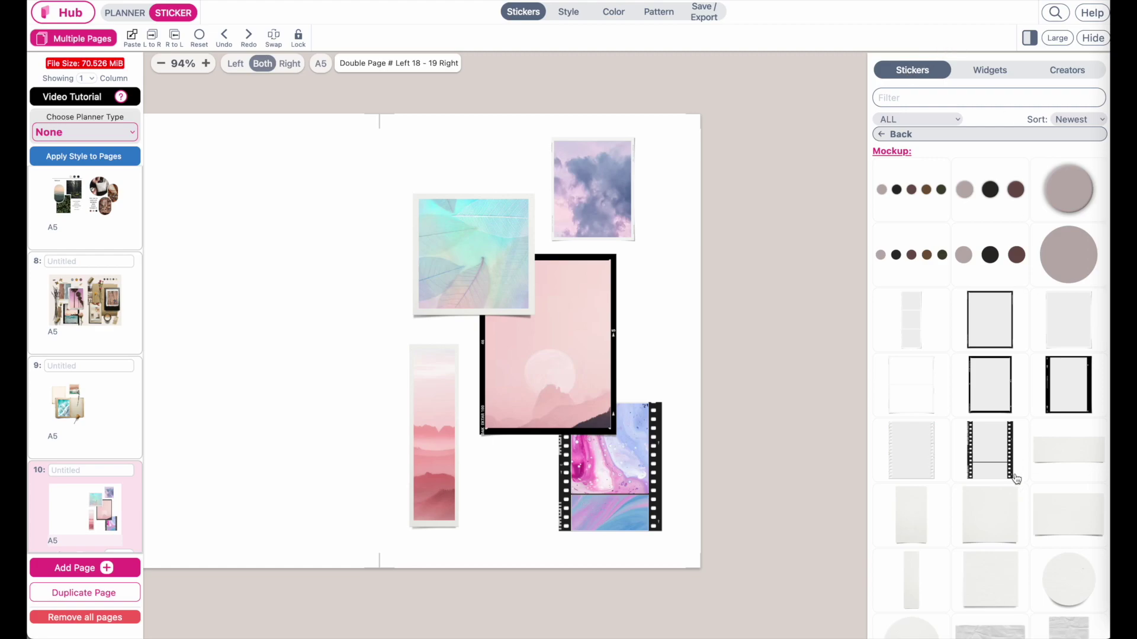
pyautogui.scroll(-10, 1016, 479)
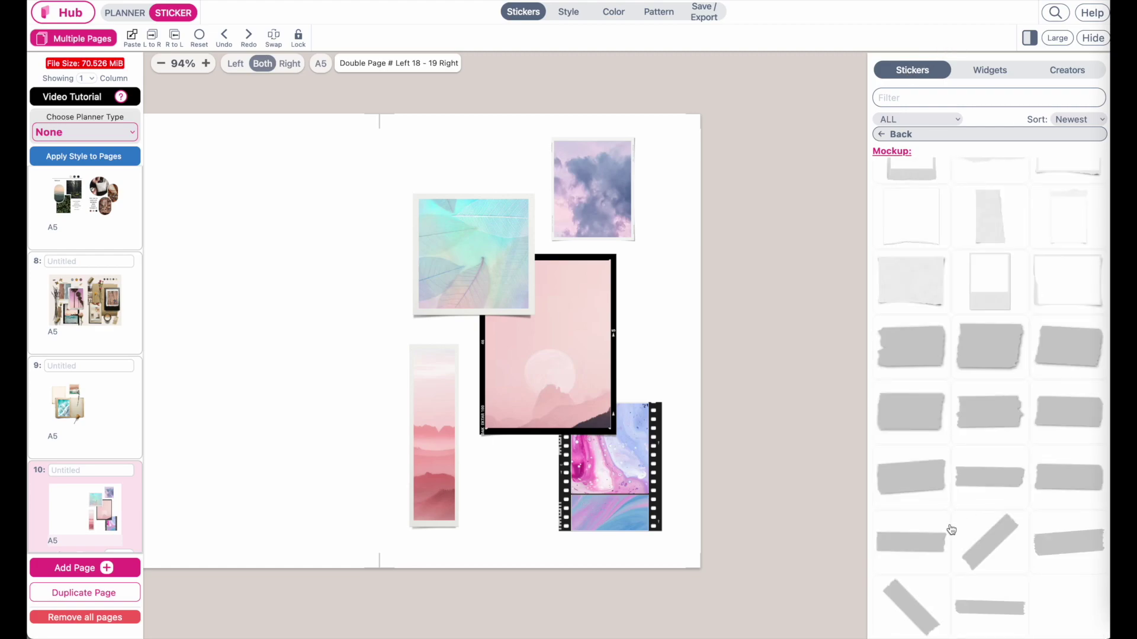
pyautogui.click(997, 537)
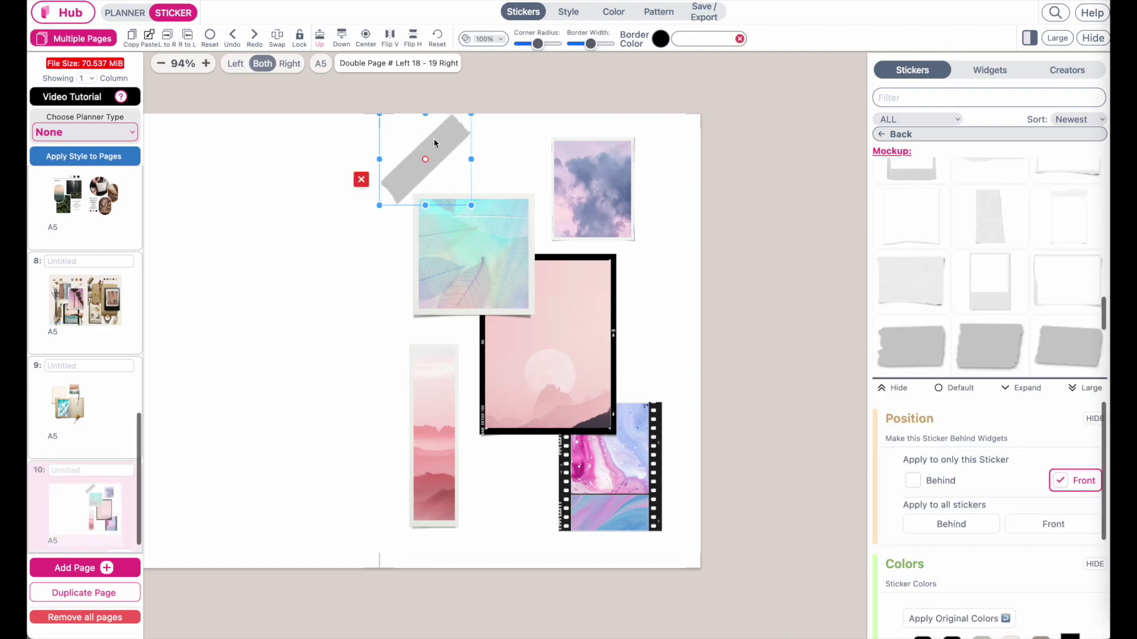
pyautogui.moveTo(431, 137); pyautogui.dragTo(439, 180)
pyautogui.moveTo(471, 244); pyautogui.dragTo(438, 213)
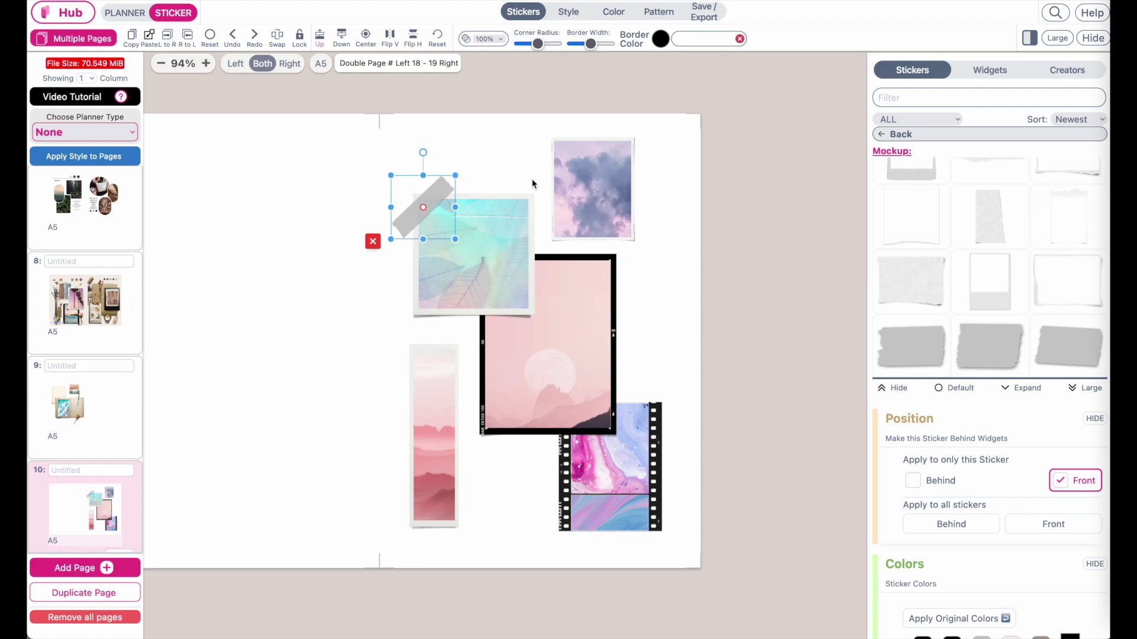
# Recolor the diagonal tape with a custom periwinkle sampled from the cloud photo and set its opacity to 70%.
pyautogui.scroll(-5, 972, 503)
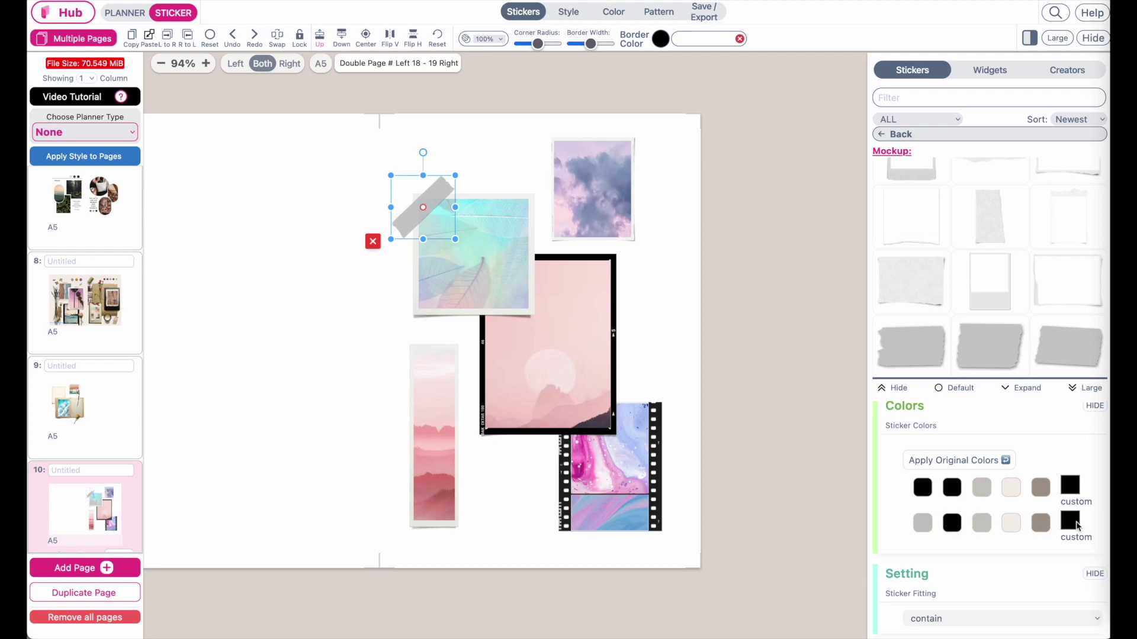
pyautogui.click(1074, 520)
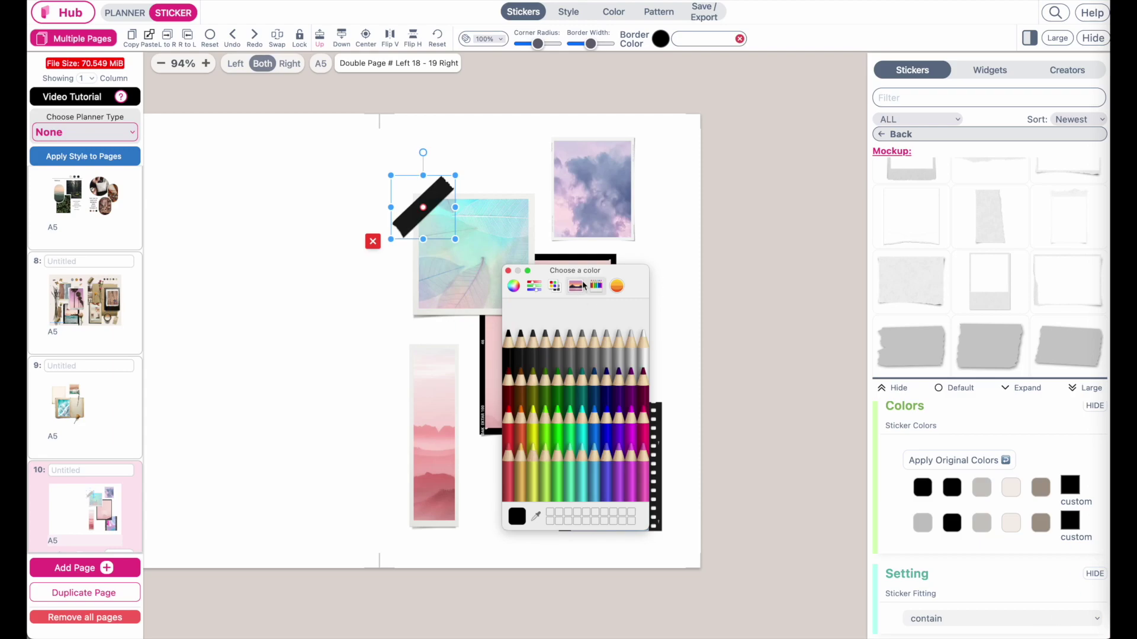
pyautogui.moveTo(634, 285); pyautogui.dragTo(811, 222)
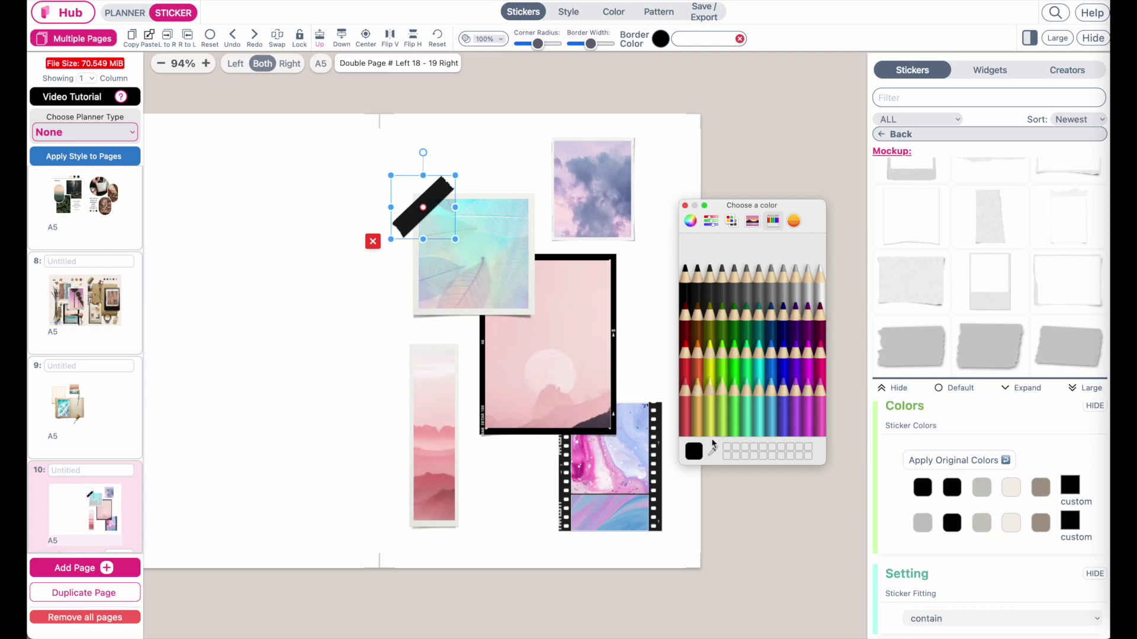
pyautogui.click(598, 177)
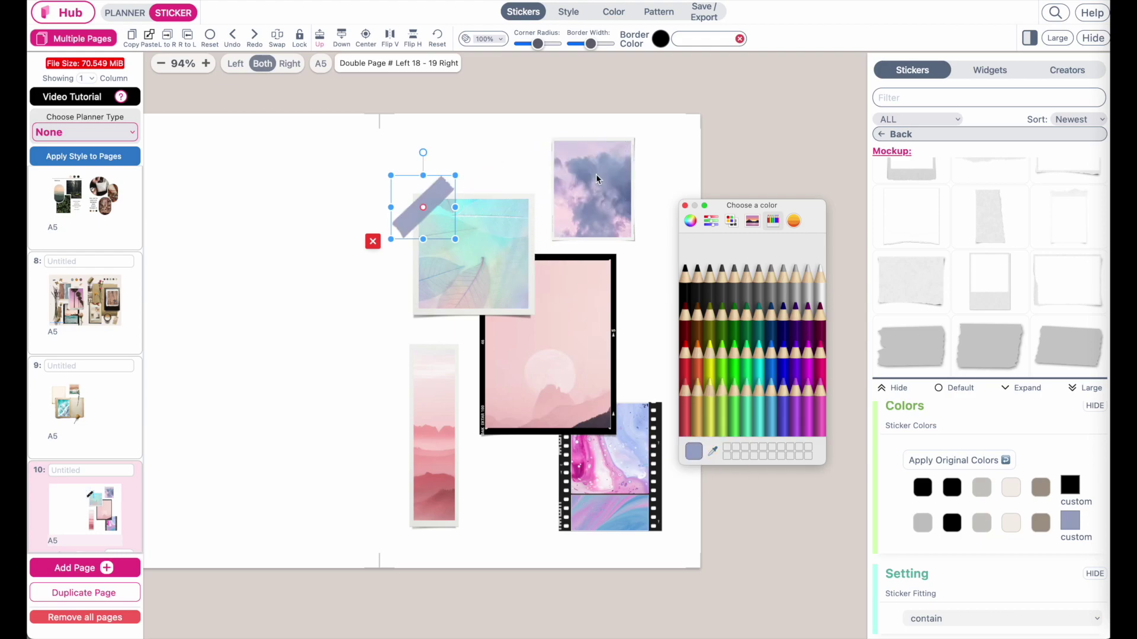
pyautogui.click(685, 205)
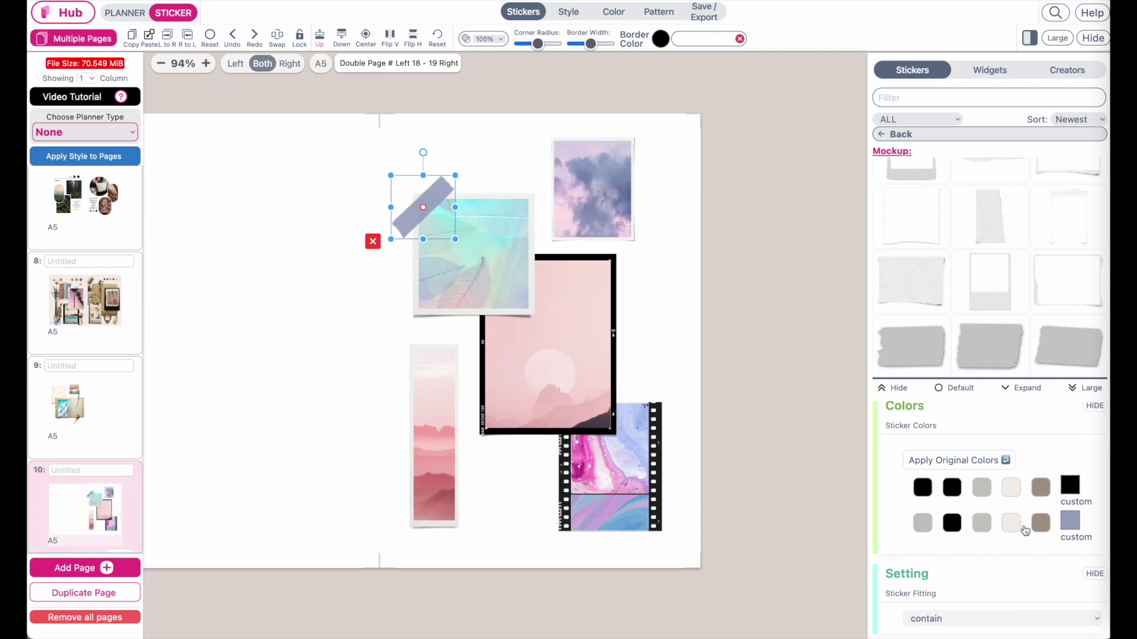
pyautogui.click(500, 38)
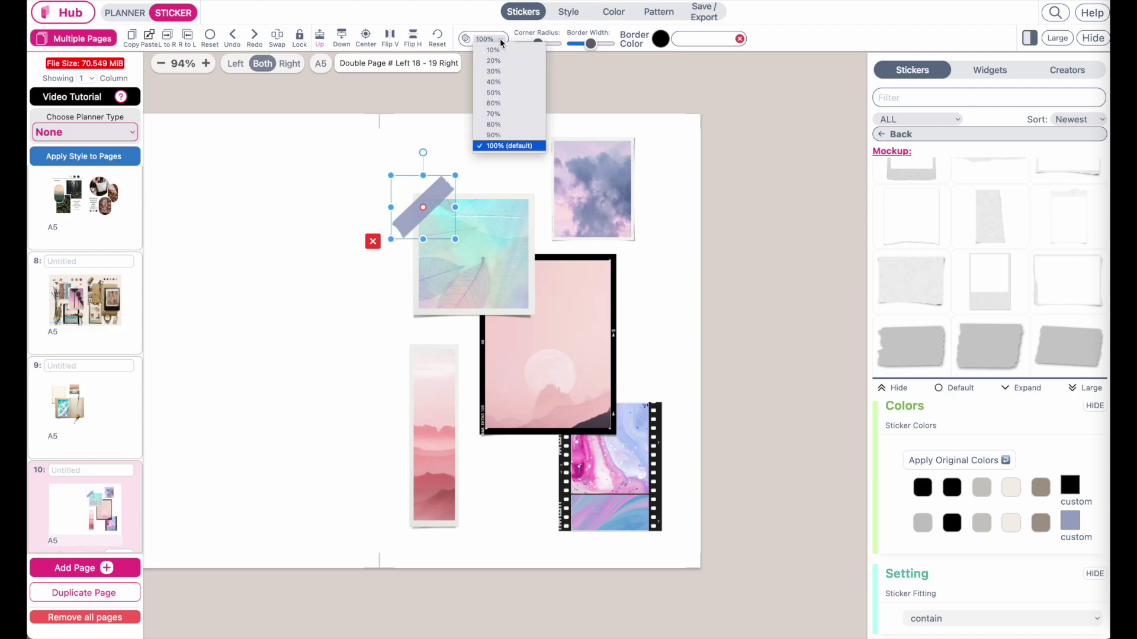
pyautogui.click(497, 115)
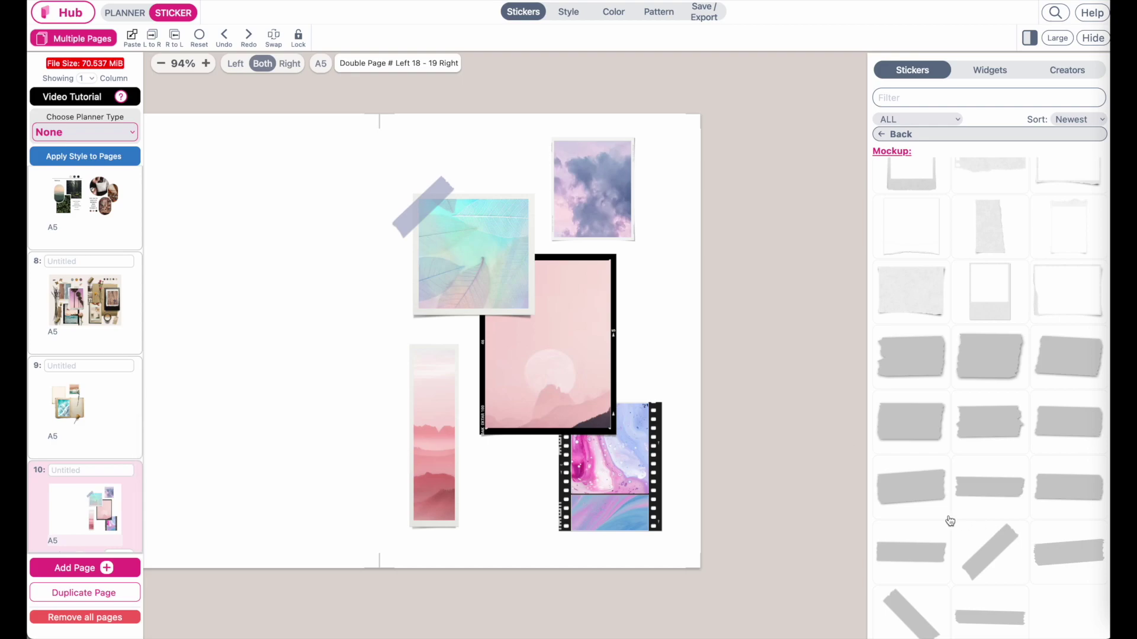
# Add a short, slightly slanted tape sticker and place it small over the top edge of the cloud photo.
pyautogui.click(919, 498)
pyautogui.click(452, 155)
pyautogui.moveTo(469, 159); pyautogui.dragTo(614, 142)
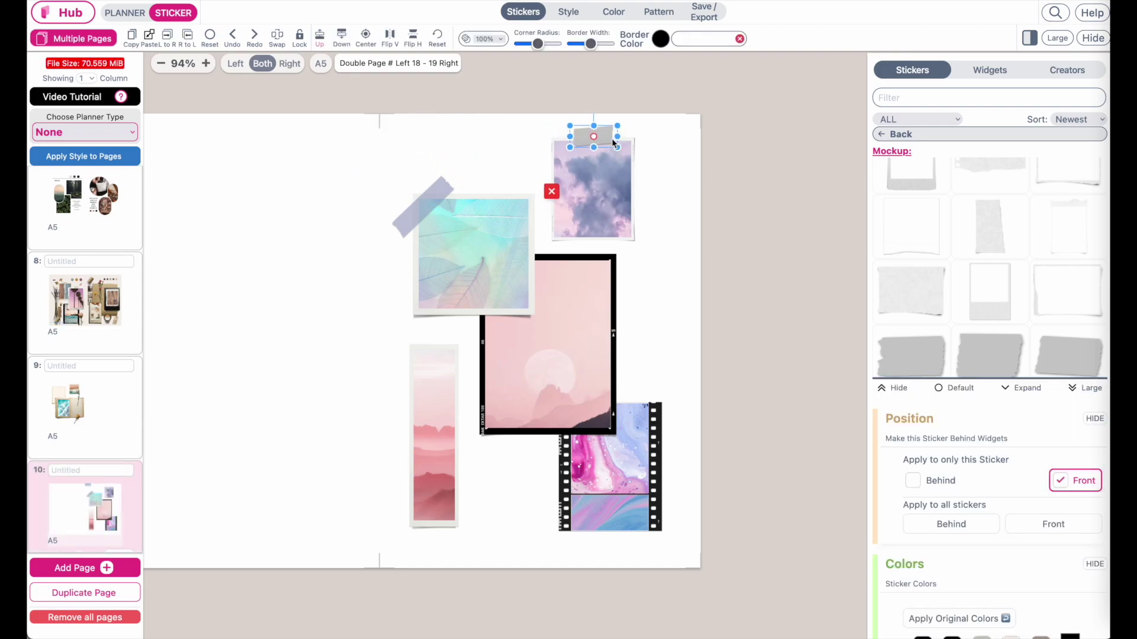
# Recolor the short tape with a custom dark slate blue sampled from the cloud photo and set its opacity to 70%.
pyautogui.scroll(-3, 982, 472)
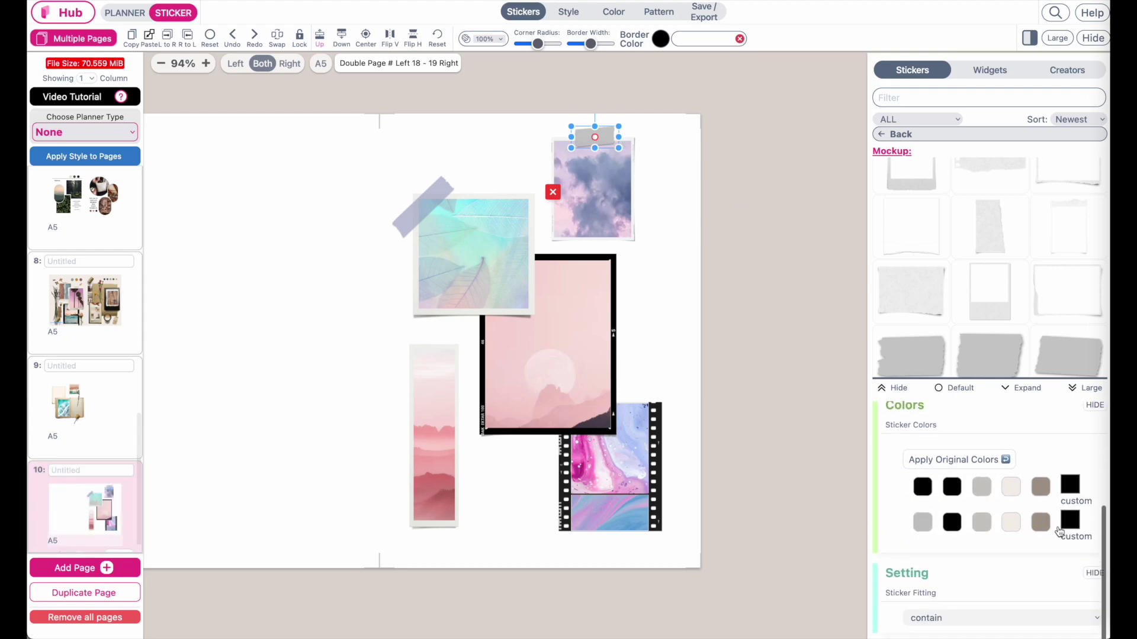
pyautogui.click(1065, 524)
pyautogui.click(713, 452)
pyautogui.click(629, 194)
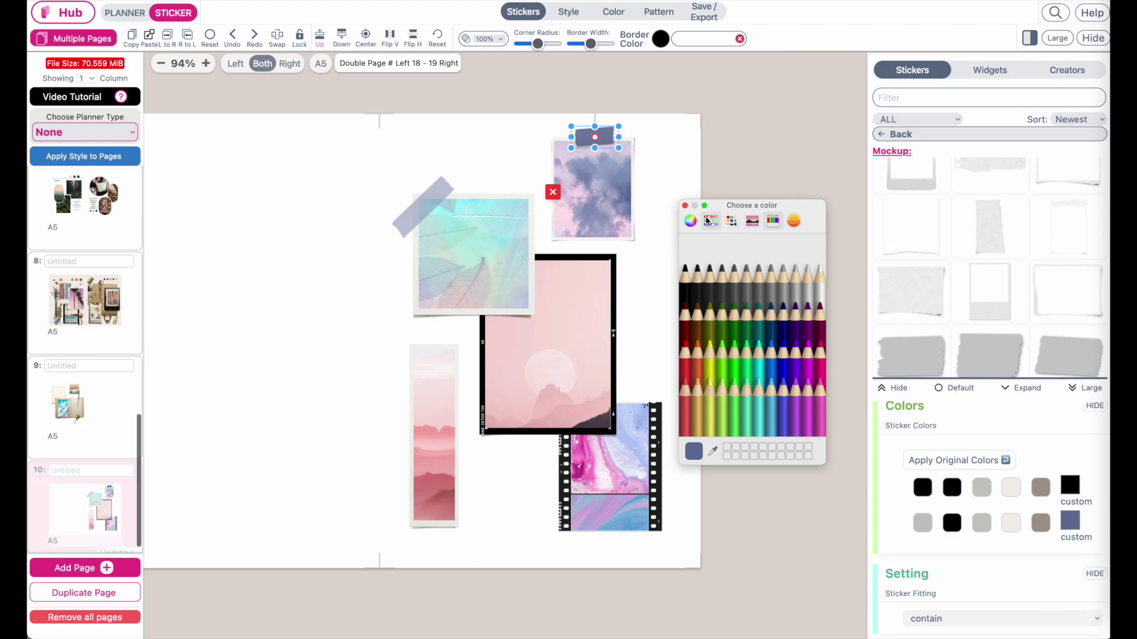
pyautogui.click(685, 205)
pyautogui.click(491, 40)
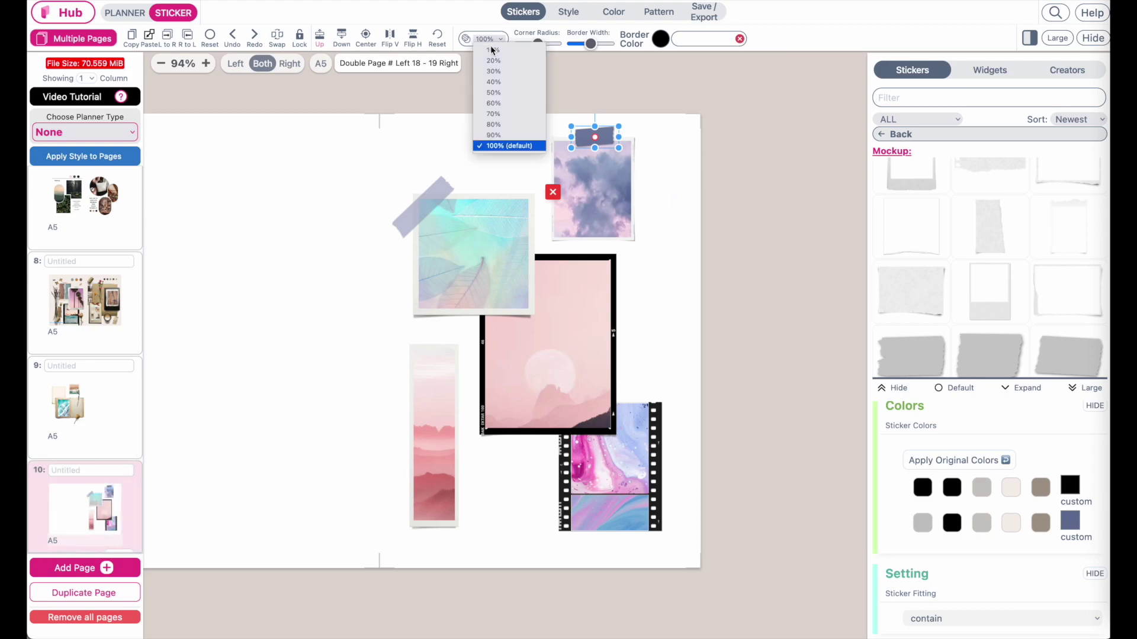
pyautogui.click(497, 118)
# Add a small translucent tape sticker over the top edge of the pink mountain strip and recolor it with a custom dusty rose.
pyautogui.scroll(-1, 1030, 277)
pyautogui.scroll(-3, 1030, 277)
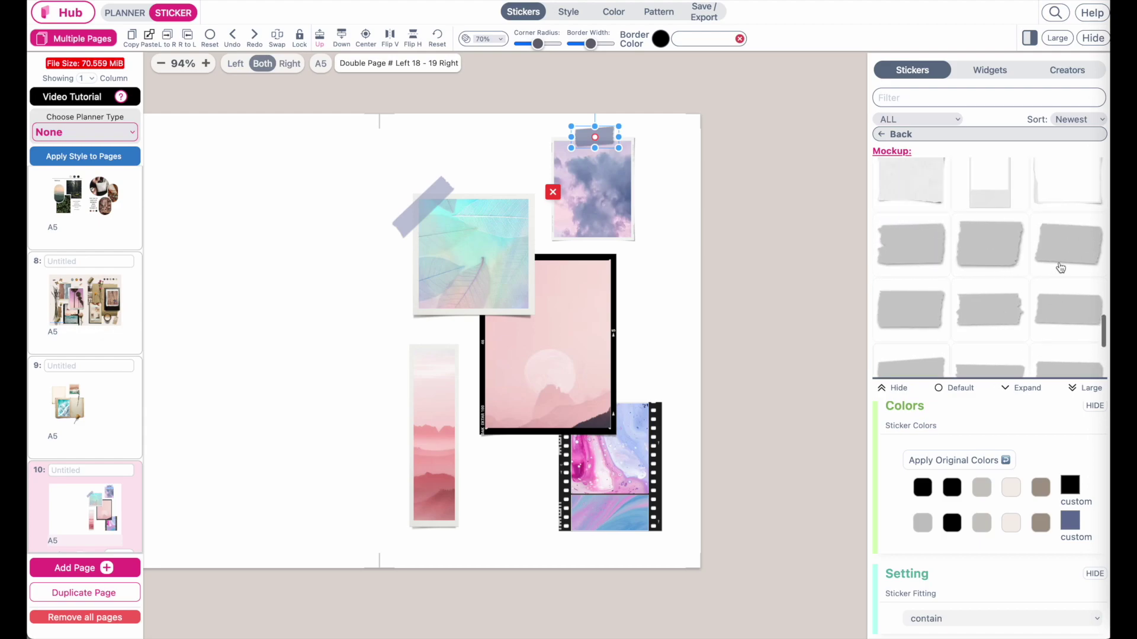
pyautogui.click(1060, 267)
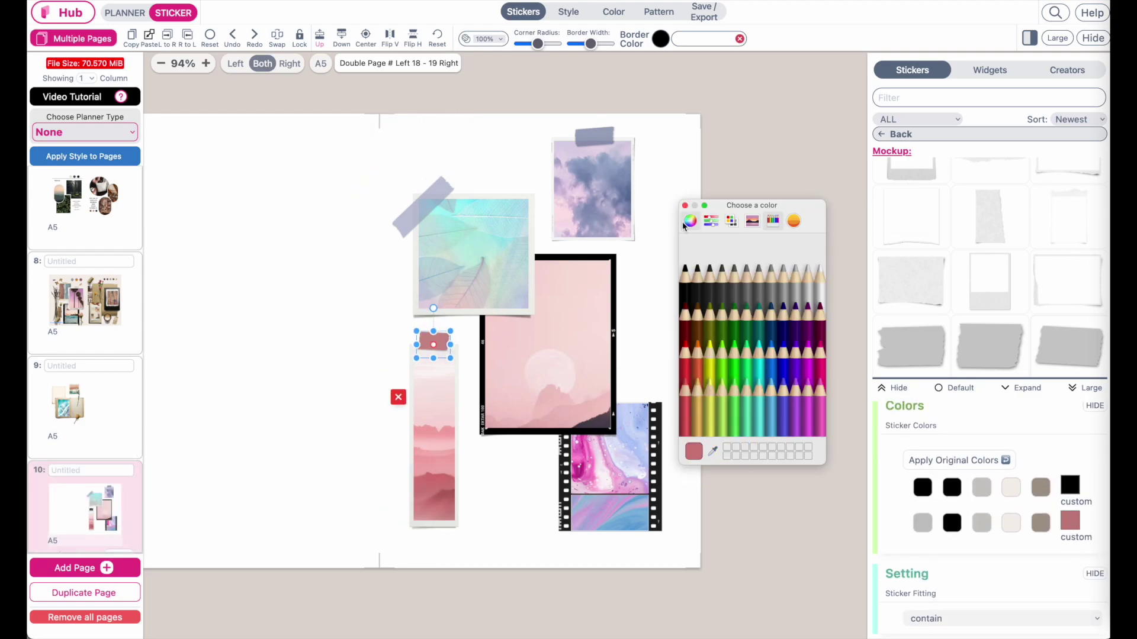
pyautogui.click(674, 254)
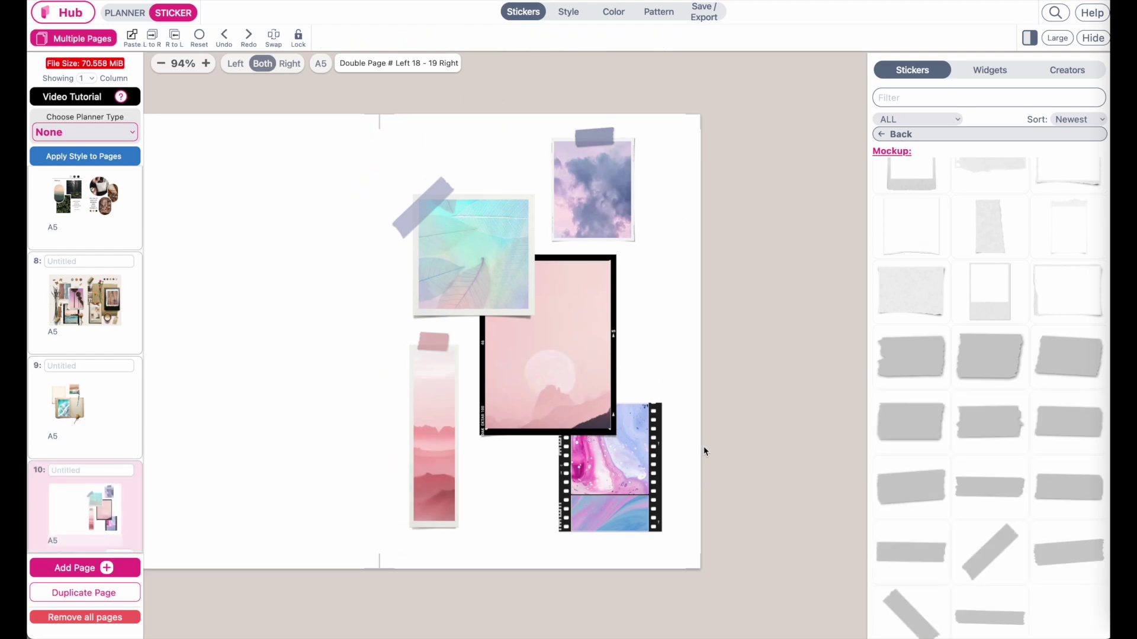
# Add the flat three-circle palette sticker from the Mockup set, shrink it and place it above the leaves photo, beside the cloud photo.
pyautogui.click(917, 135)
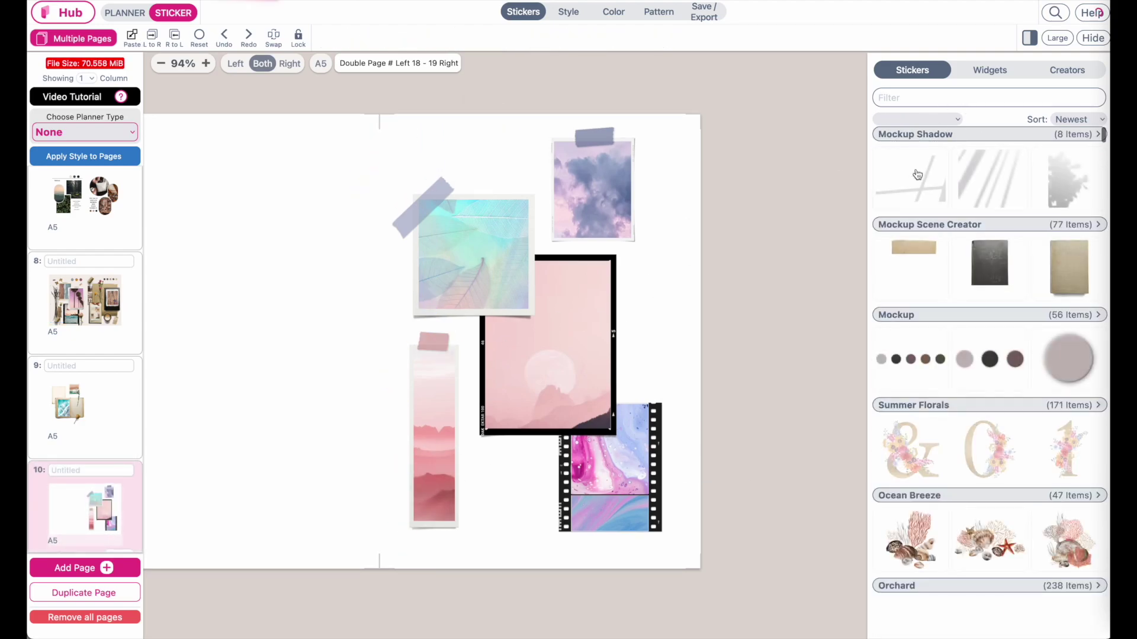
pyautogui.click(1062, 320)
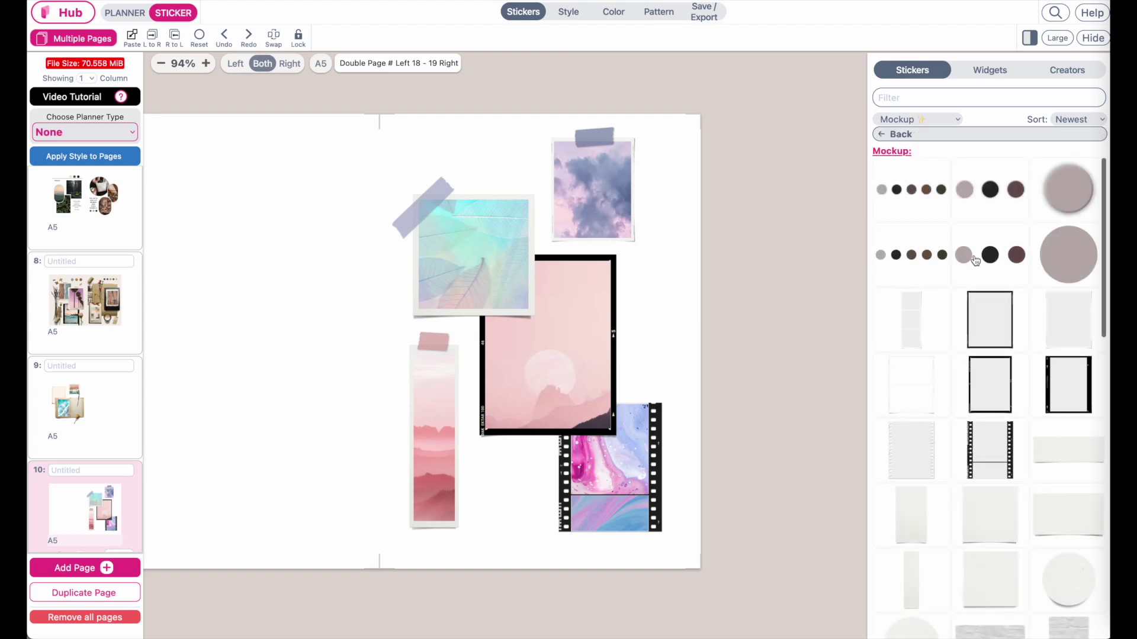
pyautogui.click(975, 260)
pyautogui.moveTo(468, 194); pyautogui.dragTo(502, 247)
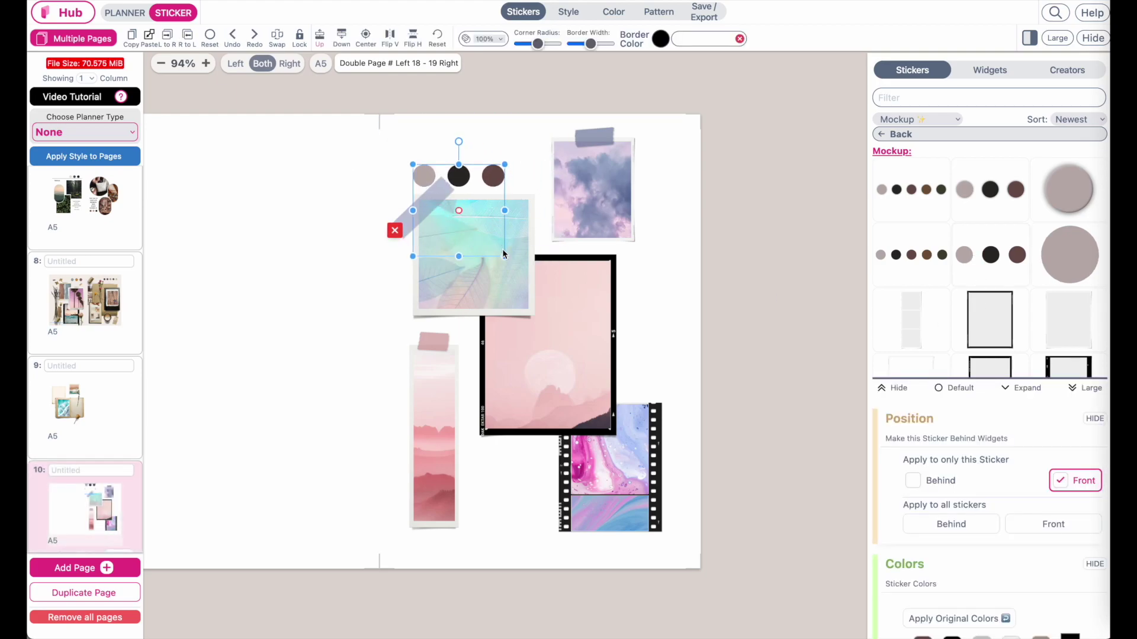
pyautogui.moveTo(517, 189); pyautogui.dragTo(531, 160)
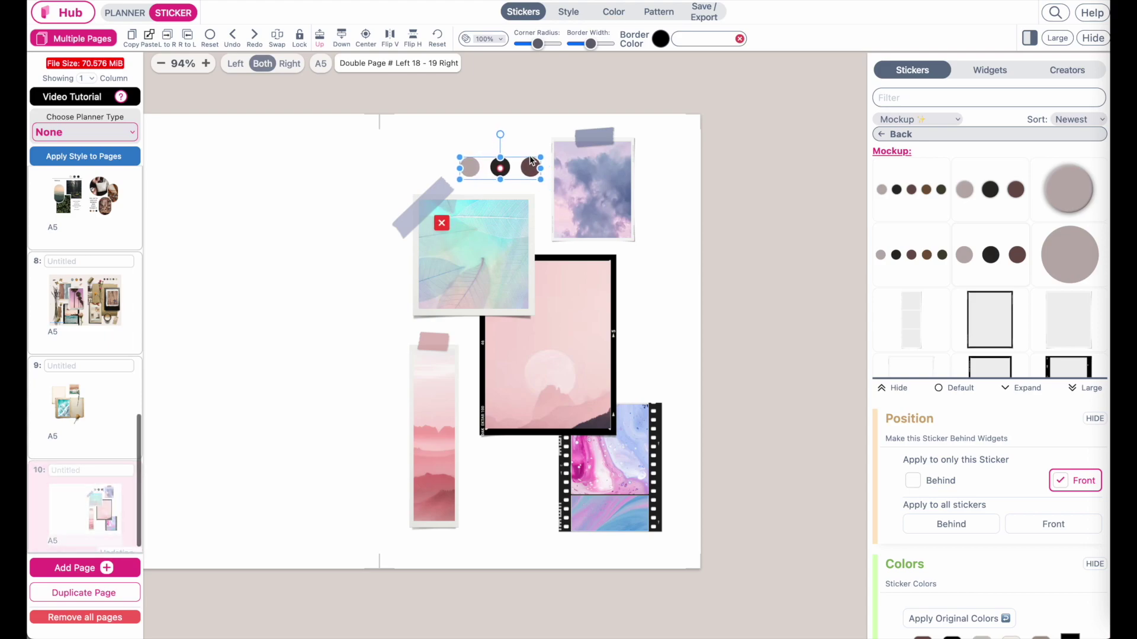
# Recolor the palette's right circle with a custom mint green sampled from the leaves photo.
pyautogui.scroll(-3, 964, 517)
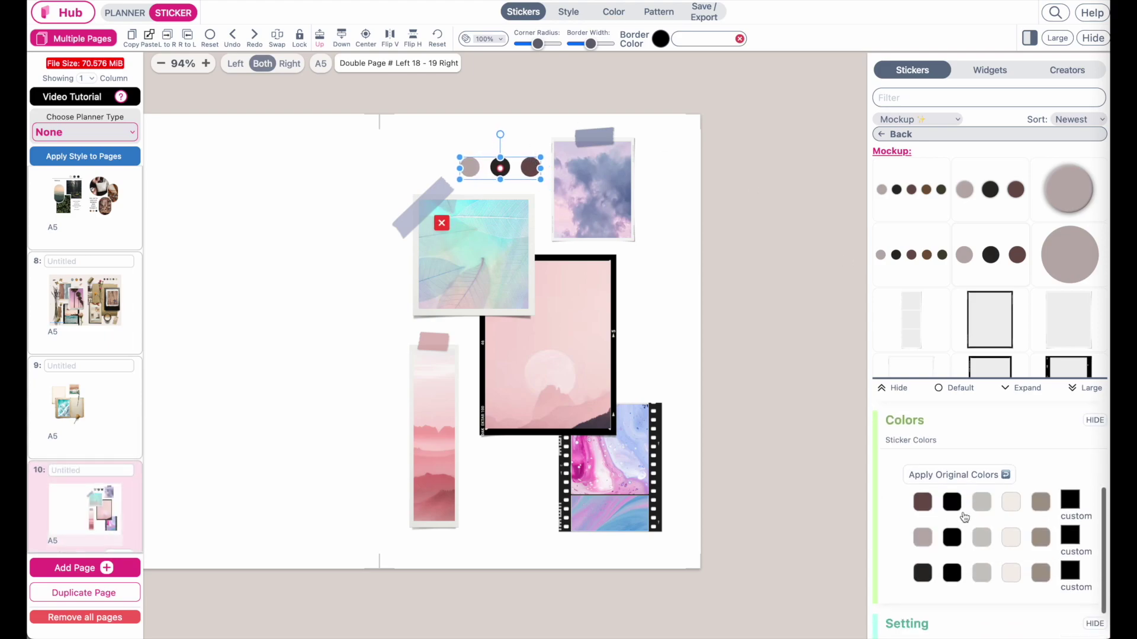
pyautogui.scroll(-1, 965, 517)
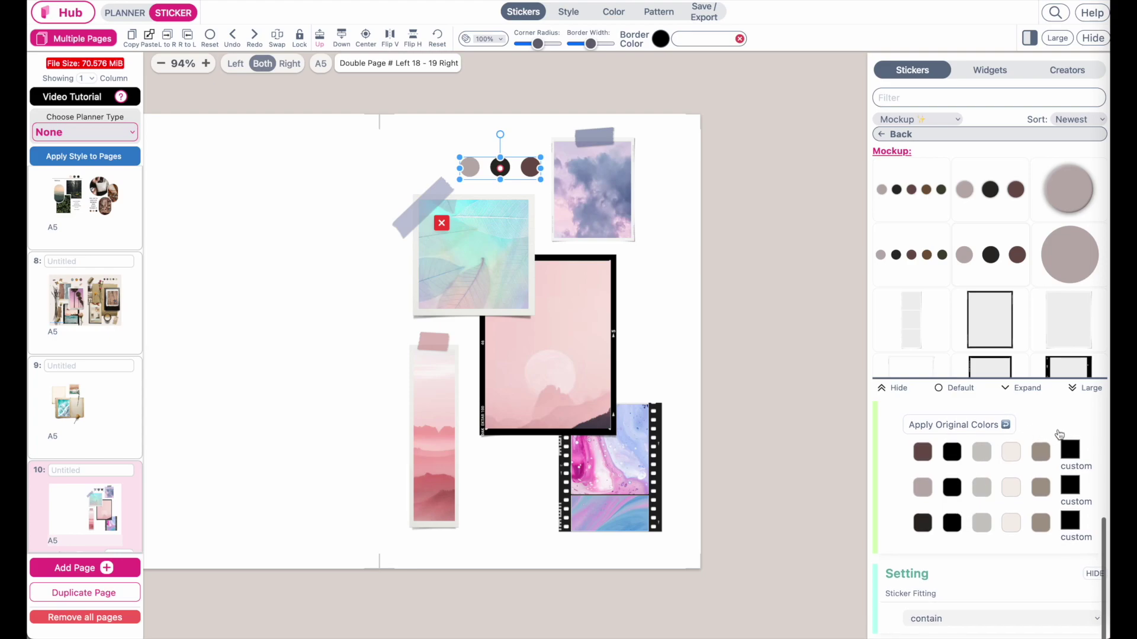
pyautogui.click(1071, 451)
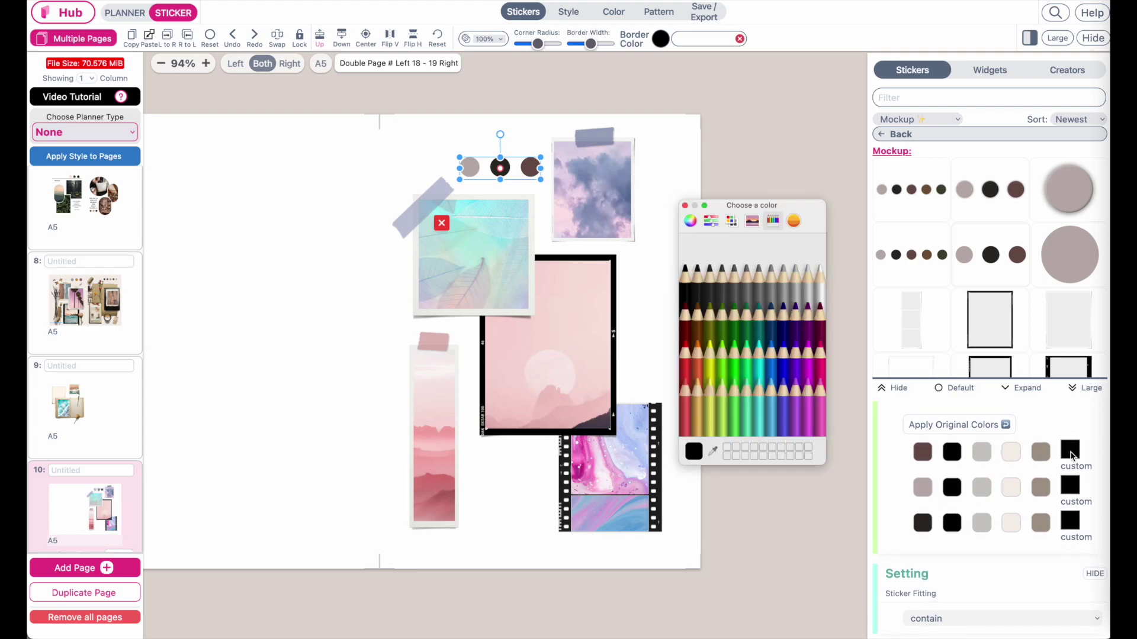
pyautogui.moveTo(817, 217)
pyautogui.mouseDown()
pyautogui.moveTo(750, 217)
pyautogui.moveTo(813, 217)
pyautogui.mouseUp()
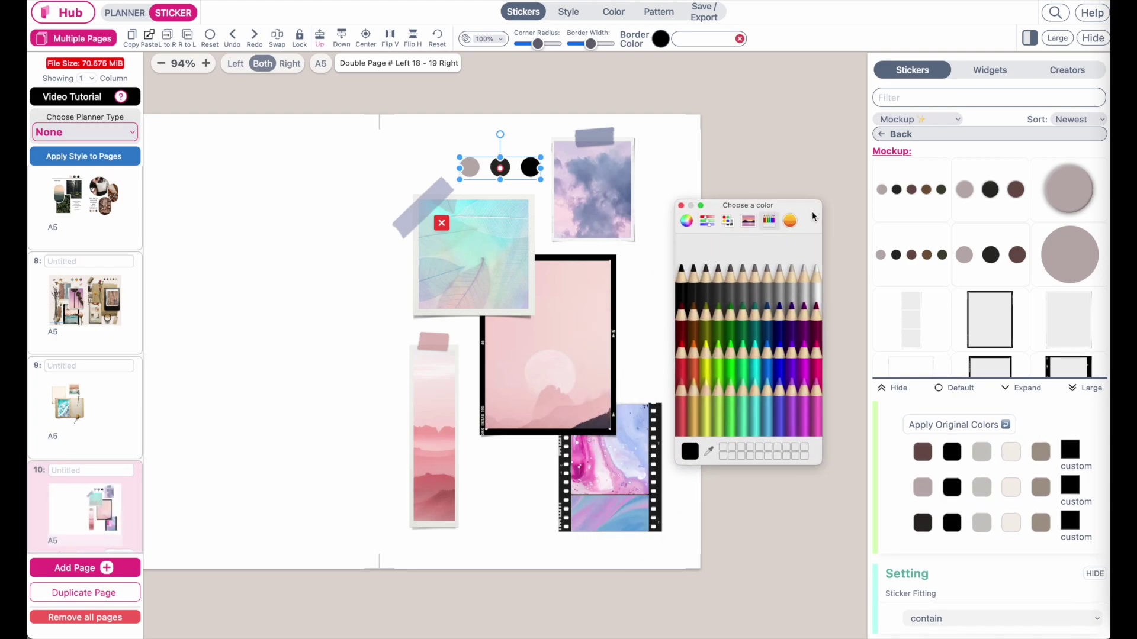
pyautogui.click(708, 452)
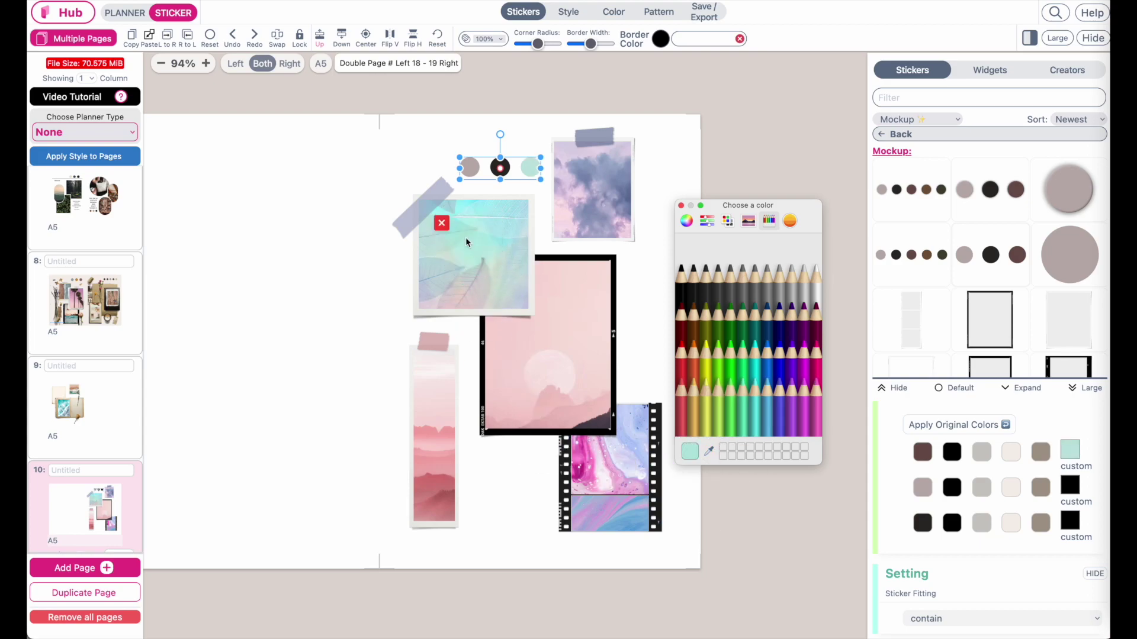
pyautogui.click(681, 205)
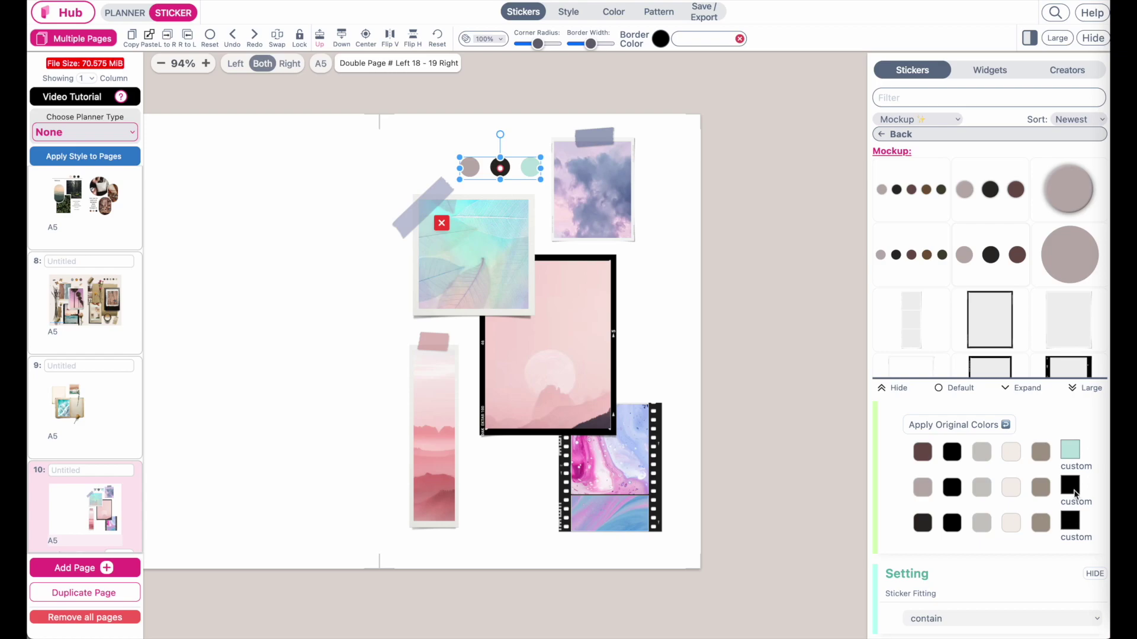
# Recolor the palette's left circle with a custom pale pink sampled from the framed moon photo.
pyautogui.click(1073, 491)
pyautogui.click(709, 451)
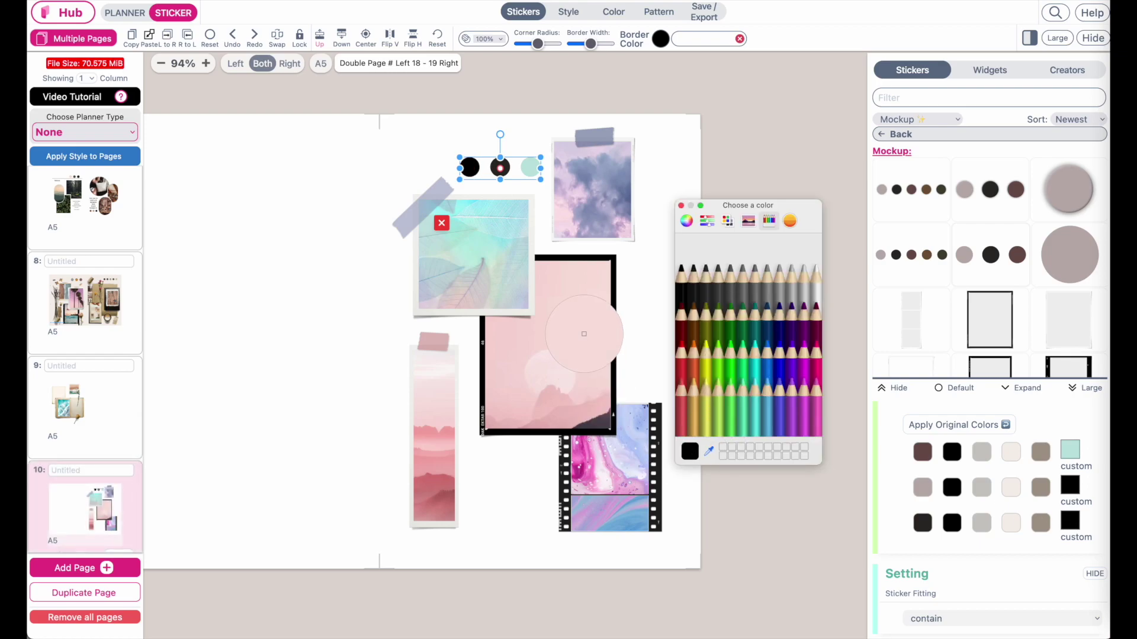
pyautogui.click(584, 334)
pyautogui.click(680, 205)
# Recolor the palette's middle circle with a custom slate blue sampled from the cloud photo and deselect the sticker.
pyautogui.click(1071, 522)
pyautogui.click(708, 451)
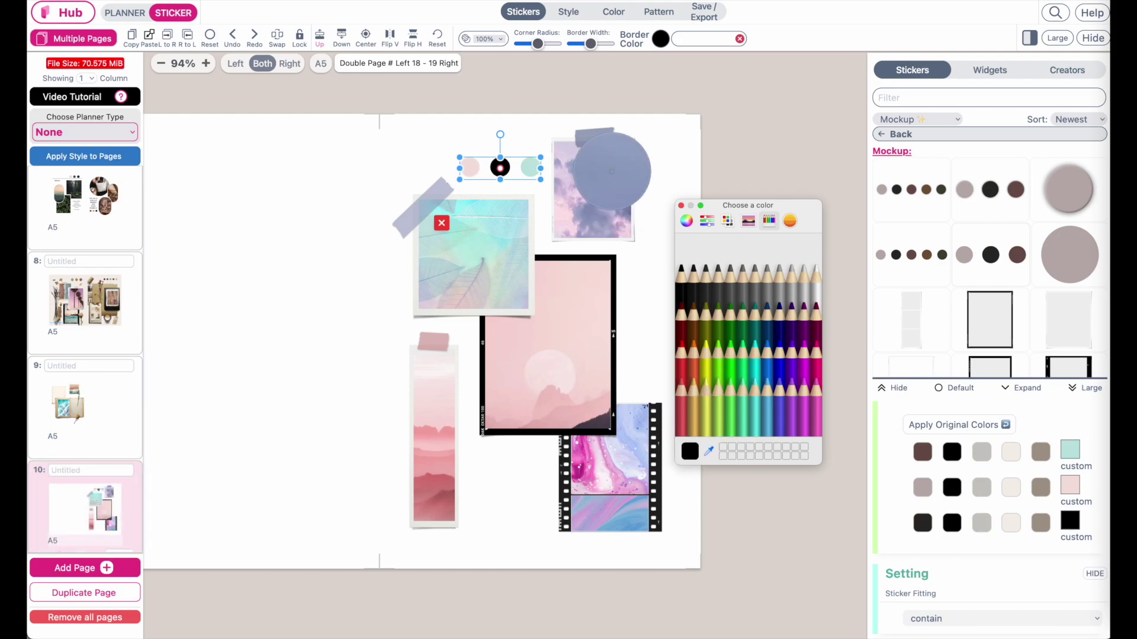
pyautogui.click(617, 187)
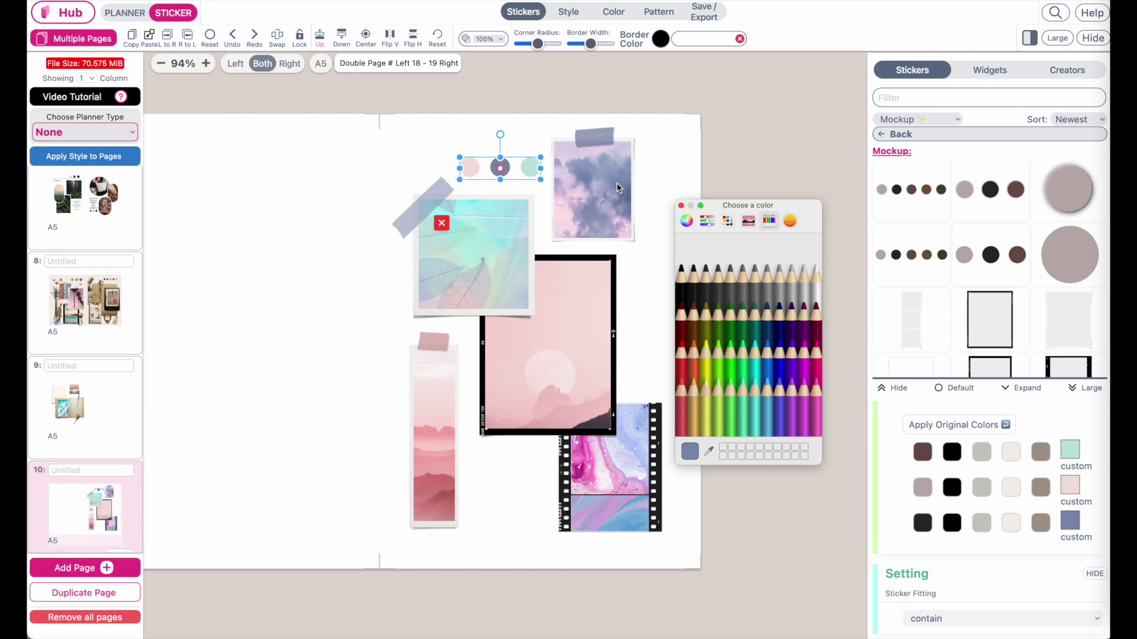
pyautogui.click(680, 206)
pyautogui.click(681, 183)
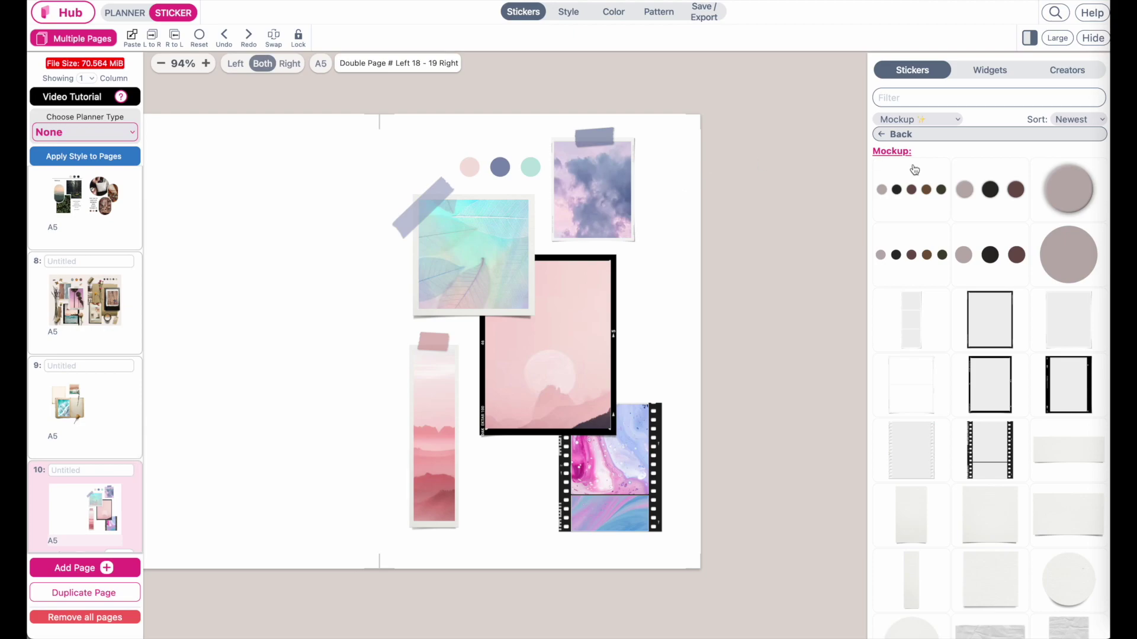
# Add a Text / Quotes widget and place it between the pink mountain strip and the film strip.
pyautogui.click(990, 71)
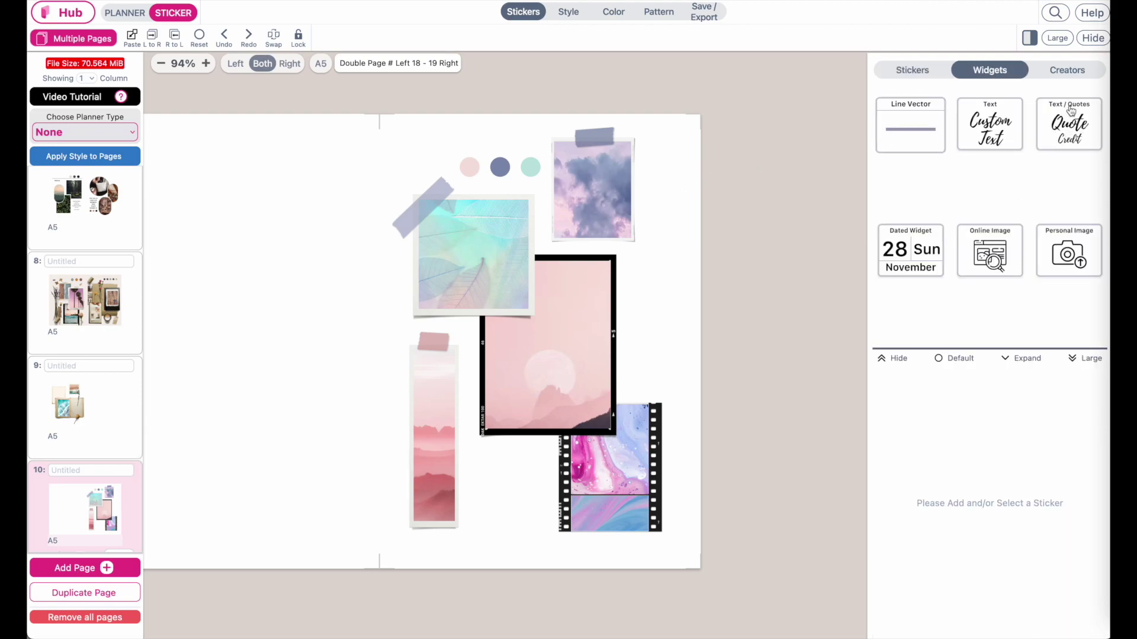
pyautogui.click(1084, 121)
pyautogui.moveTo(461, 158); pyautogui.dragTo(524, 500)
# Filter the famous quotes by "learn" and apply "Learning is finding out what you already know." to the quote widget.
pyautogui.click(955, 358)
pyautogui.scroll(-3, 989, 468)
pyautogui.scroll(3, 1000, 455)
pyautogui.scroll(-10, 1001, 456)
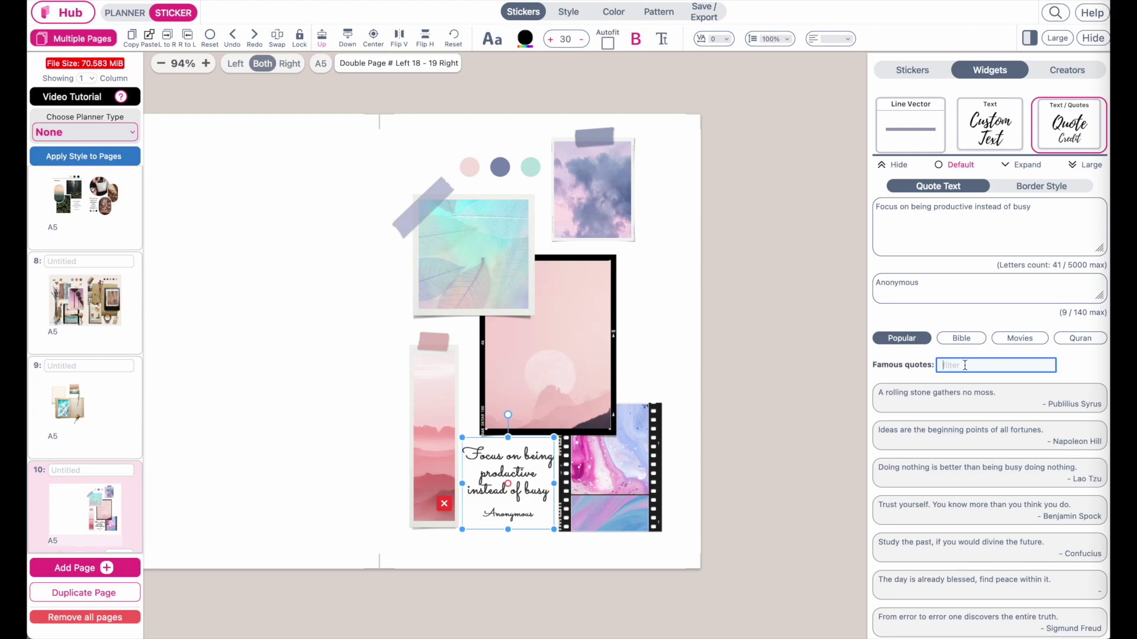
pyautogui.write('learn')
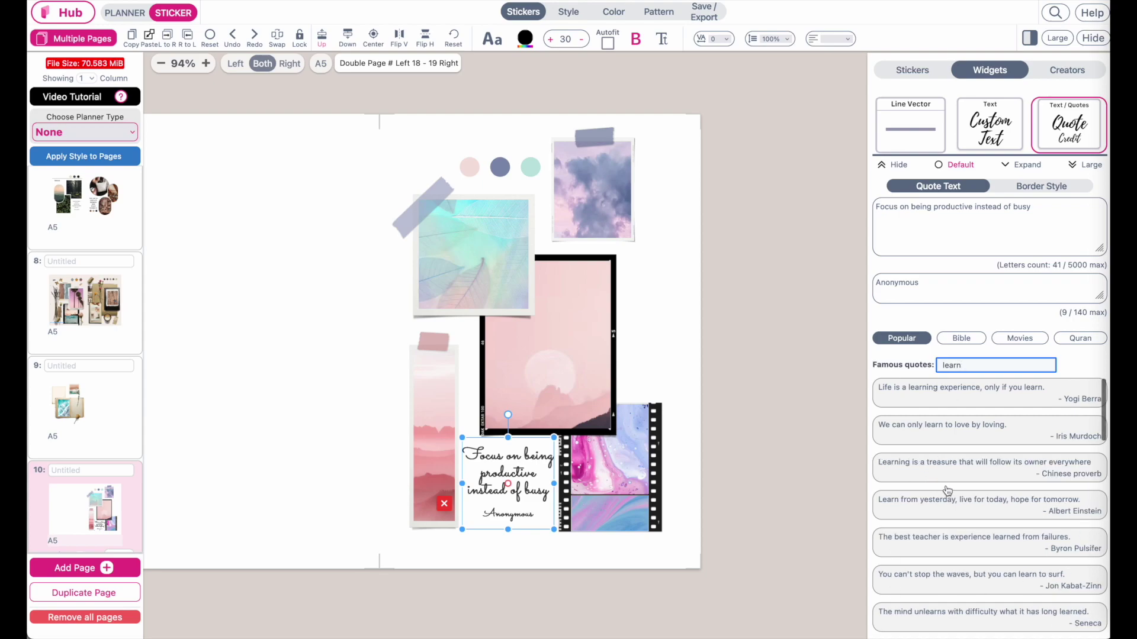
pyautogui.scroll(-3, 947, 490)
pyautogui.scroll(-6, 947, 490)
pyautogui.scroll(-5, 947, 490)
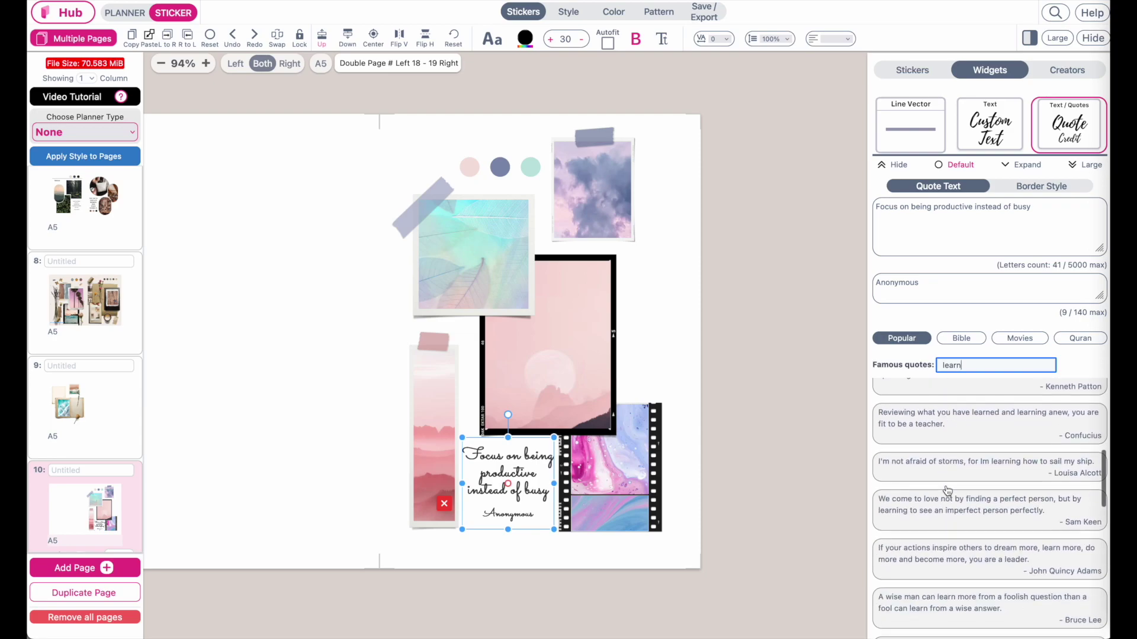
pyautogui.scroll(-10, 947, 490)
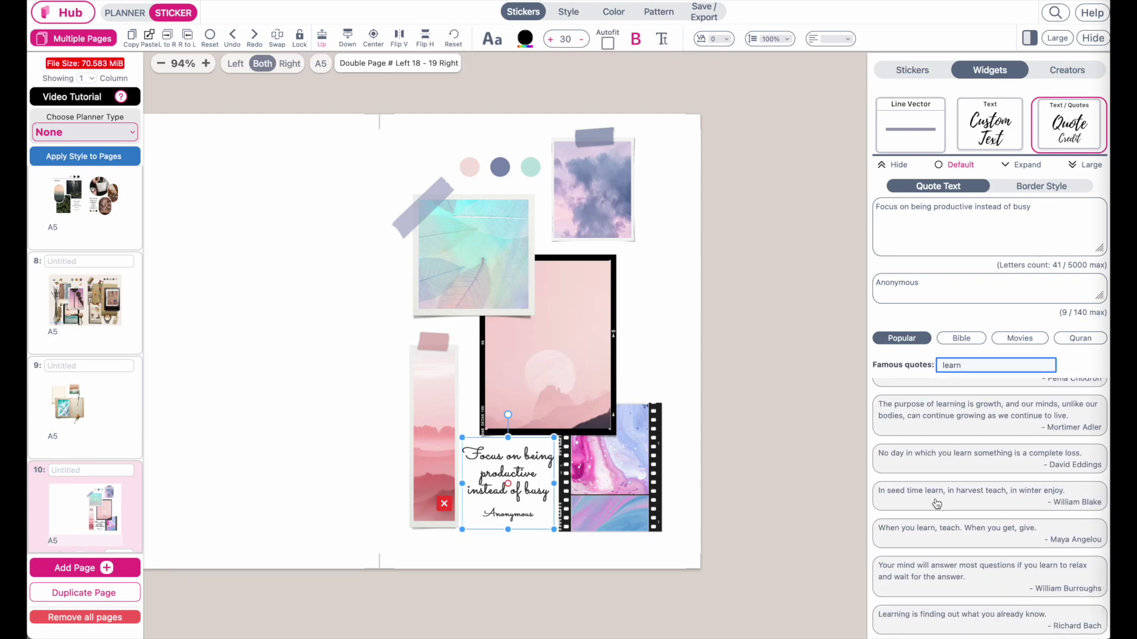
pyautogui.scroll(-5, 937, 503)
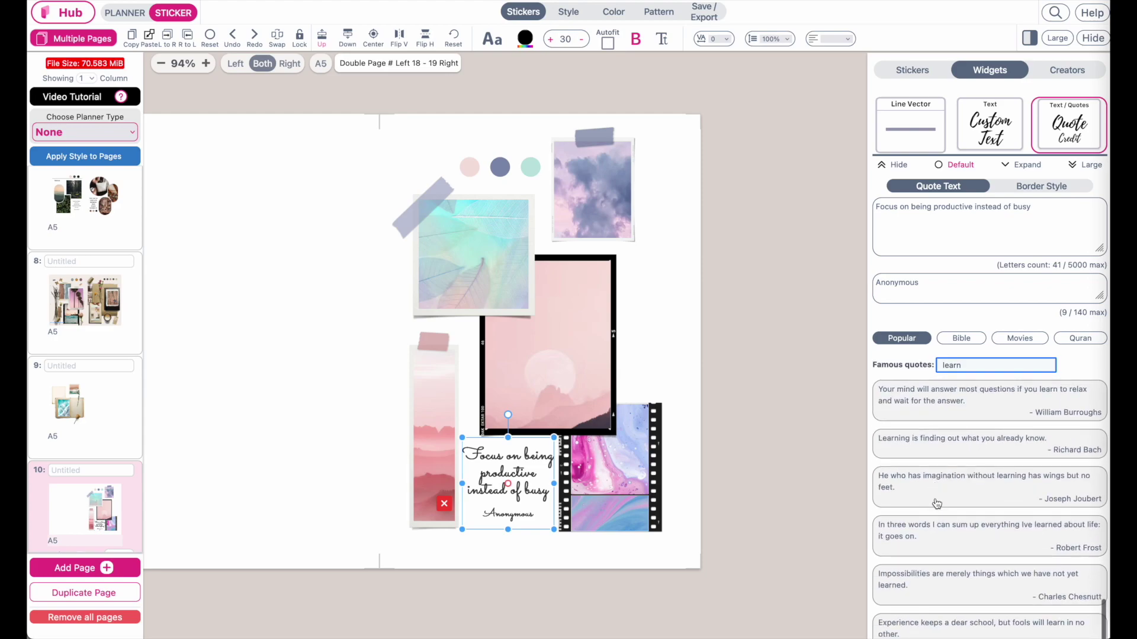
pyautogui.click(957, 445)
# Move the quote up into the gap and style it in non-bold Raleway-Italic-VariableFont_wght at size 22.
pyautogui.click(508, 478)
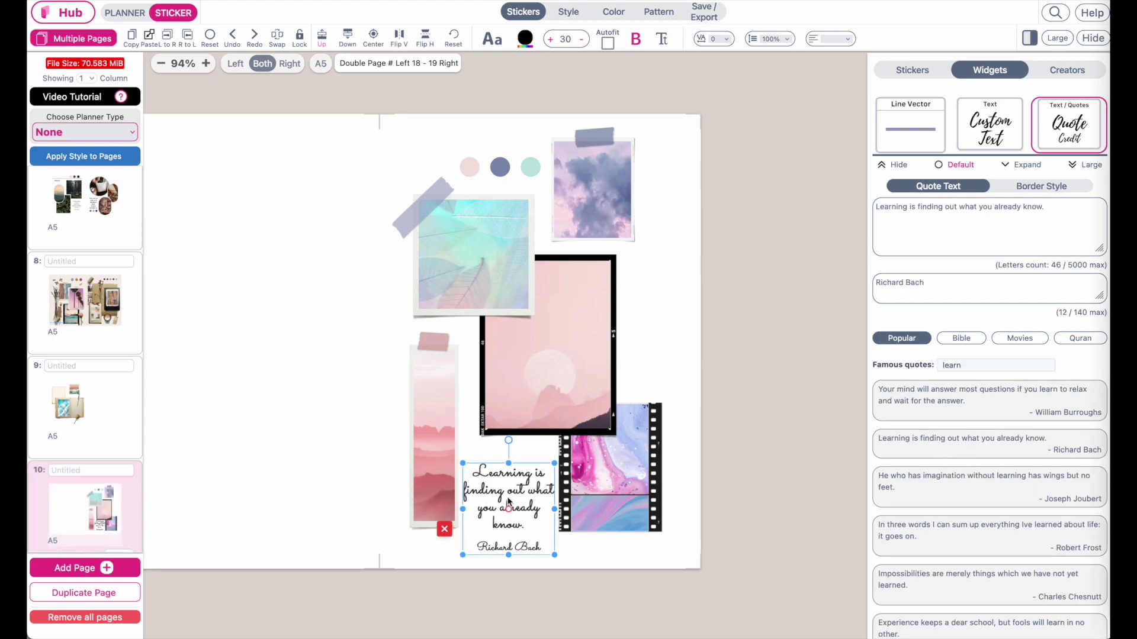
pyautogui.moveTo(507, 479); pyautogui.dragTo(508, 480)
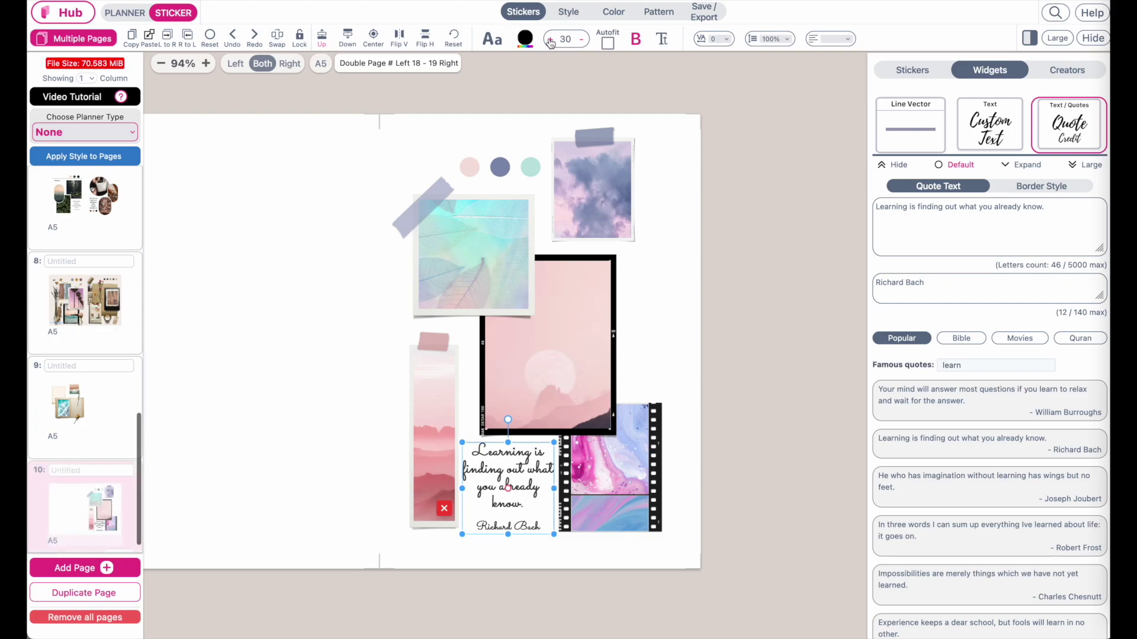
pyautogui.click(493, 43)
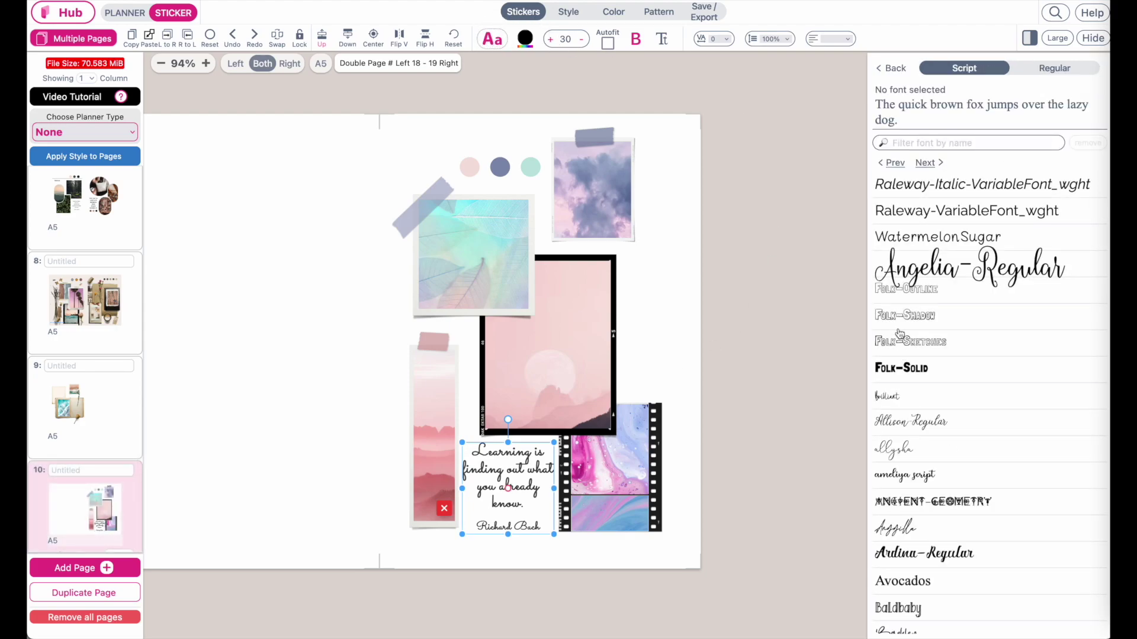
pyautogui.click(929, 192)
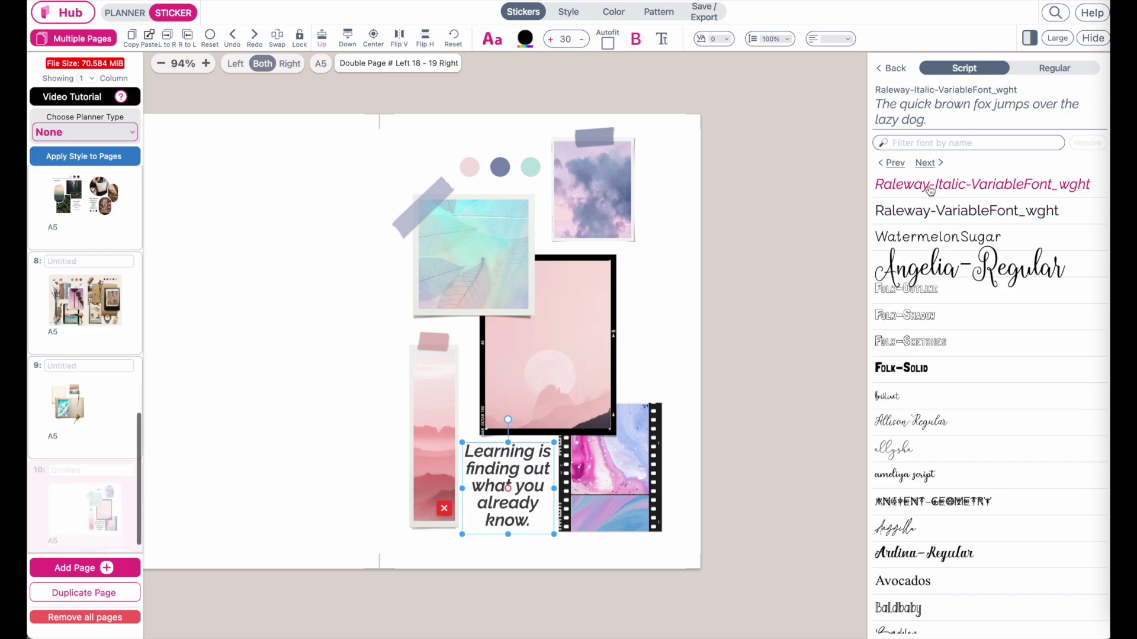
pyautogui.click(636, 38)
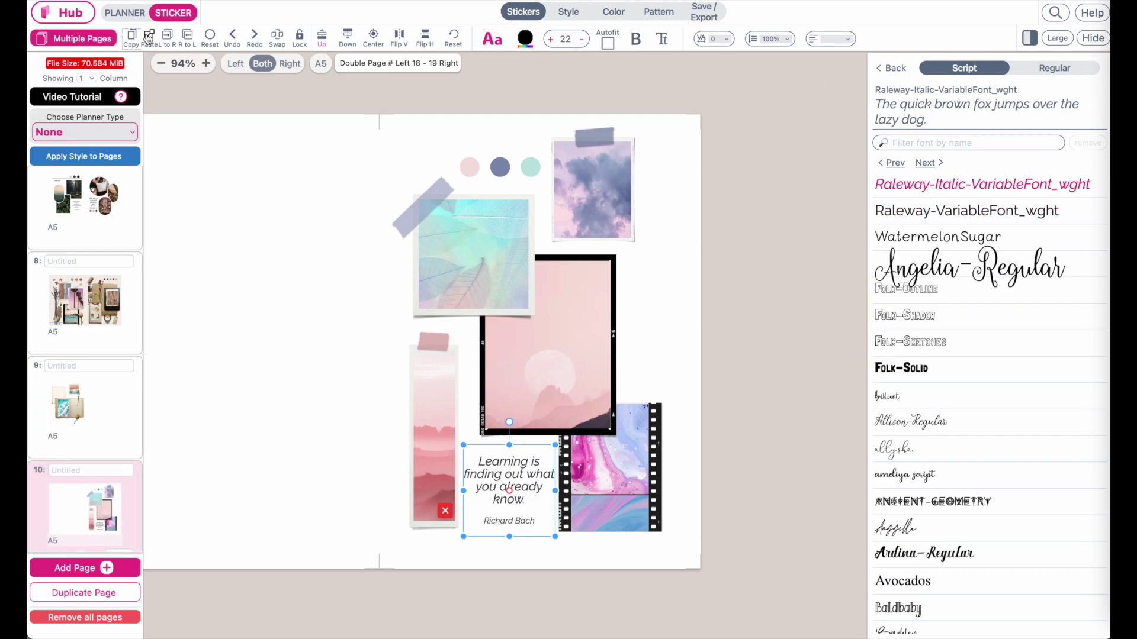
# Duplicate the quote, place the copy beside the moon frame's right edge and narrow its box to fit the margin.
pyautogui.moveTo(509, 485); pyautogui.dragTo(626, 320)
pyautogui.click(613, 308)
pyautogui.click(612, 307)
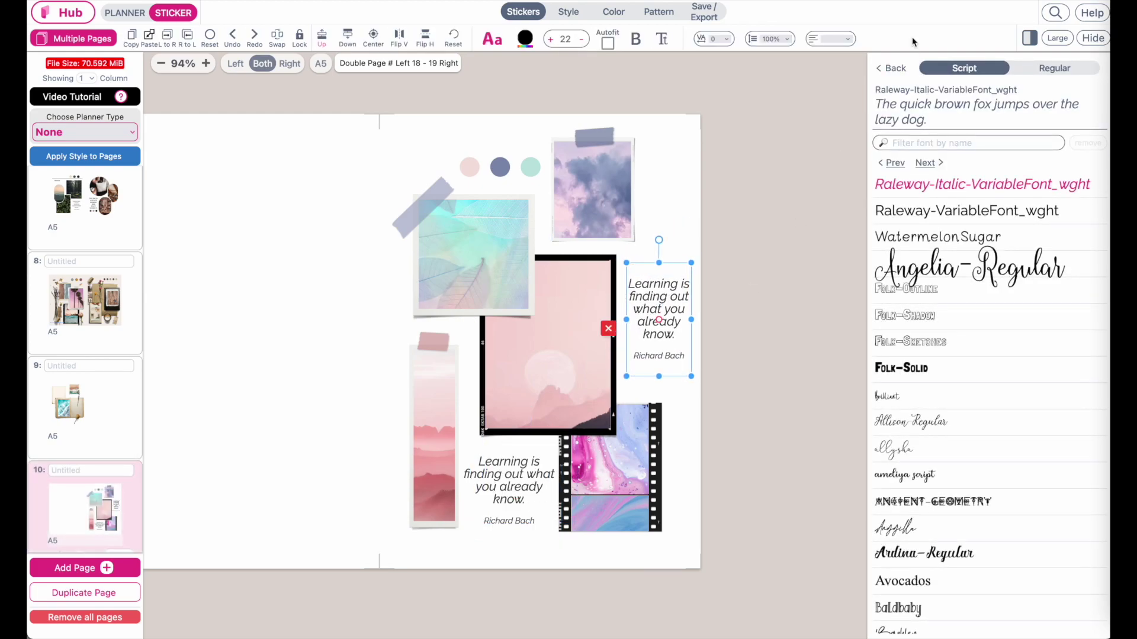
# Clear the credit of the copied quote and replace its text with "Pastel".
pyautogui.click(890, 69)
pyautogui.click(904, 287)
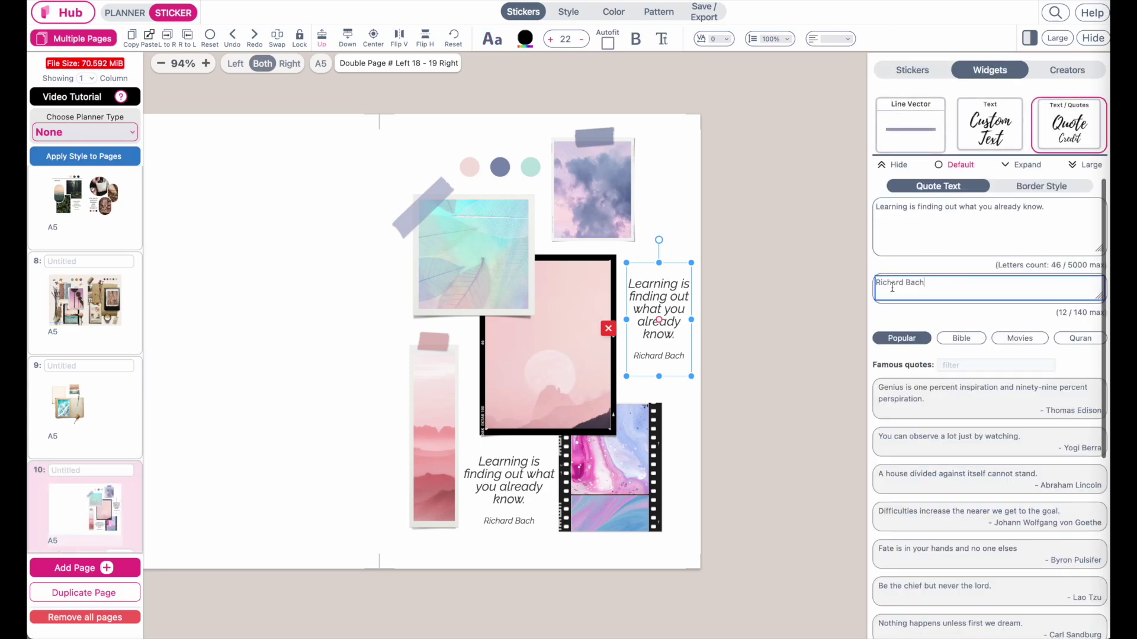
pyautogui.press('BackSpace')
pyautogui.click(882, 207)
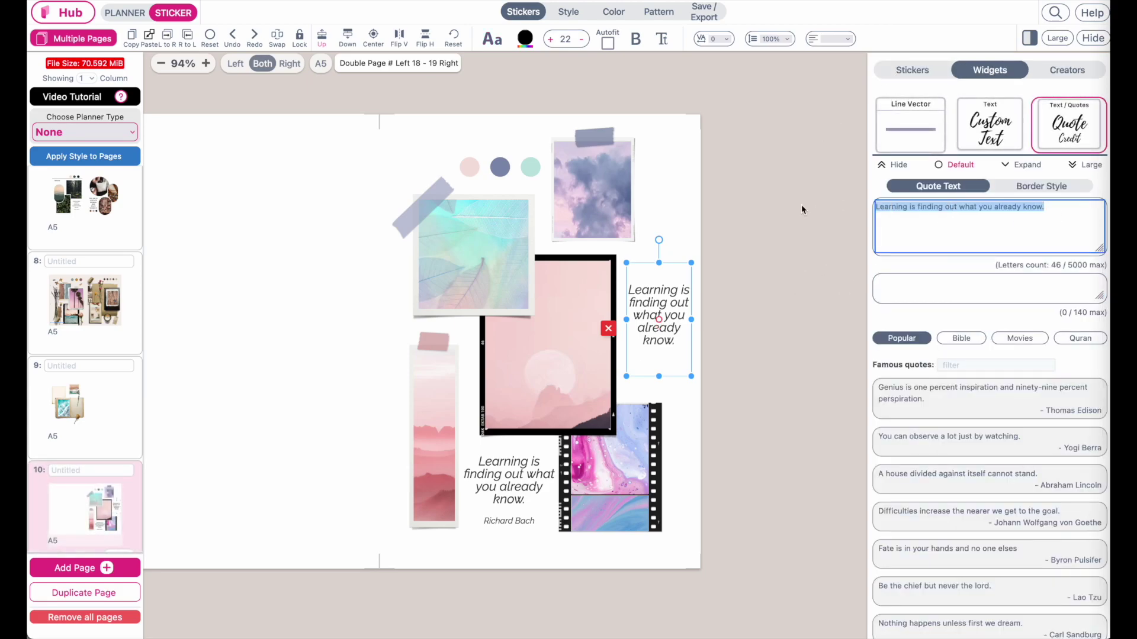
pyautogui.press('BackSpace')
pyautogui.write('Pas')
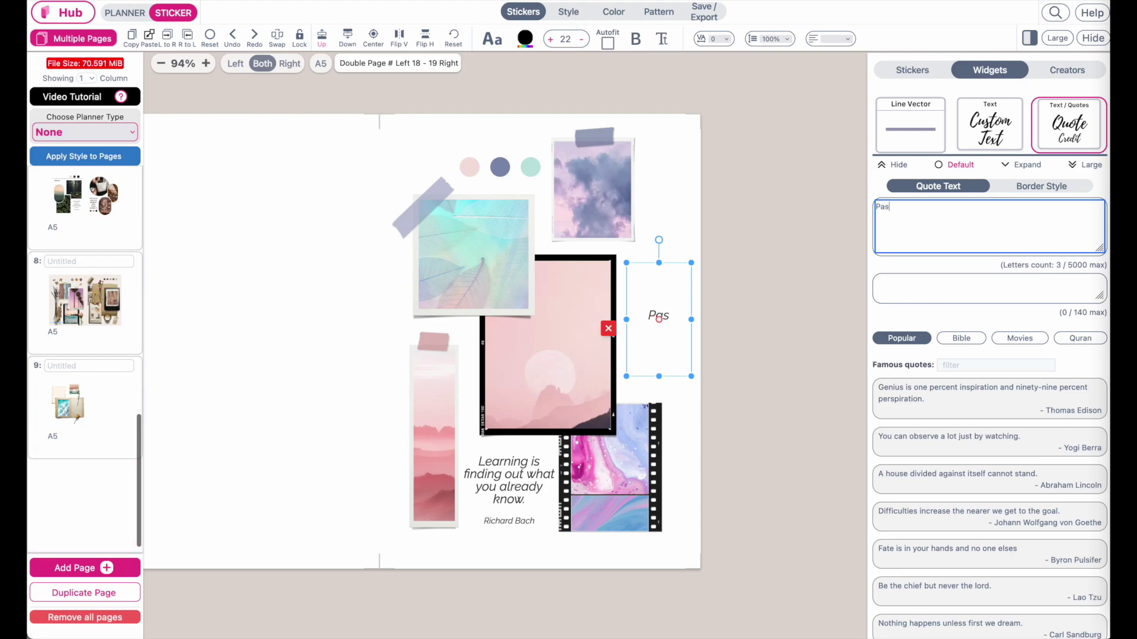
pyautogui.write('tel')
# Enlarge the "Pastel" text, rotate it to read vertically upward and place it along the moon frame's right side.
pyautogui.click(551, 39)
pyautogui.click(552, 39)
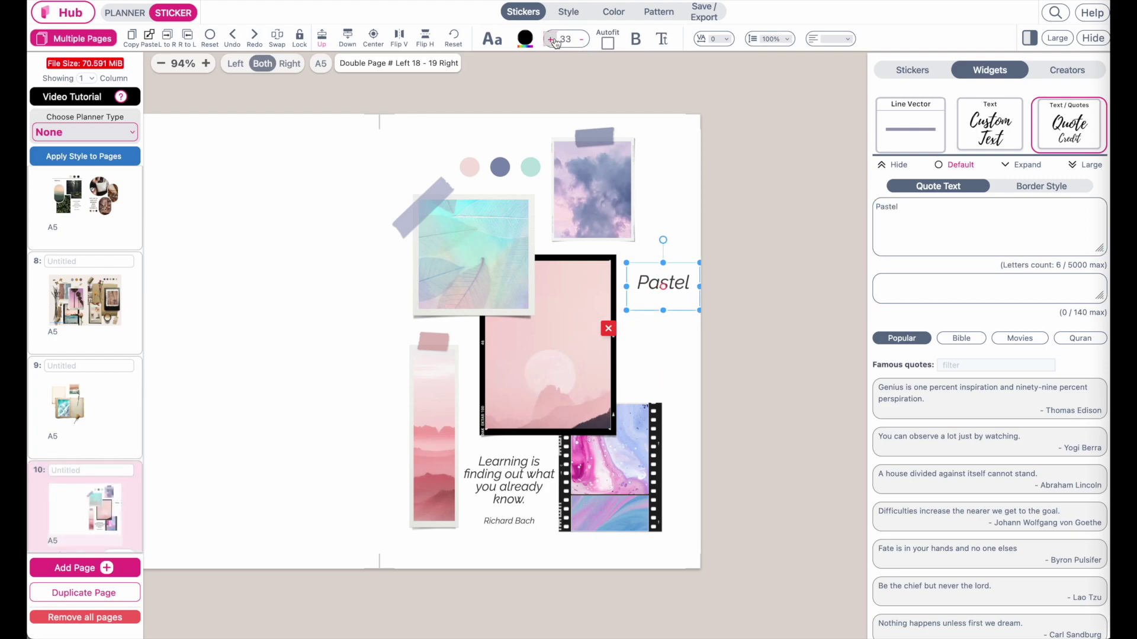
pyautogui.click(551, 39)
pyautogui.moveTo(663, 240); pyautogui.dragTo(659, 377)
pyautogui.click(769, 244)
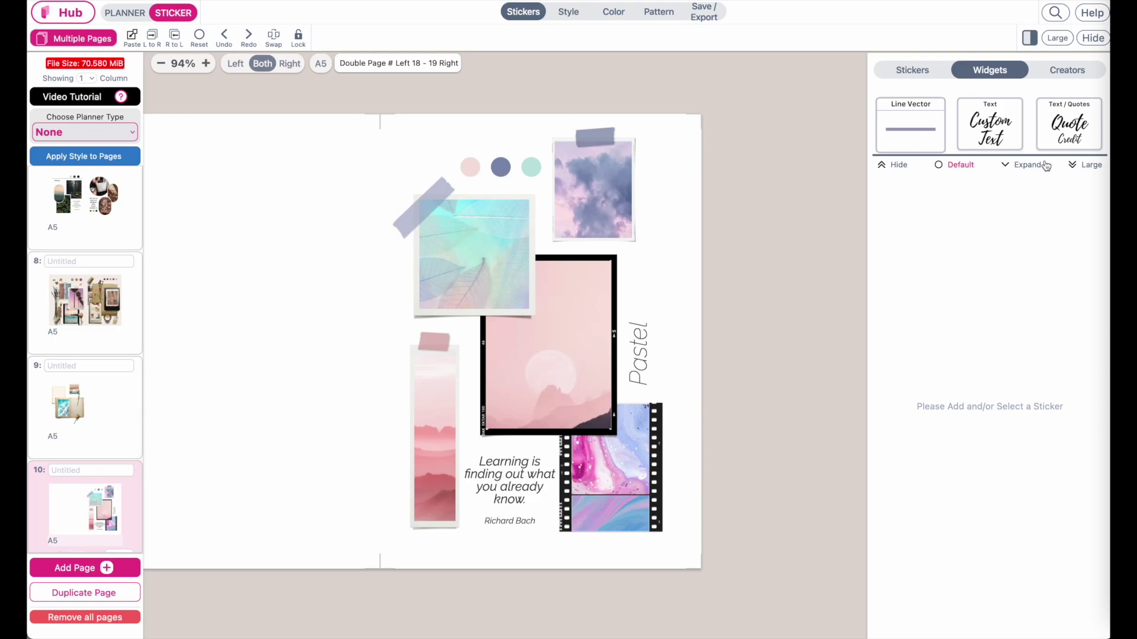
pyautogui.click(1072, 166)
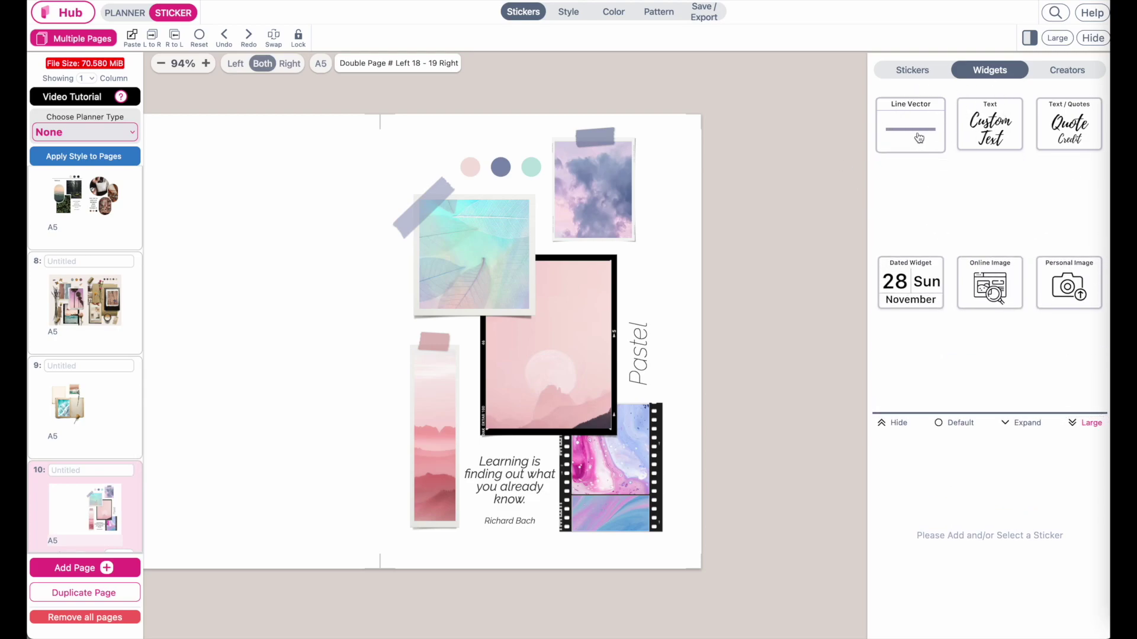
# Add a black line vector, thicken it to about 1.1, and rotate it to vertical over the page.
pyautogui.click(431, 162)
pyautogui.moveTo(468, 192); pyautogui.dragTo(683, 138)
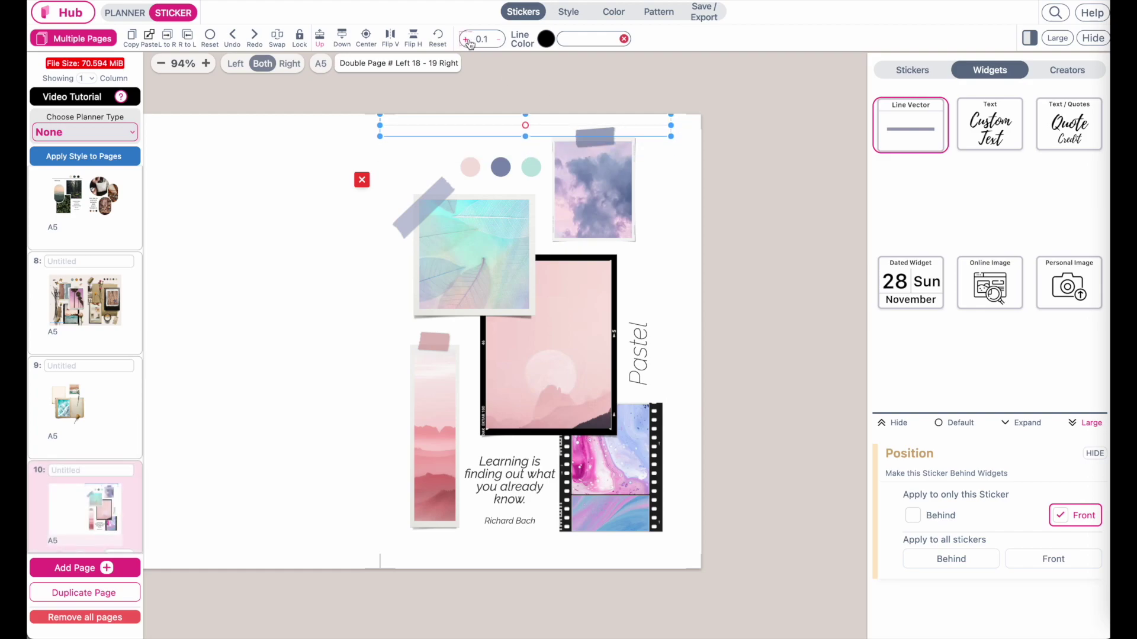
pyautogui.moveTo(441, 135); pyautogui.dragTo(453, 312)
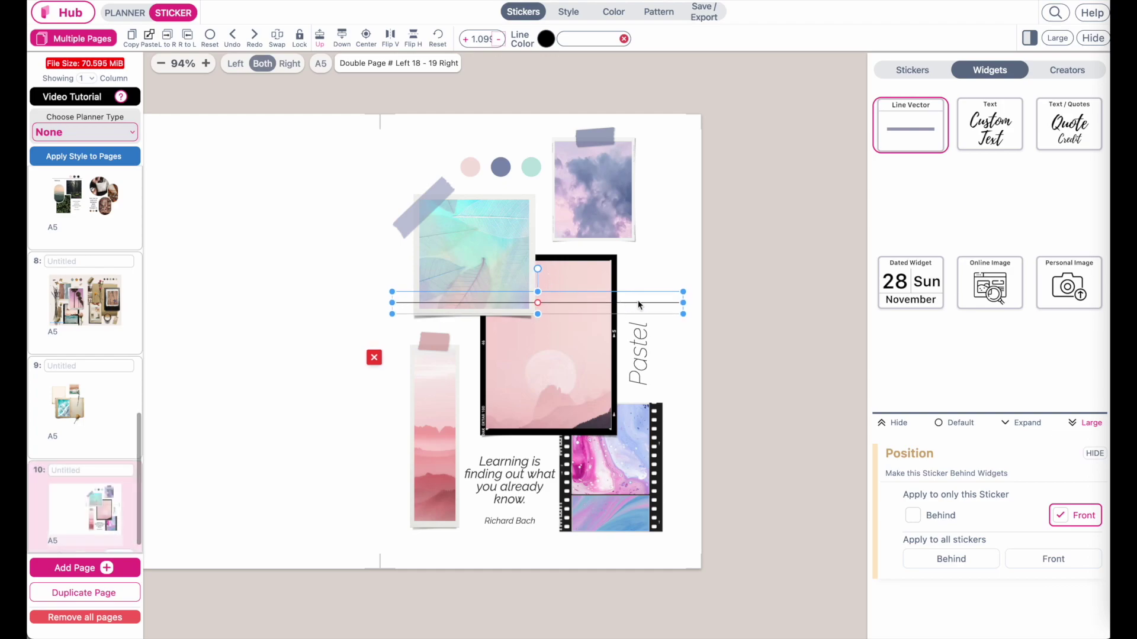
pyautogui.moveTo(642, 305)
pyautogui.mouseDown()
pyautogui.moveTo(646, 547)
pyautogui.moveTo(647, 297)
pyautogui.mouseUp()
pyautogui.moveTo(544, 270); pyautogui.dragTo(620, 295)
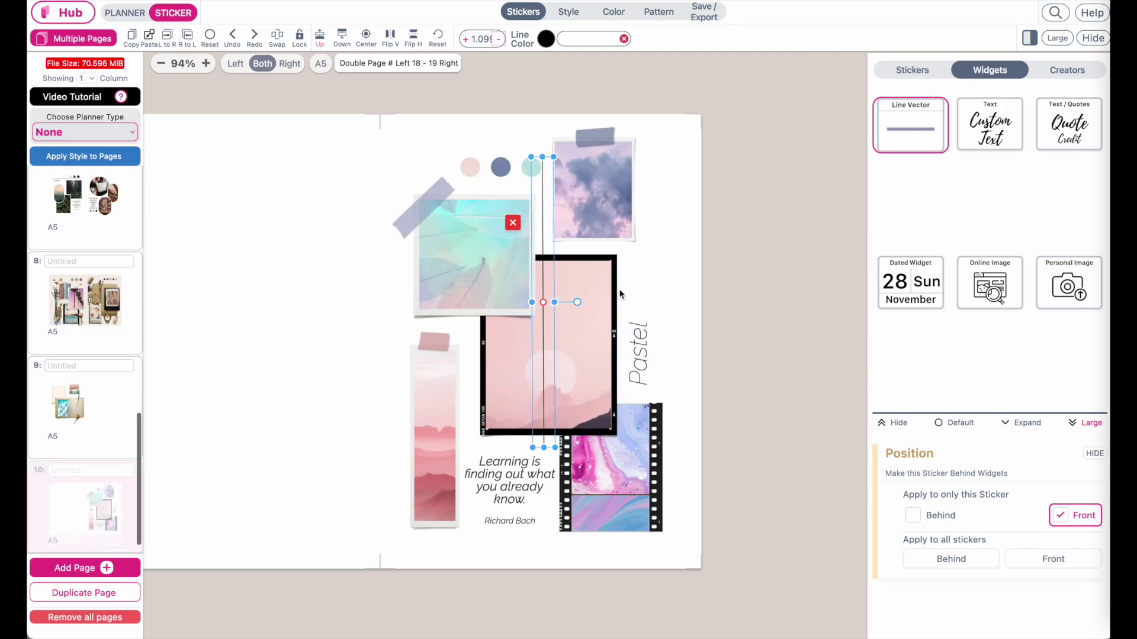
# Shorten the vertical line and align it with the "Pastel" title so it runs along the text's outer side.
pyautogui.moveTo(543, 332); pyautogui.dragTo(638, 365)
pyautogui.click(637, 370)
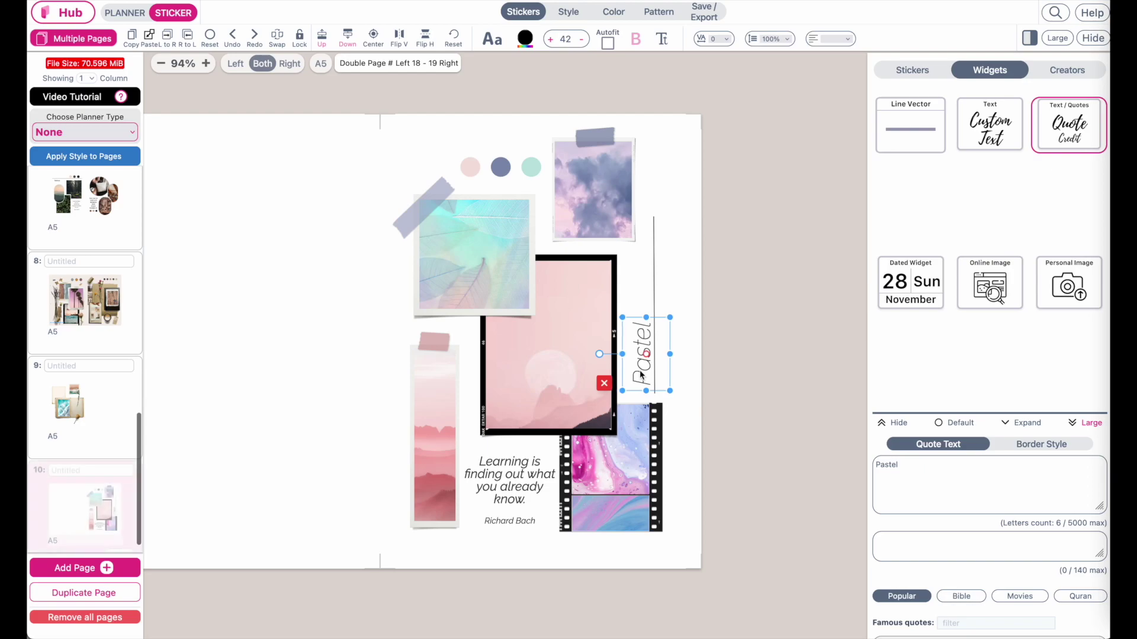
pyautogui.click(654, 261)
pyautogui.click(655, 245)
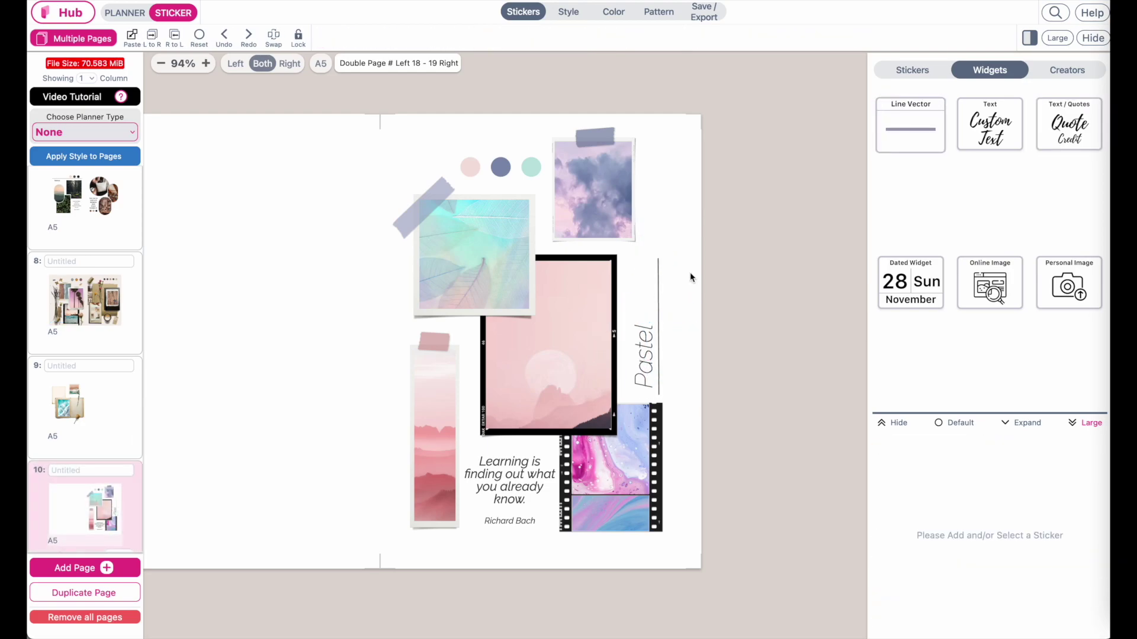
pyautogui.scroll(2, 663, 358)
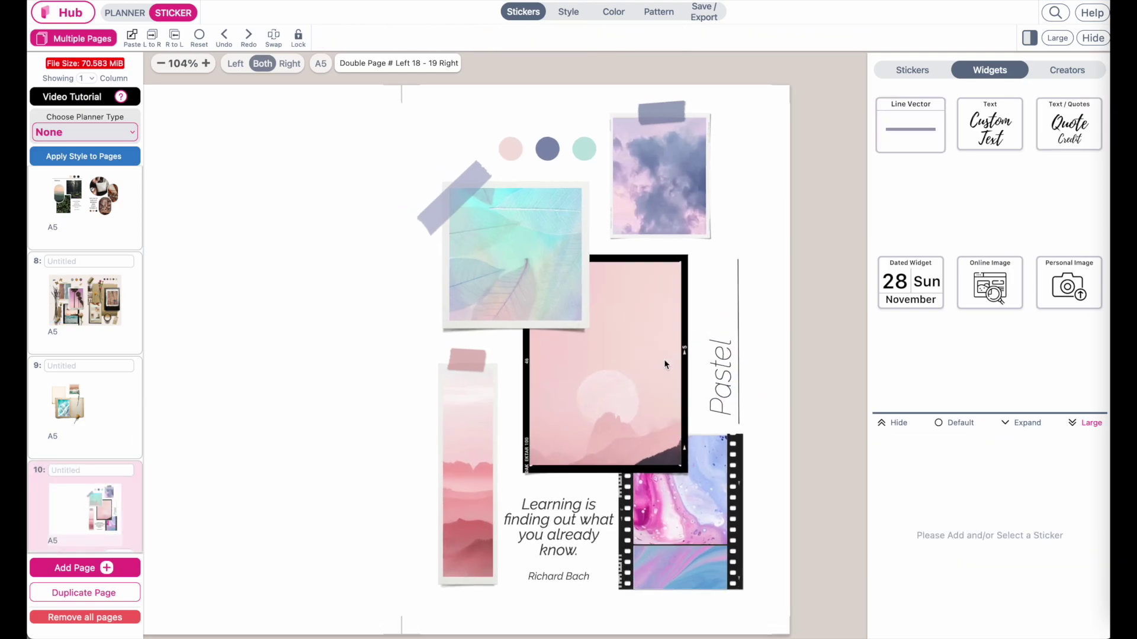
pyautogui.scroll(-2, 663, 358)
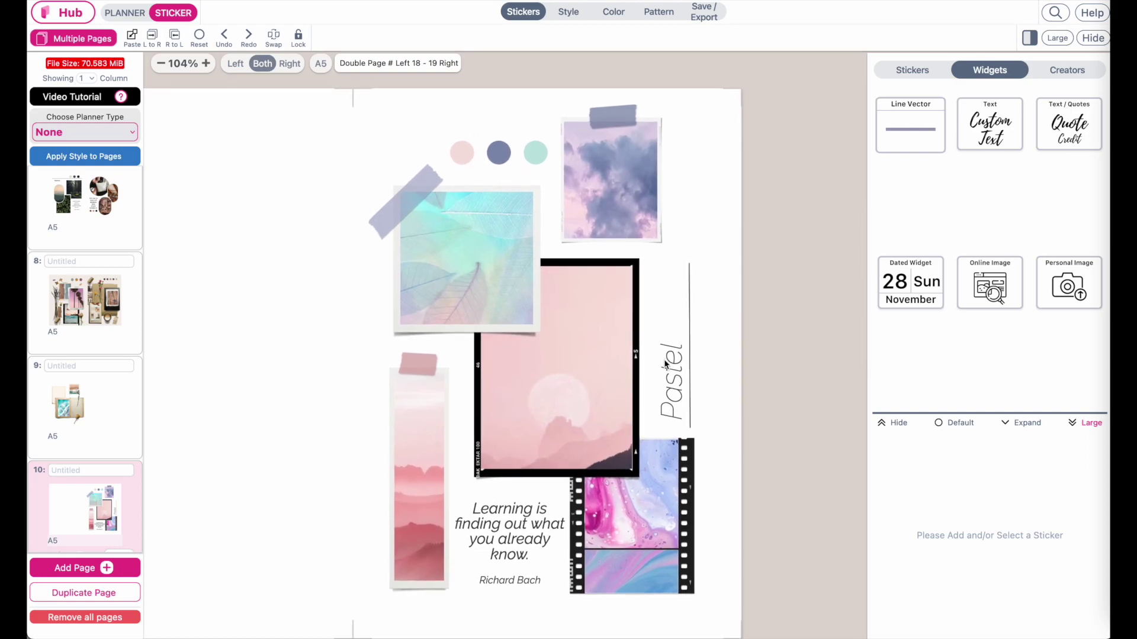
pyautogui.scroll(1, 663, 359)
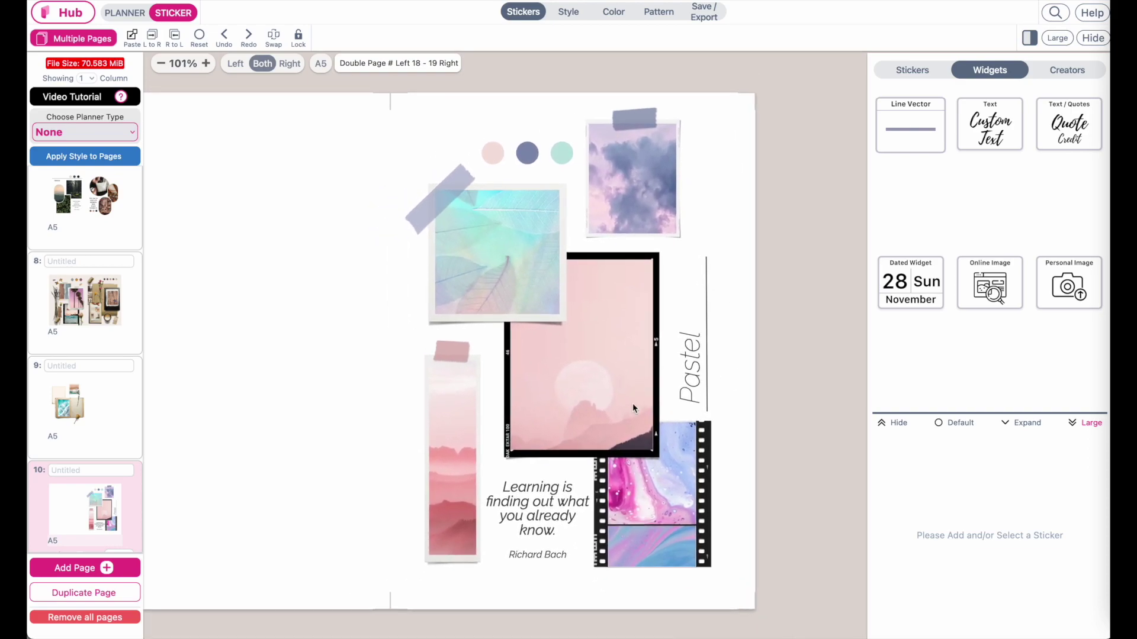
# Go to the hub, browse the publicly shared mood board templates and apply the 'Mood Board 2' design.
pyautogui.click(88, 212)
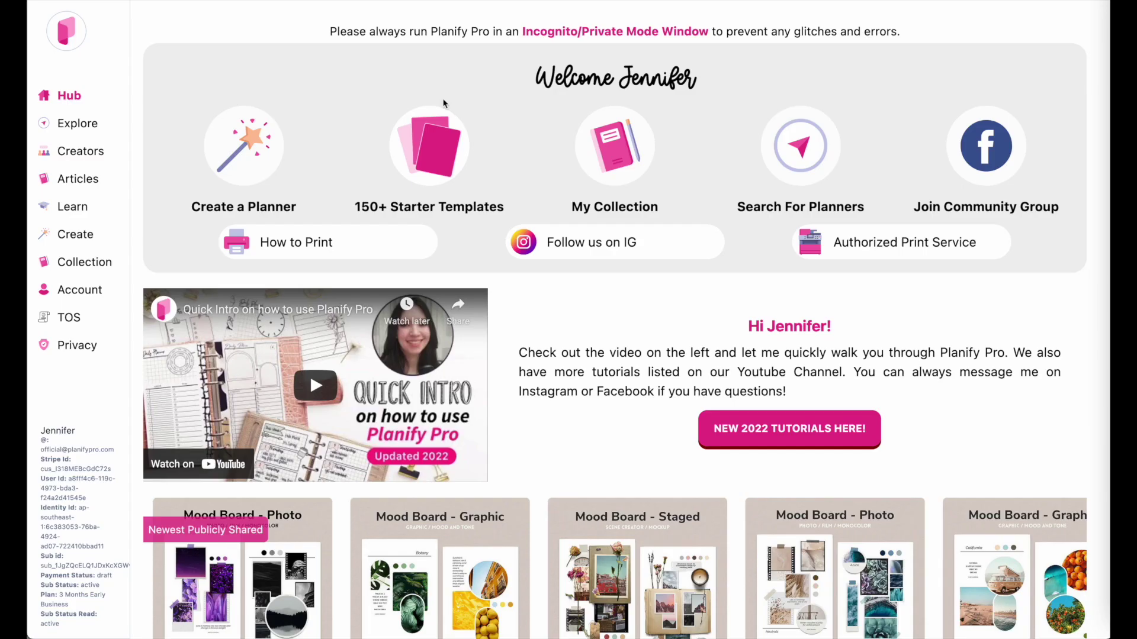
pyautogui.scroll(-5, 667, 416)
pyautogui.hscroll(10, 667, 416)
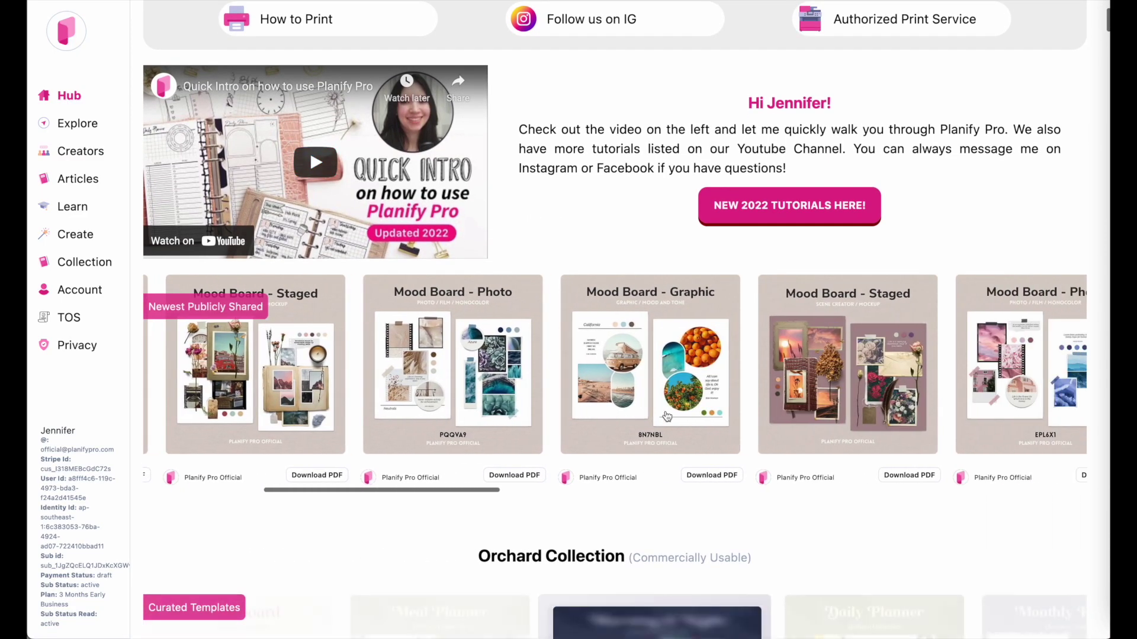
pyautogui.hscroll(3, 667, 416)
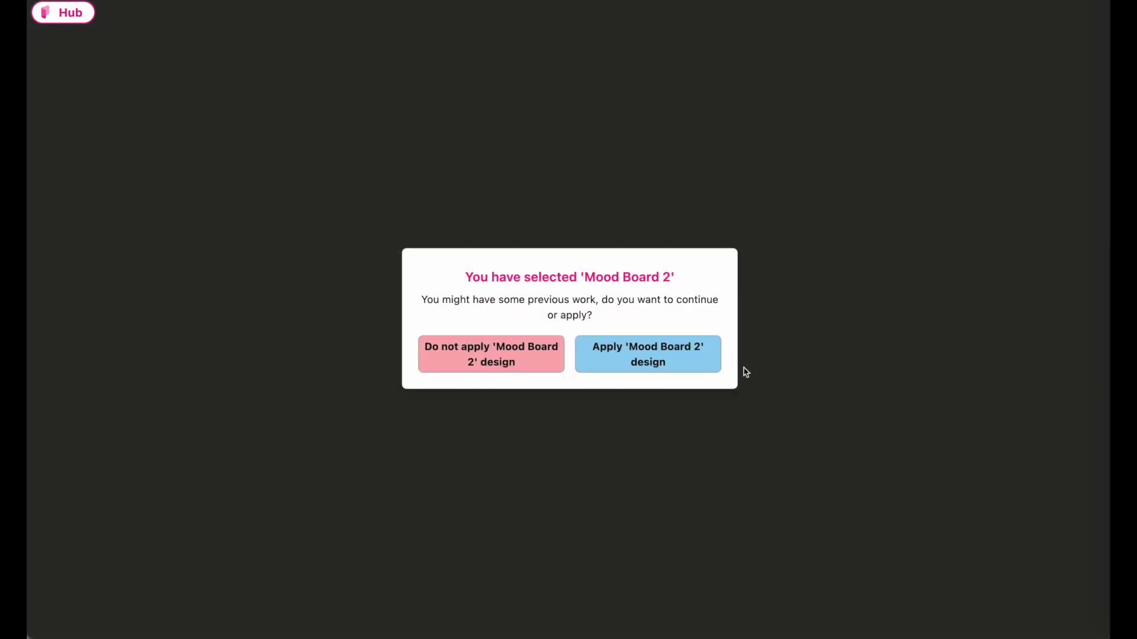
pyautogui.click(652, 350)
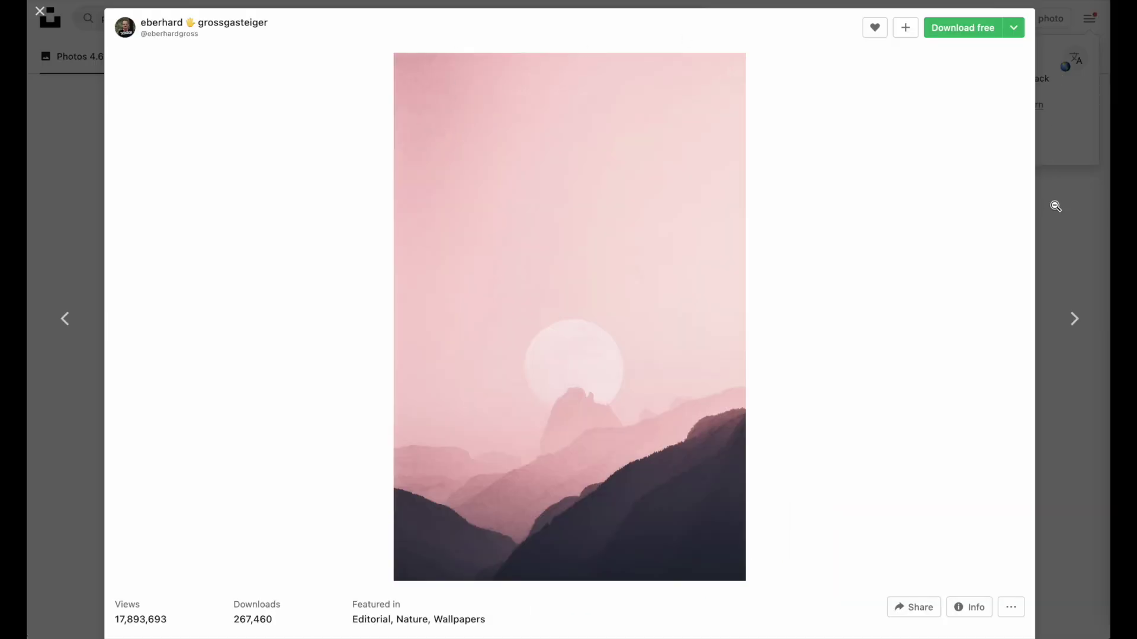
# Switch to Unsplash, close the open moon photo and search for "sky" photos.
pyautogui.click(82, 176)
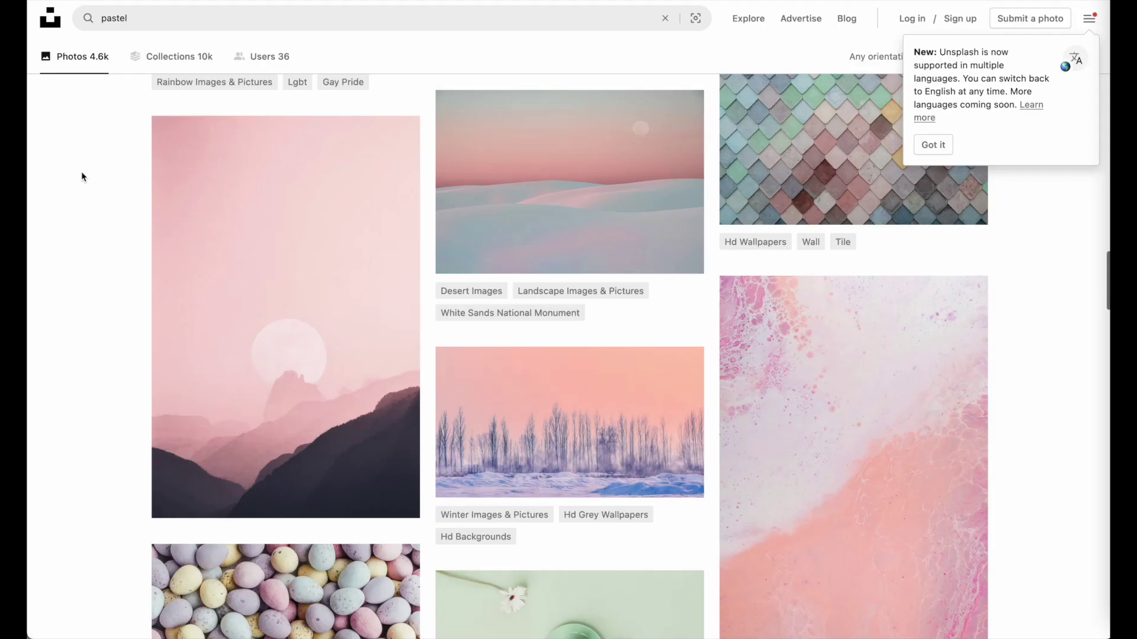
pyautogui.click(288, 19)
pyautogui.write('sky')
pyautogui.press('Return')
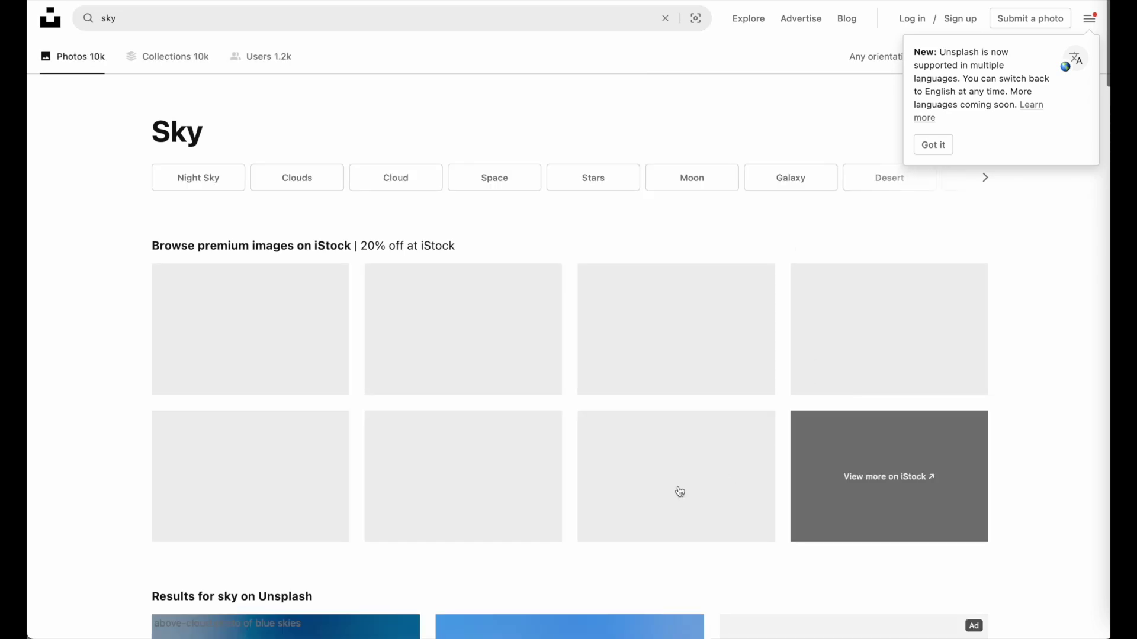
# Open the blue sky photo with white clouds from the search results and copy its image link.
pyautogui.scroll(-8, 736, 474)
pyautogui.click(254, 325)
pyautogui.rightClick(472, 289)
pyautogui.press('Down')
pyautogui.press('Down')
pyautogui.press('Down')
pyautogui.press('Down')
pyautogui.press('Return')
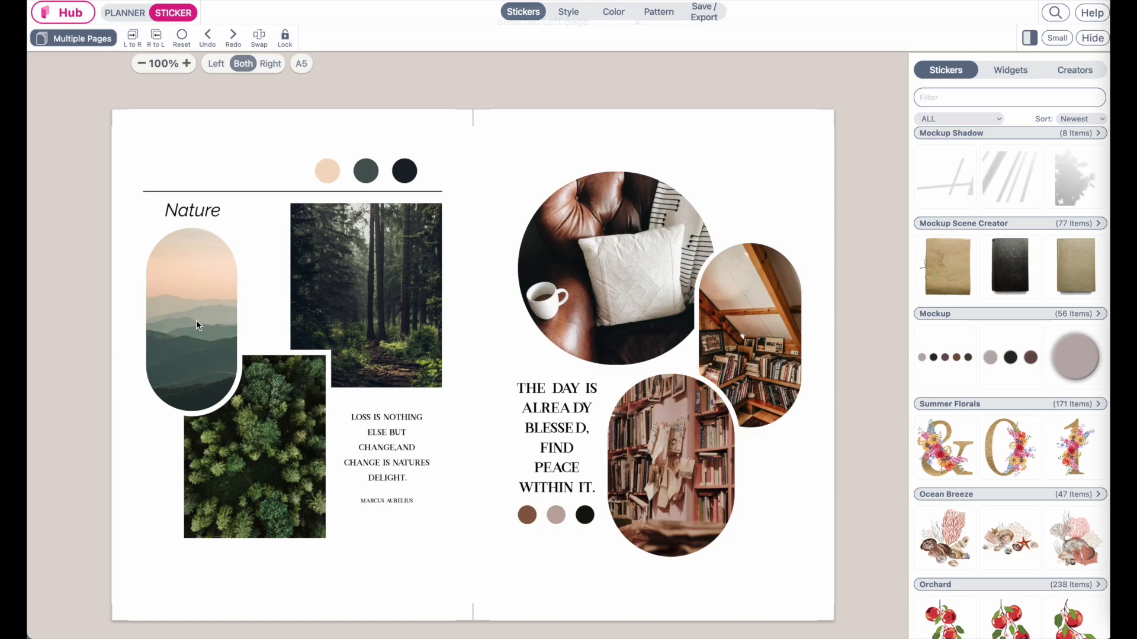
# Switch to Planify Pro and replace the oval mountain photo's image URL with the copied blue sky link.
pyautogui.click(197, 319)
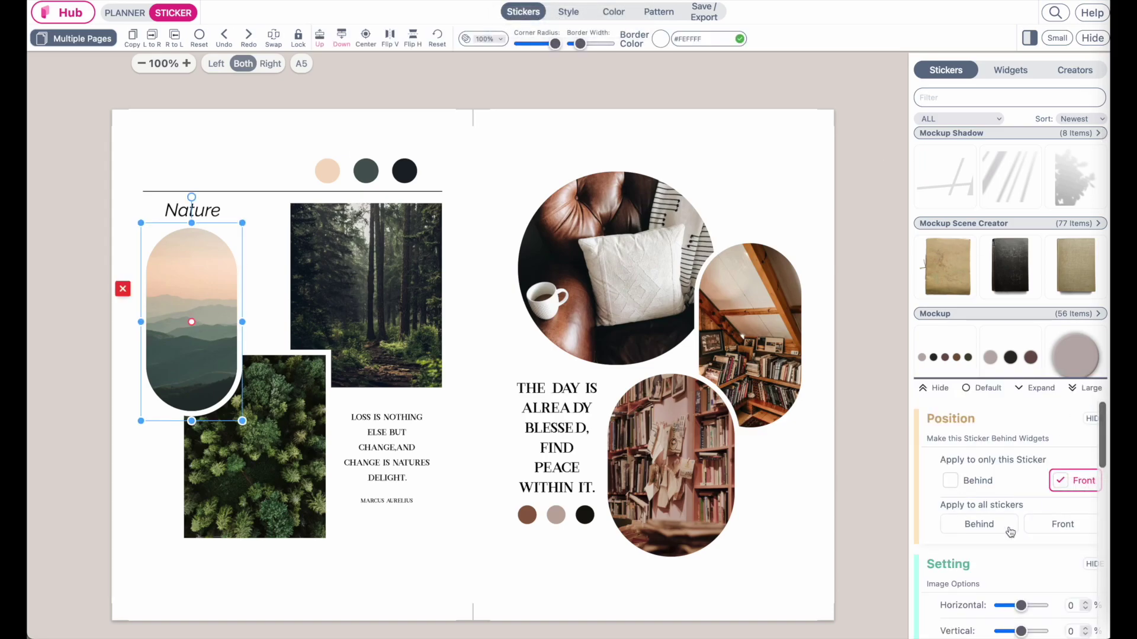
pyautogui.scroll(-5, 1006, 503)
pyautogui.doubleClick(999, 547)
pyautogui.hotkey('ctrl', 'a')
pyautogui.hotkey('ctrl', 'v')
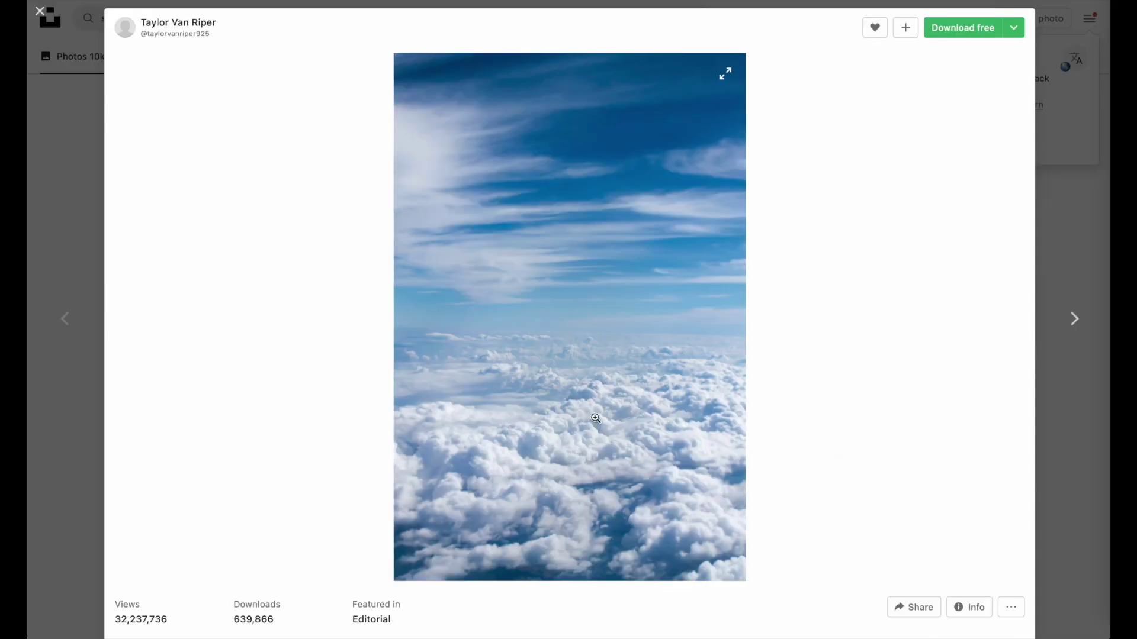
# Back in Unsplash, browse the related sky photos and copy the image link of the dark, glowing cloud photo.
pyautogui.scroll(-10, 596, 418)
pyautogui.scroll(-9, 596, 419)
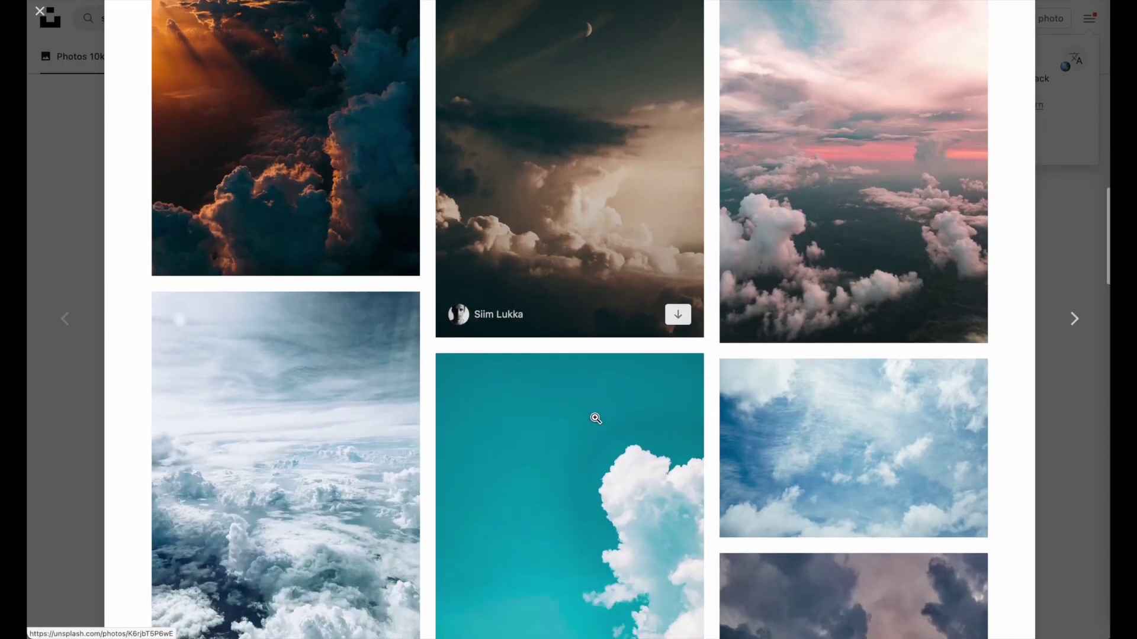
pyautogui.scroll(-15, 897, 471)
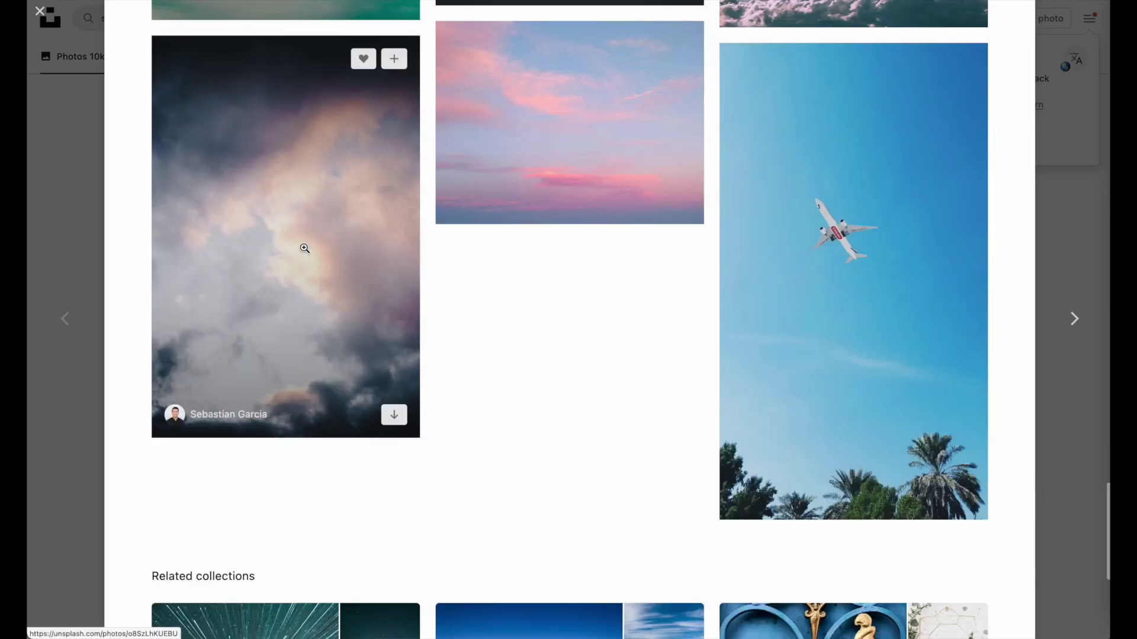
pyautogui.rightClick(304, 248)
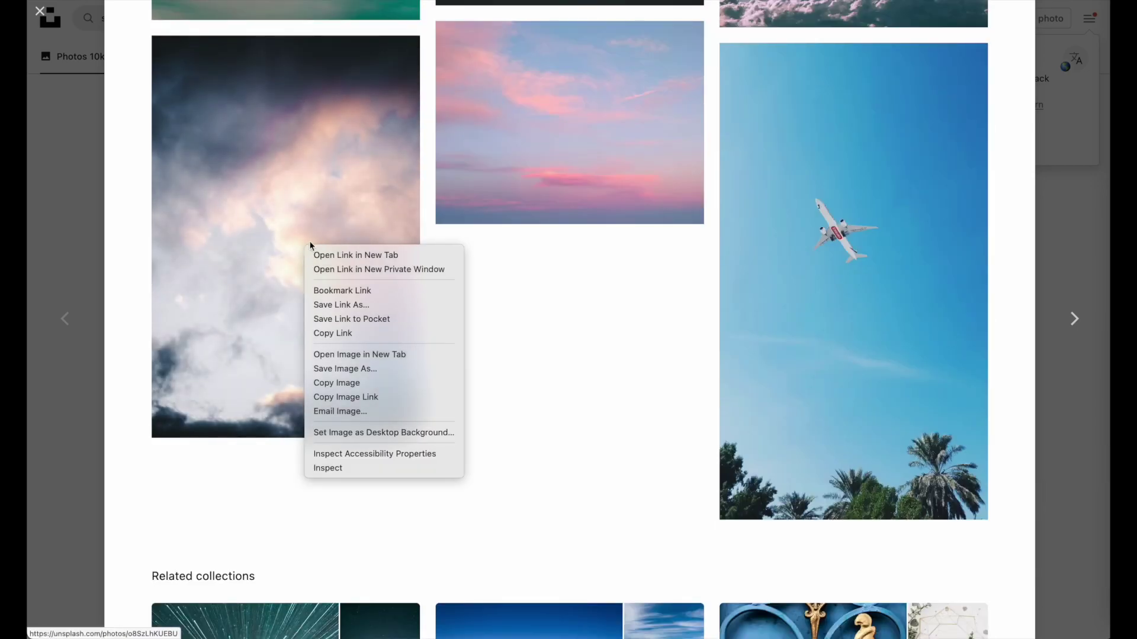
pyautogui.click(354, 397)
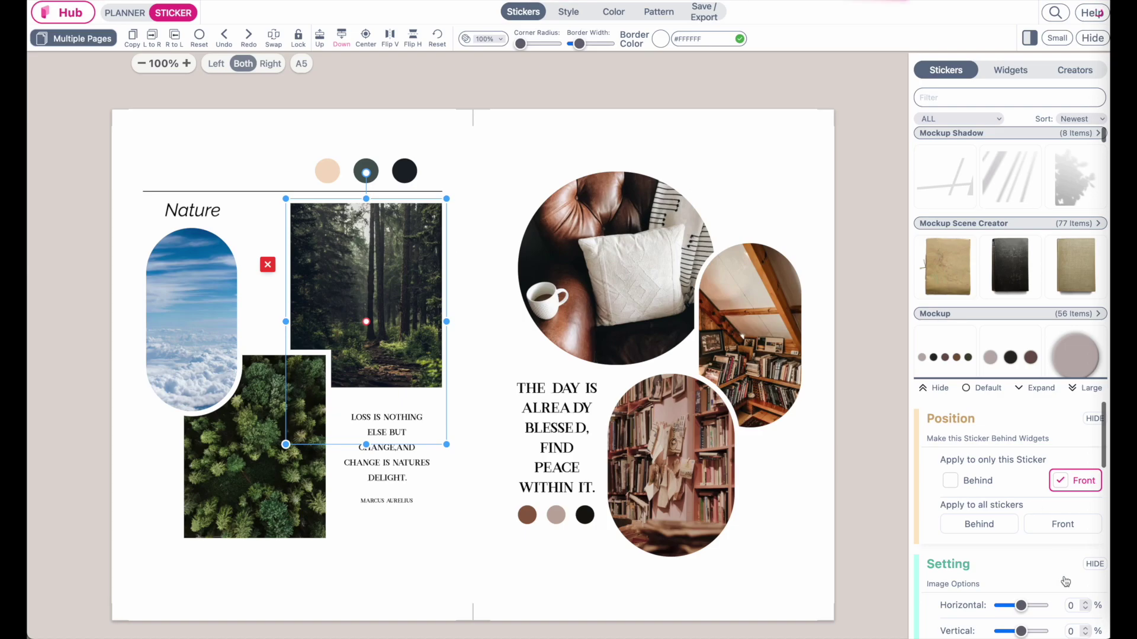
# In Planify Pro, replace the forest path photo's image URL with the copied glowing cloud link.
pyautogui.scroll(-5, 1045, 553)
pyautogui.hotkey('ctrl', 'a')
pyautogui.hotkey('ctrl', 'v')
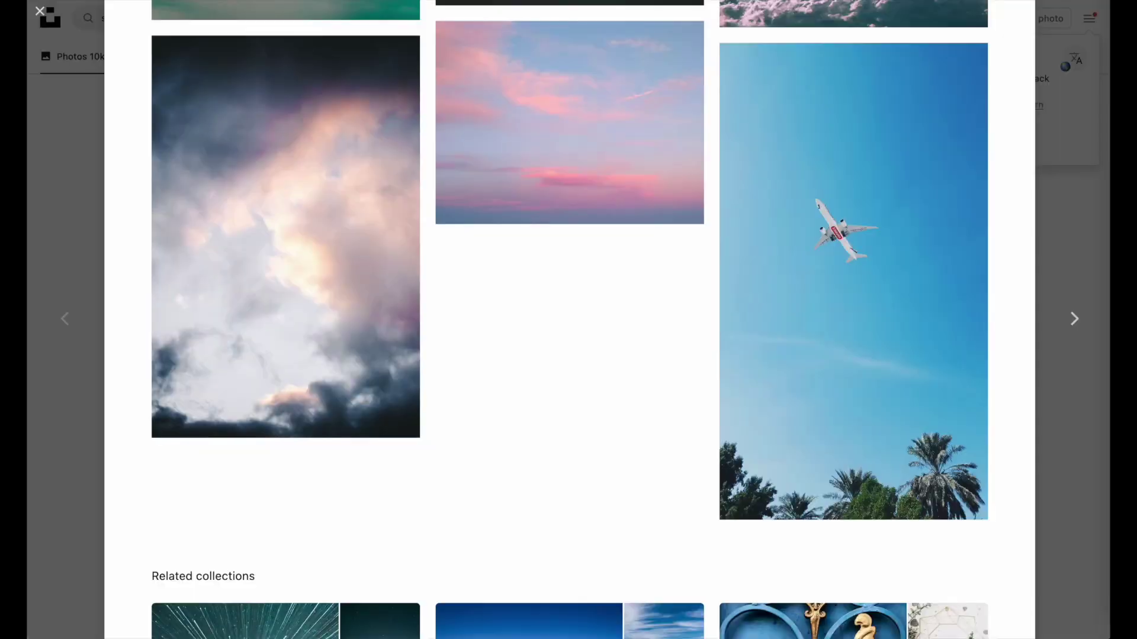
# Return to Unsplash, close the photo view and copy the image link of the sky-over-beach photo from the sky results.
pyautogui.scroll(-5, 649, 508)
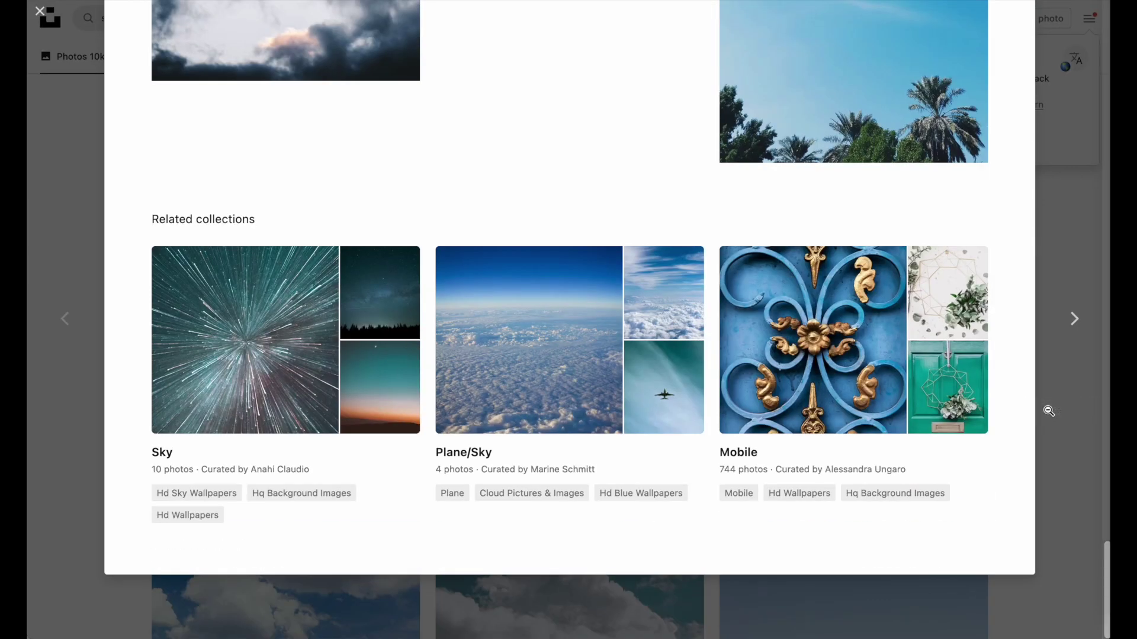
pyautogui.click(1048, 410)
pyautogui.scroll(-10, 762, 539)
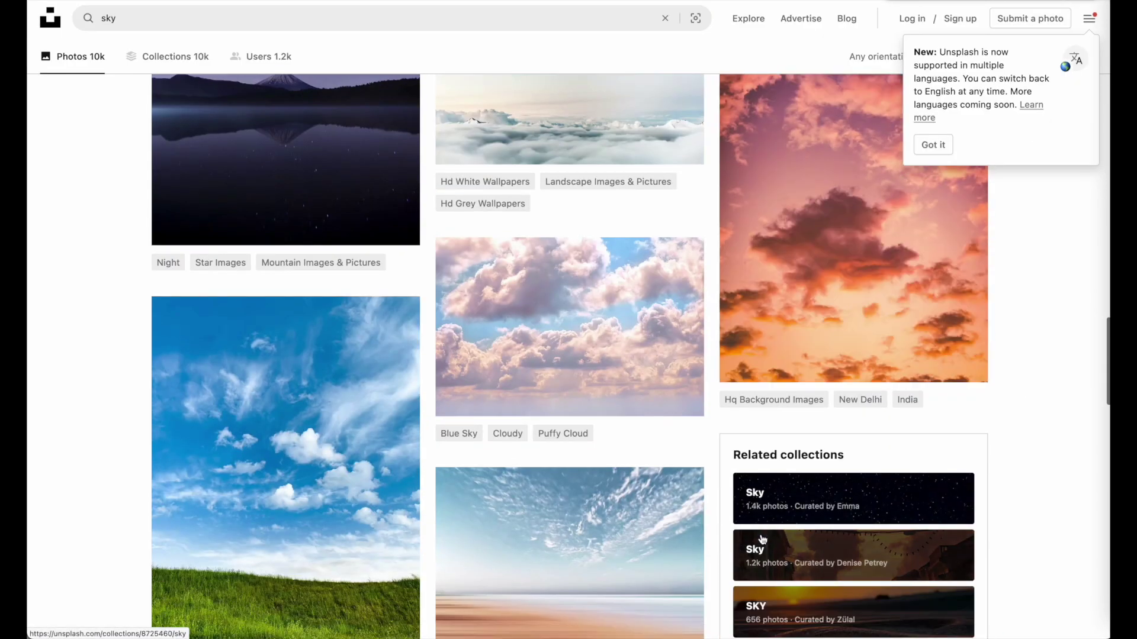
pyautogui.press('super+Left')
pyautogui.rightClick(665, 227)
pyautogui.click(741, 275)
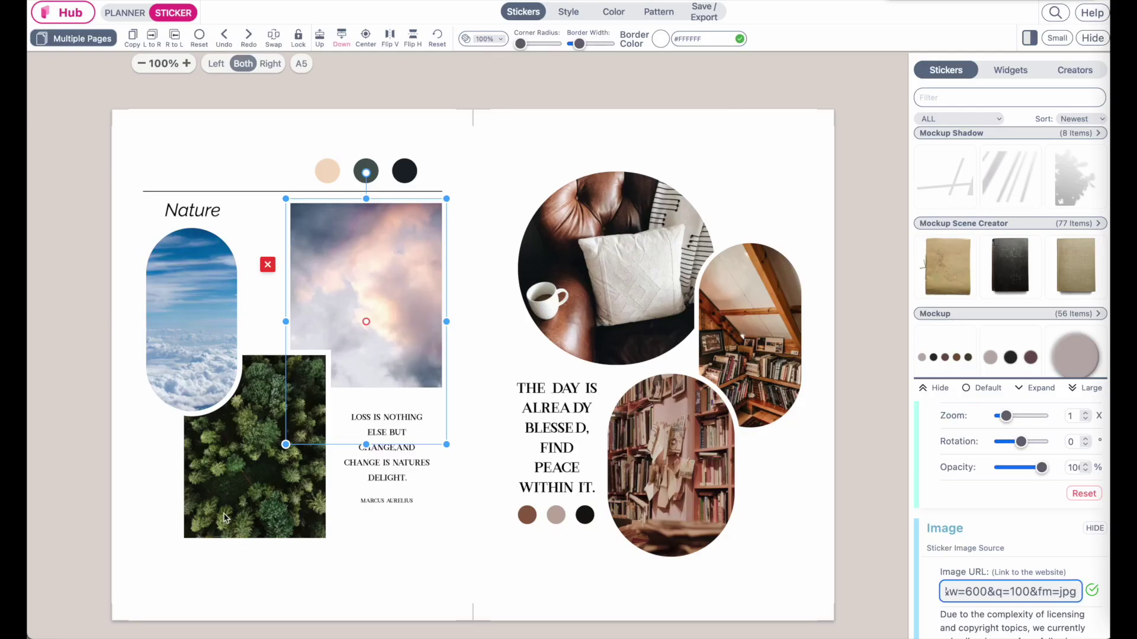
# In Planify Pro, replace the aerial treetop photo's image URL with the copied beach sky link.
pyautogui.click(251, 479)
pyautogui.scroll(-5, 988, 610)
pyautogui.tripleClick(1010, 529)
pyautogui.press('super+v')
pyautogui.click(396, 599)
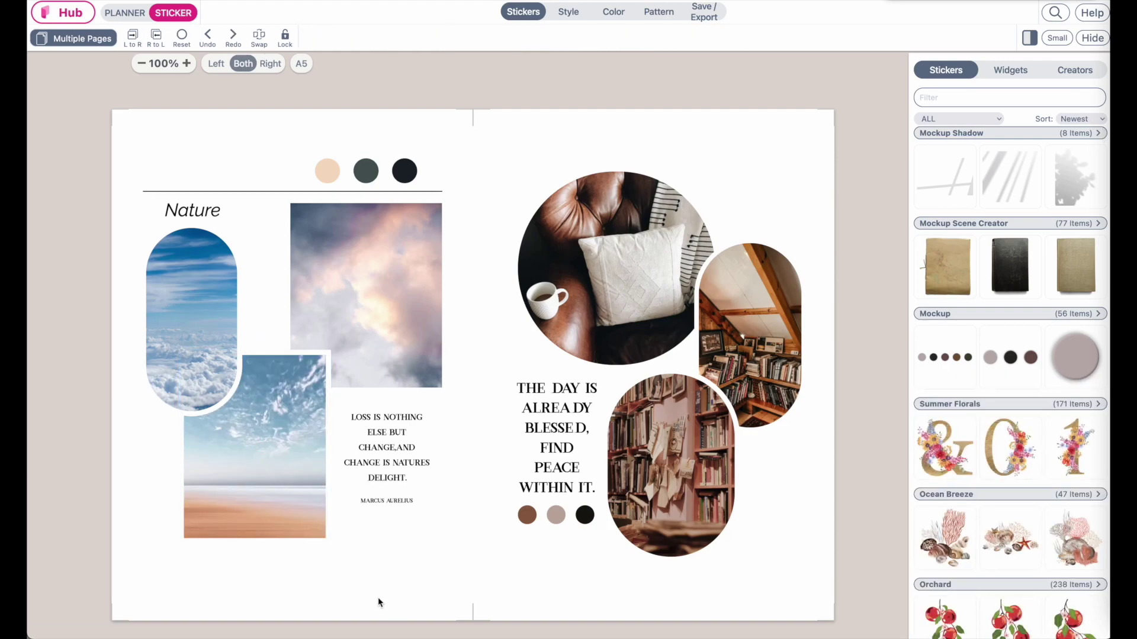
# Recolor the middle circle of the Nature page palette with a pale grey-blue sampled from the beach sky photo.
pyautogui.click(395, 179)
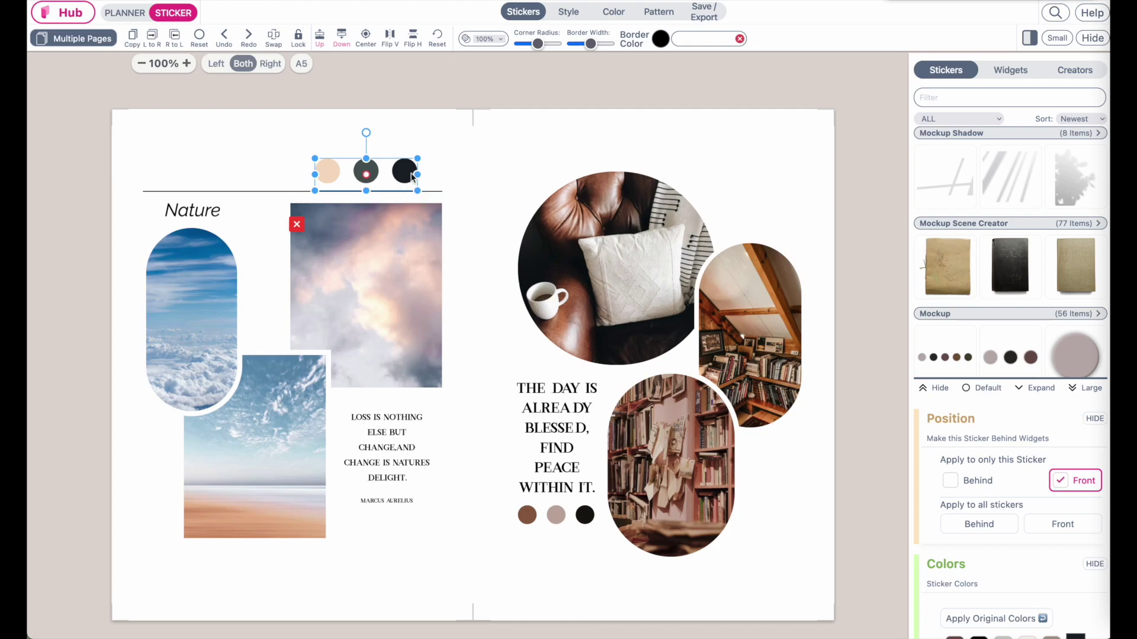
pyautogui.scroll(-3, 954, 453)
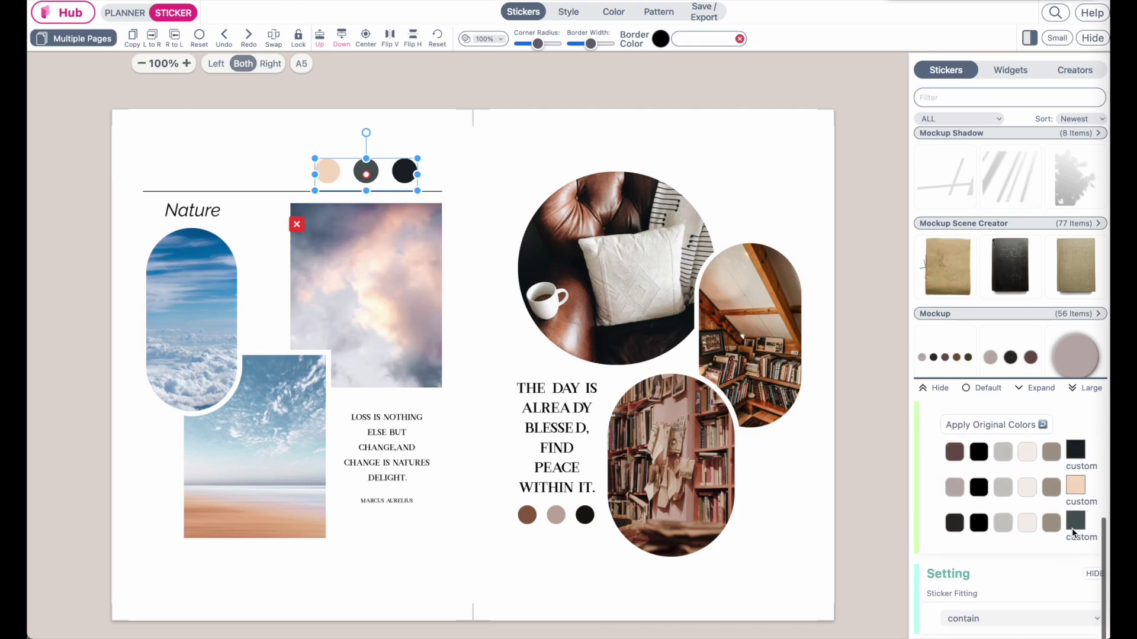
pyautogui.click(1075, 530)
pyautogui.click(708, 452)
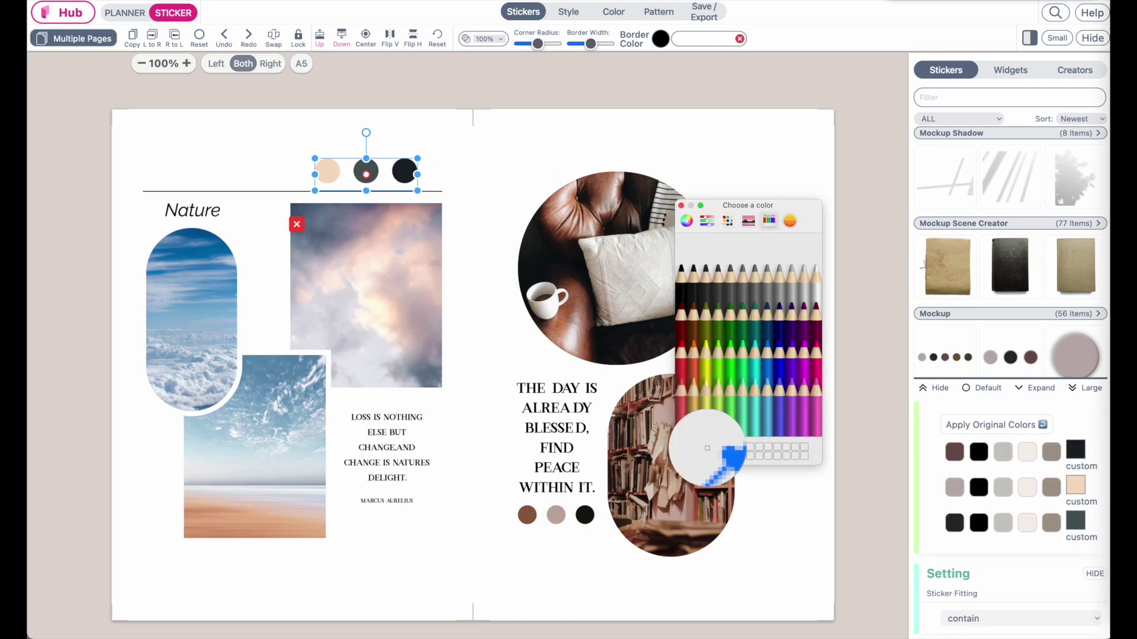
pyautogui.click(236, 458)
pyautogui.click(681, 206)
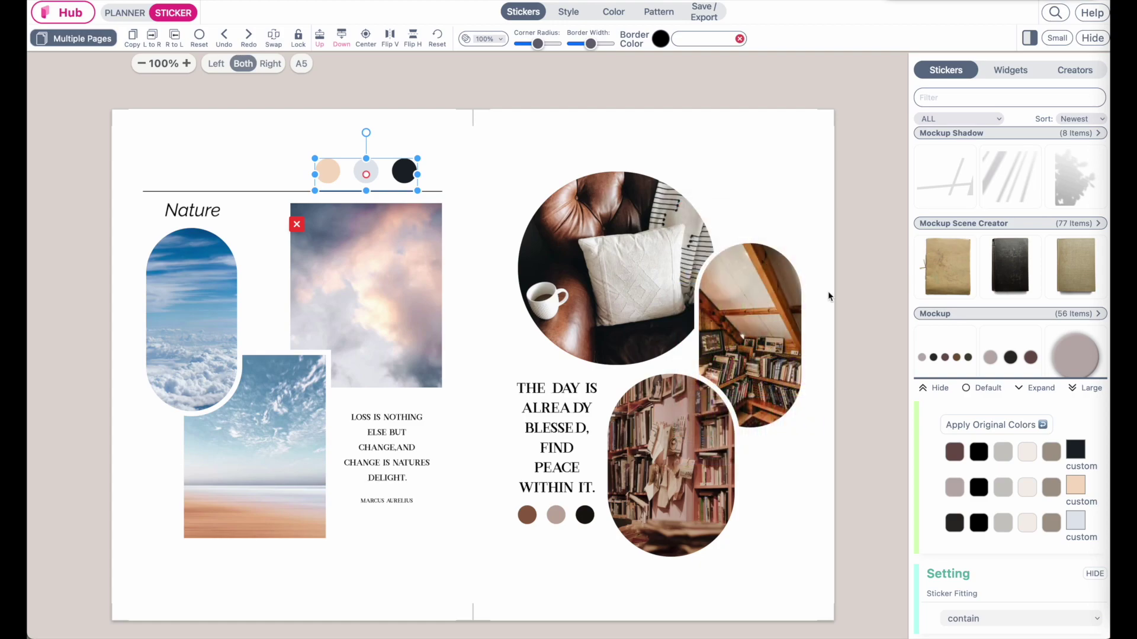
# Recolor the black palette circle with a deep blue sampled from the oval sky photo and deselect the palette.
pyautogui.click(1074, 450)
pyautogui.click(708, 451)
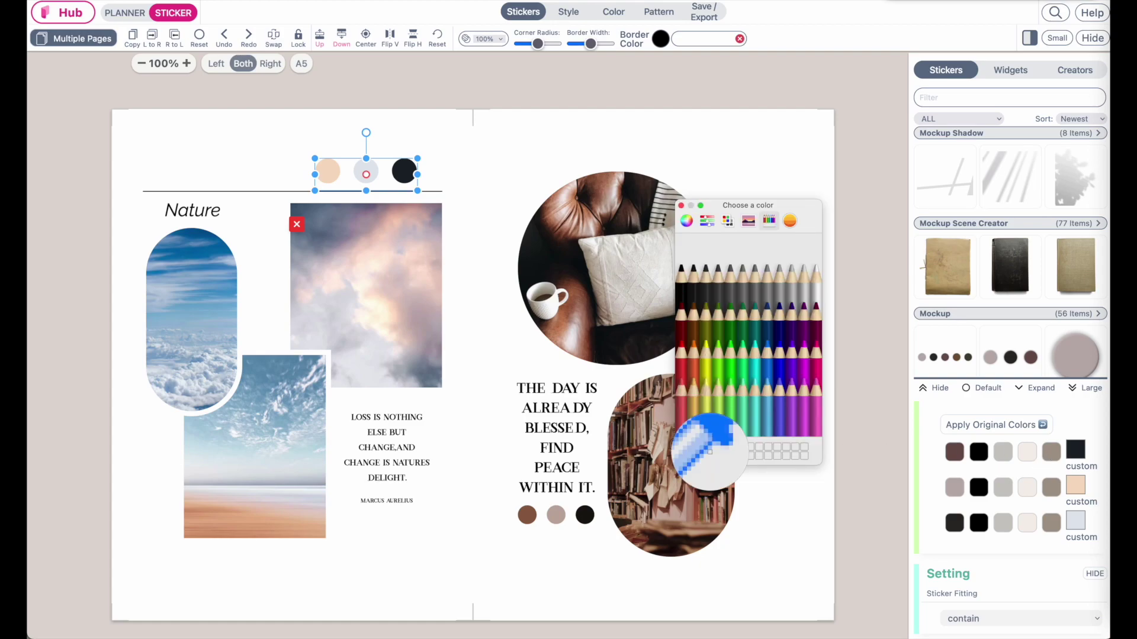
pyautogui.click(189, 264)
pyautogui.click(682, 206)
pyautogui.click(552, 129)
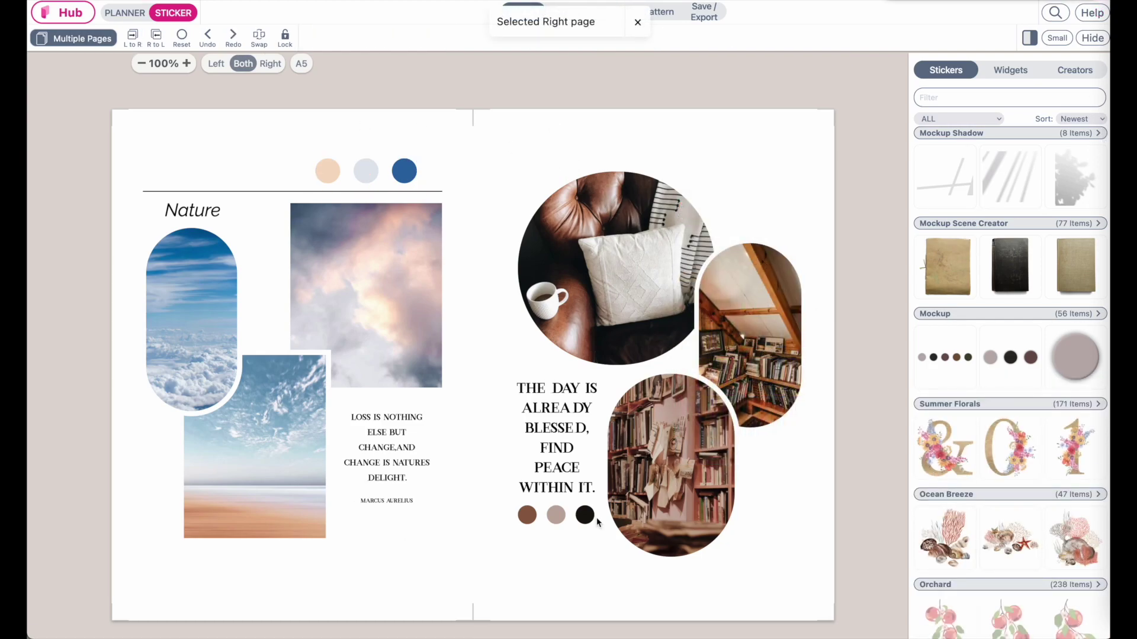